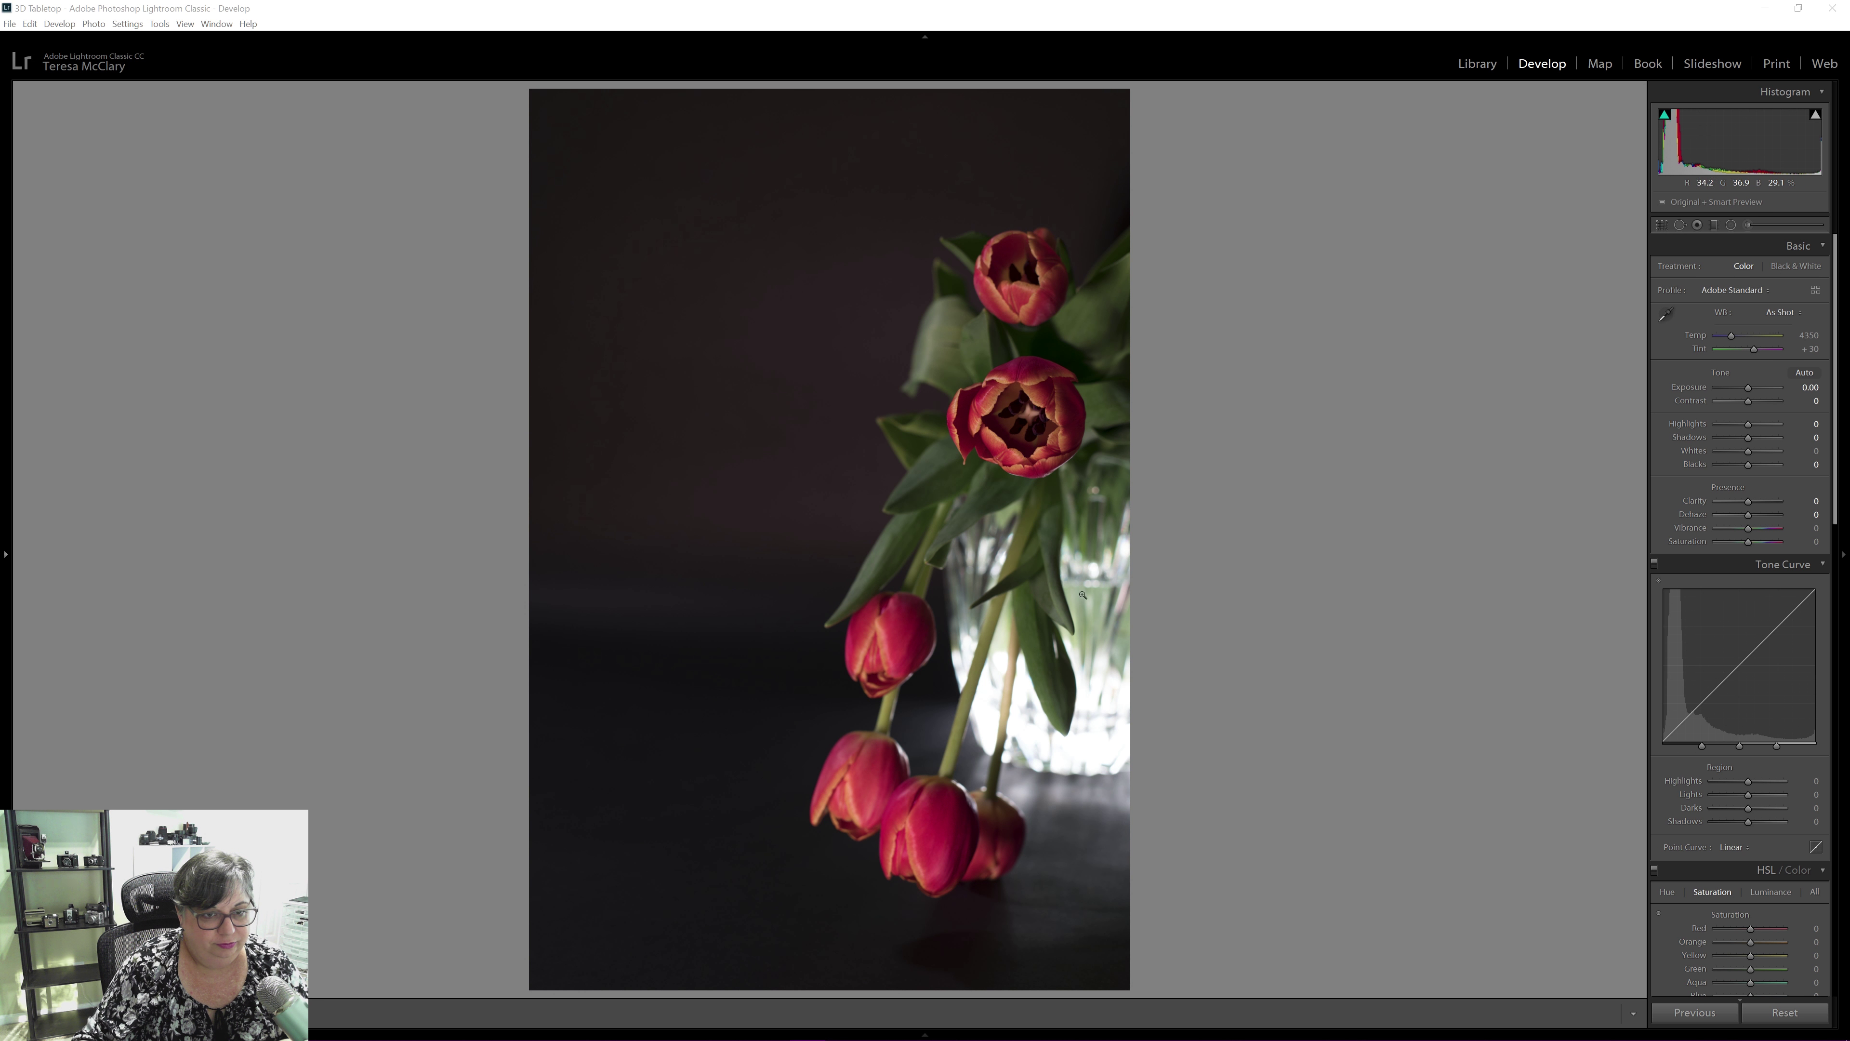
- Keep the white balance As Shot and zoom in briefly on the upper open tulip
{"action": "left_click", "coordinate": [1772, 326]}
{"action": "left_click", "coordinate": [1755, 332]}
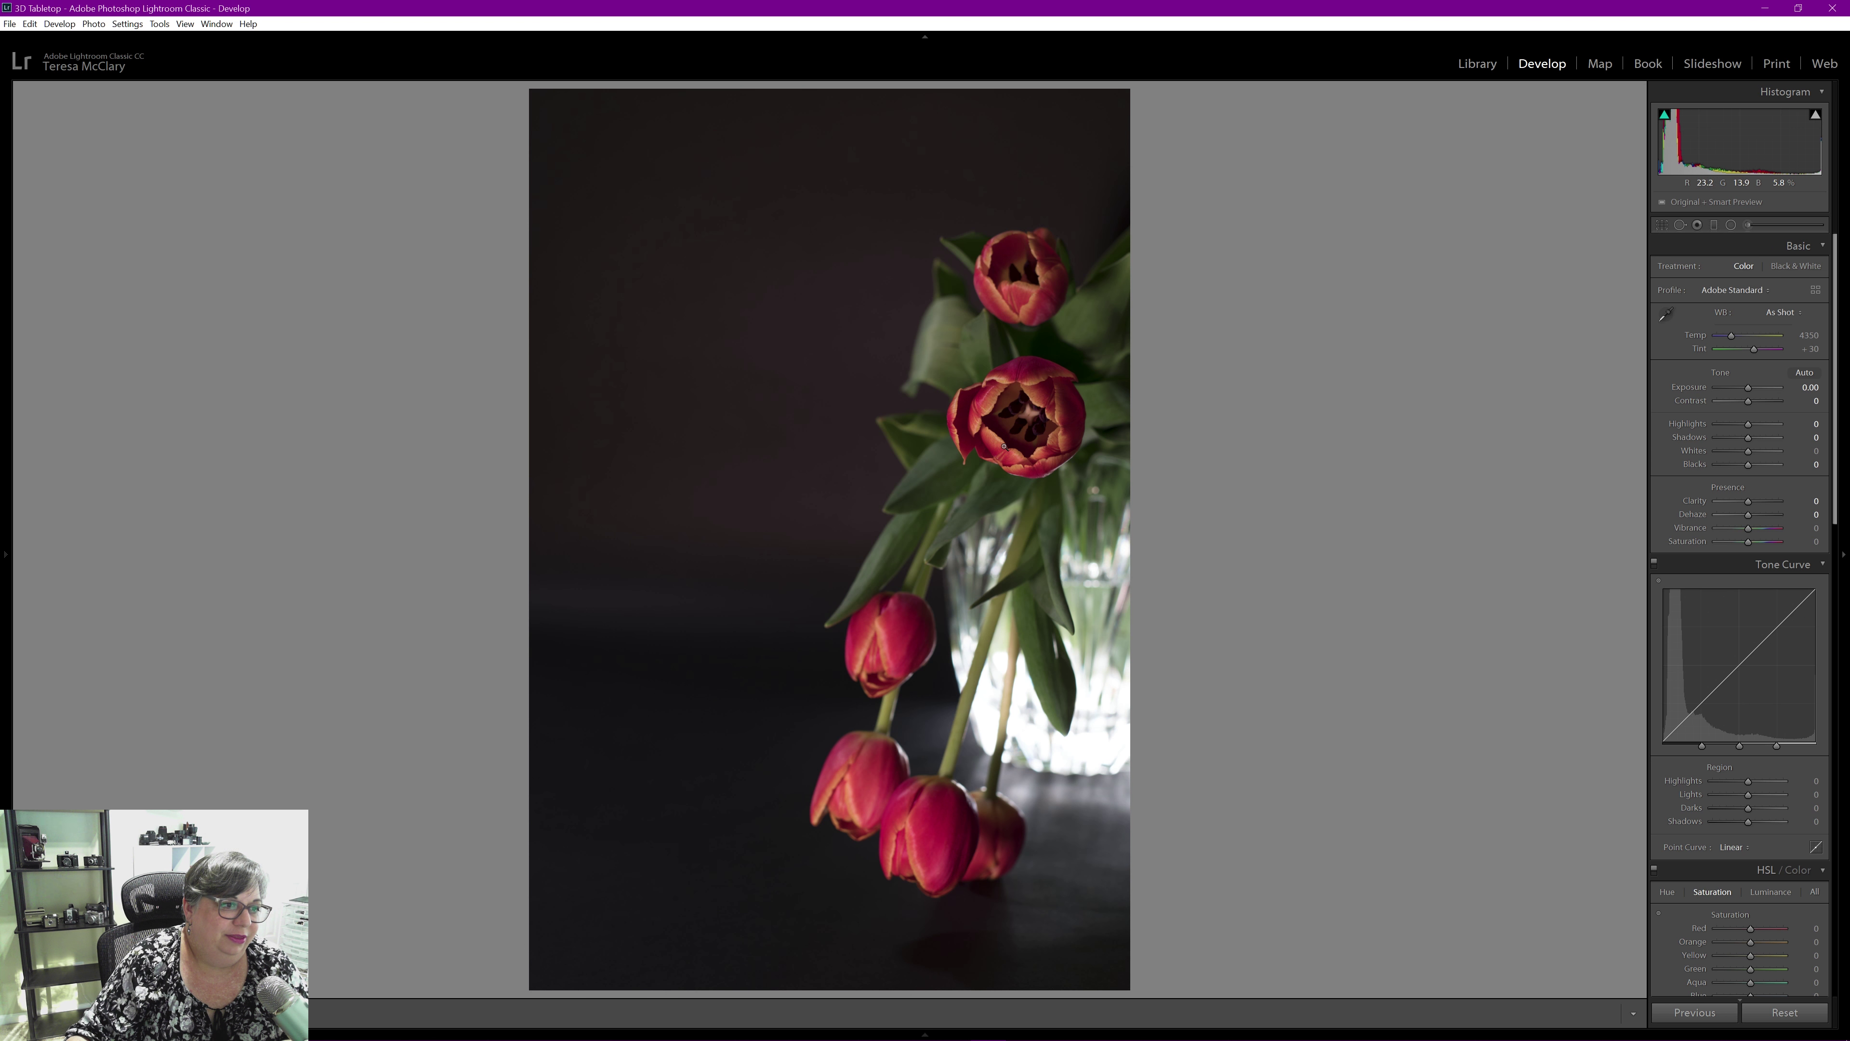
{"action": "left_click", "coordinate": [983, 413]}
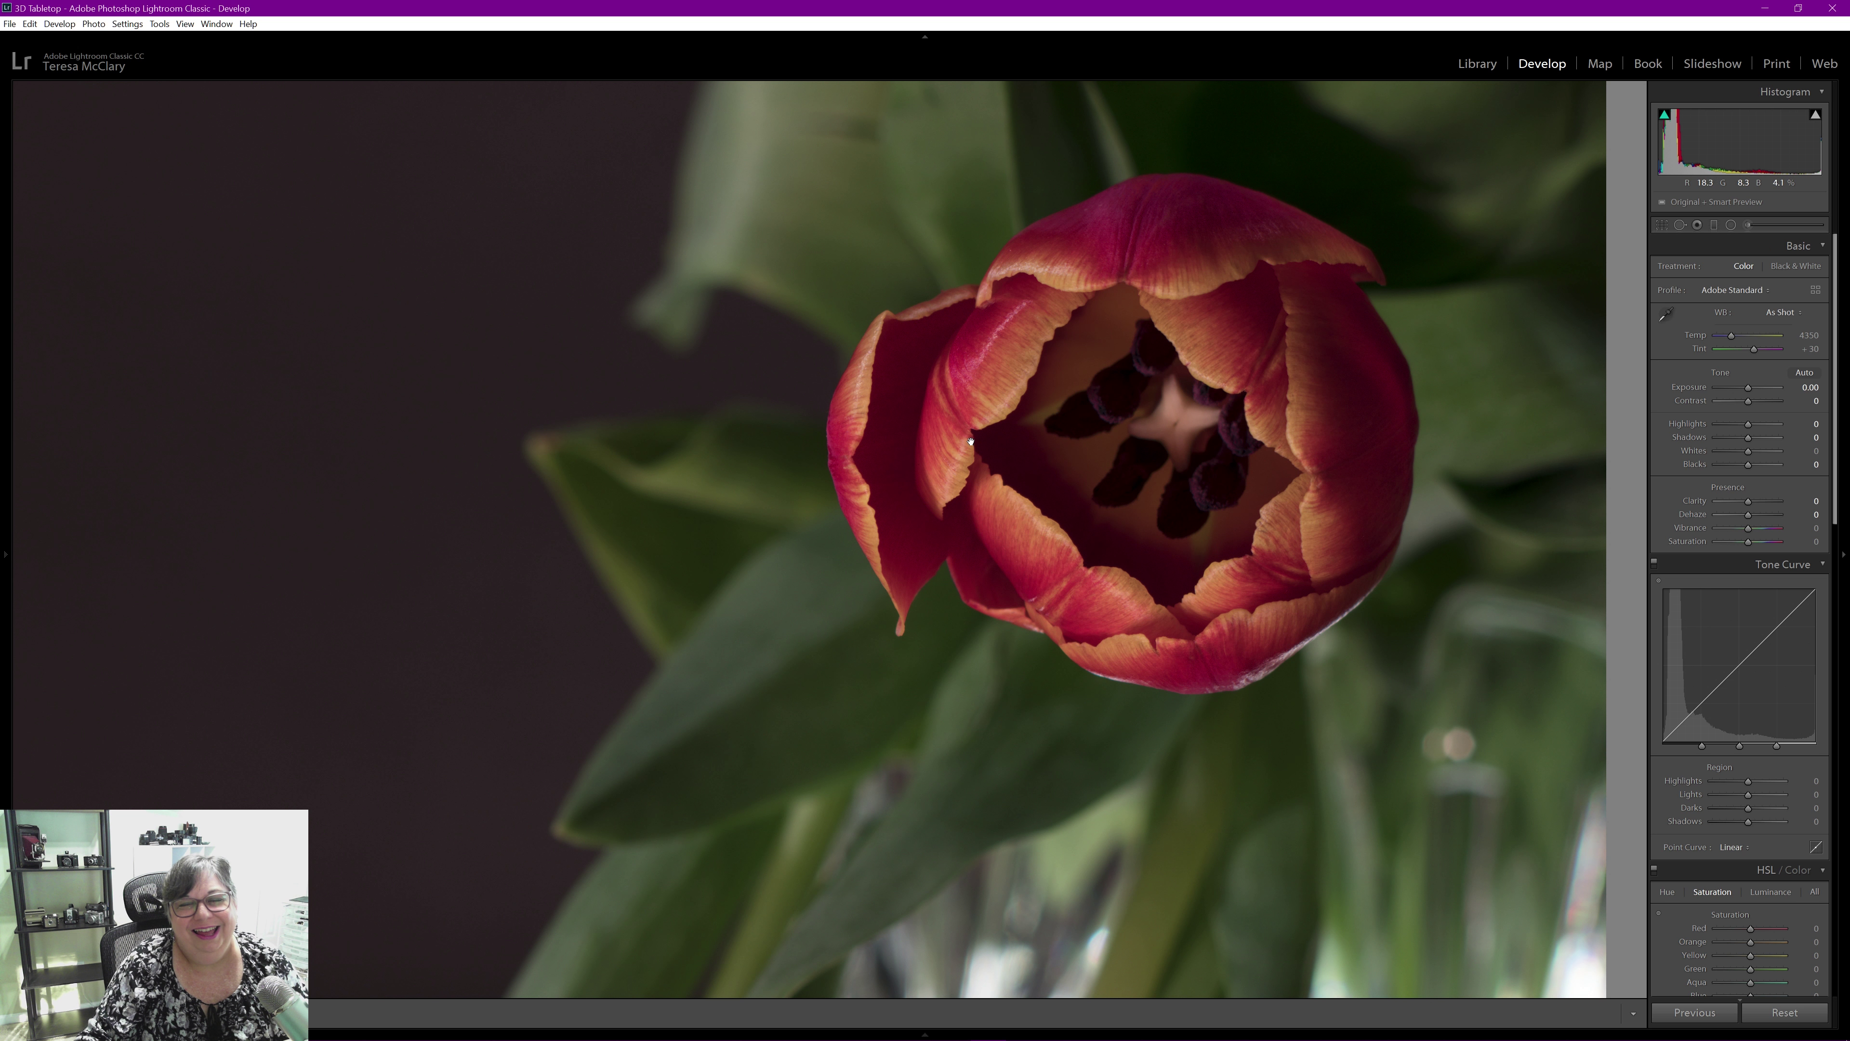
{"action": "left_click", "coordinate": [919, 446]}
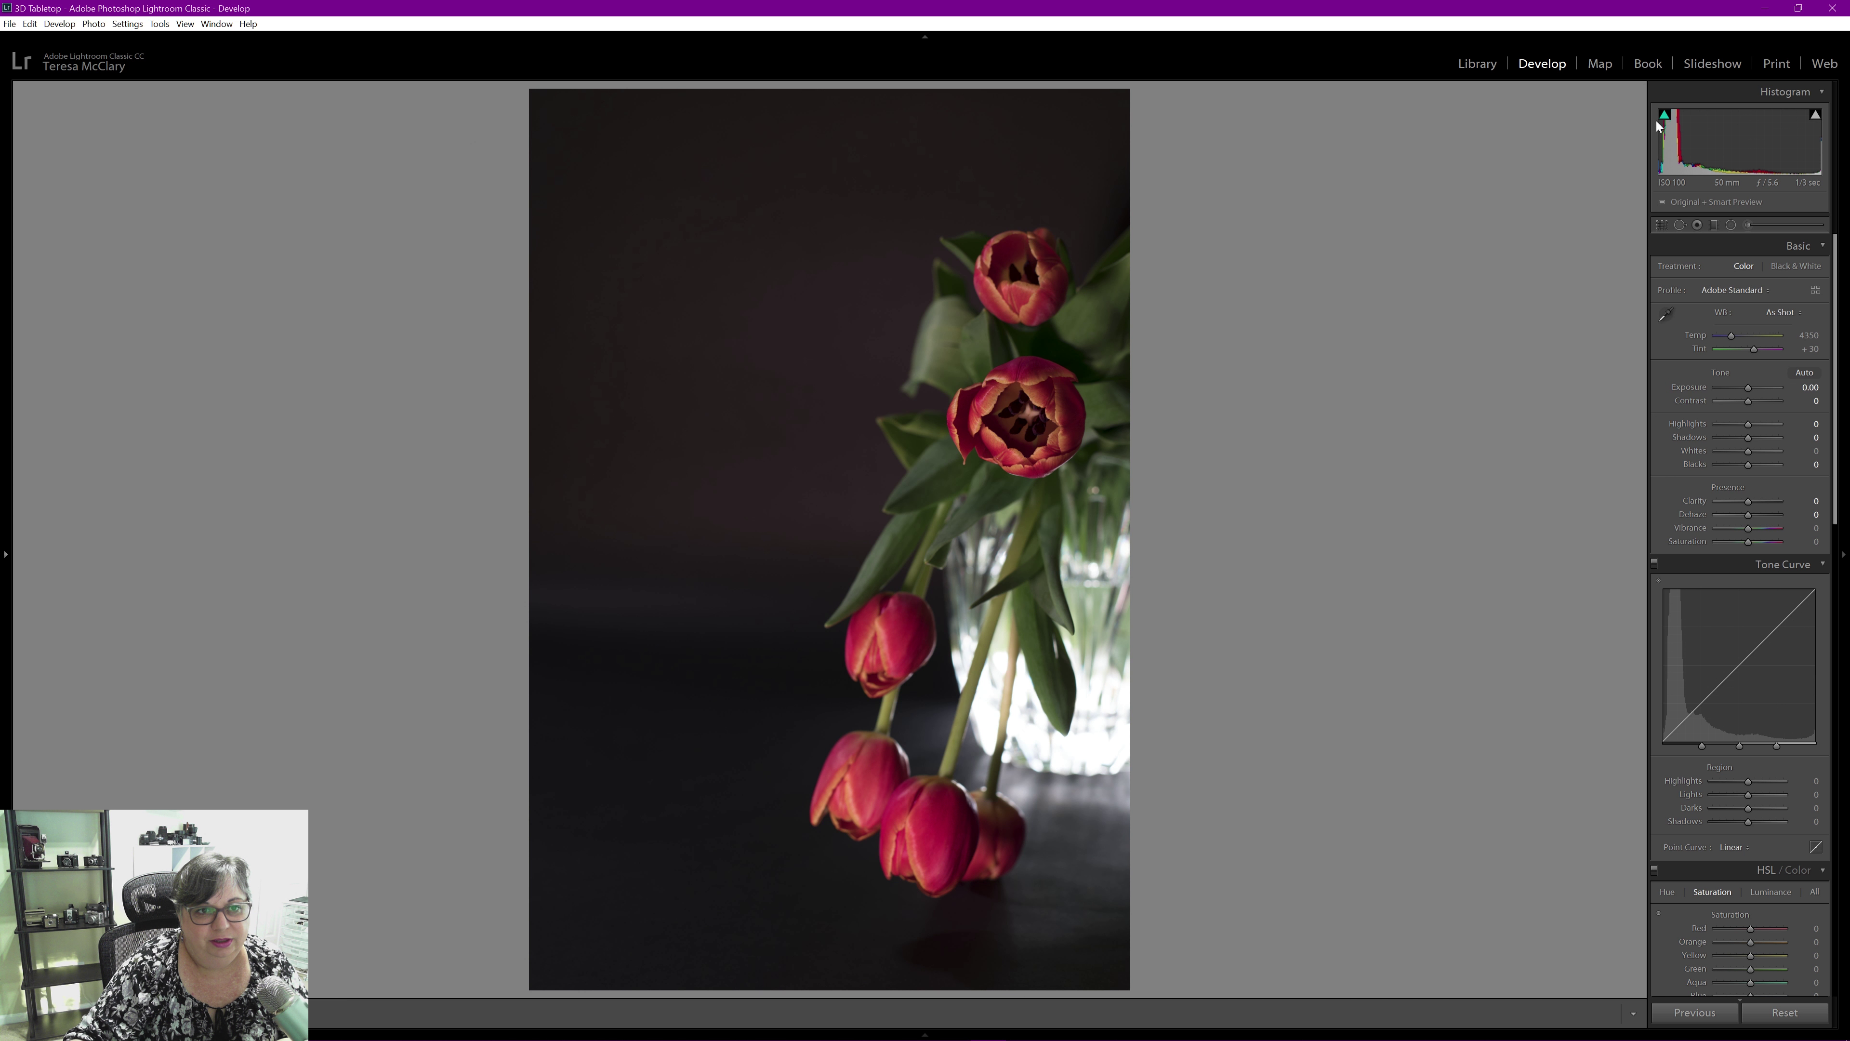
- Turn on the highlight clipping warning, then set Highlights to -33 and Exposure to +0.19
{"action": "left_click", "coordinate": [1816, 116]}
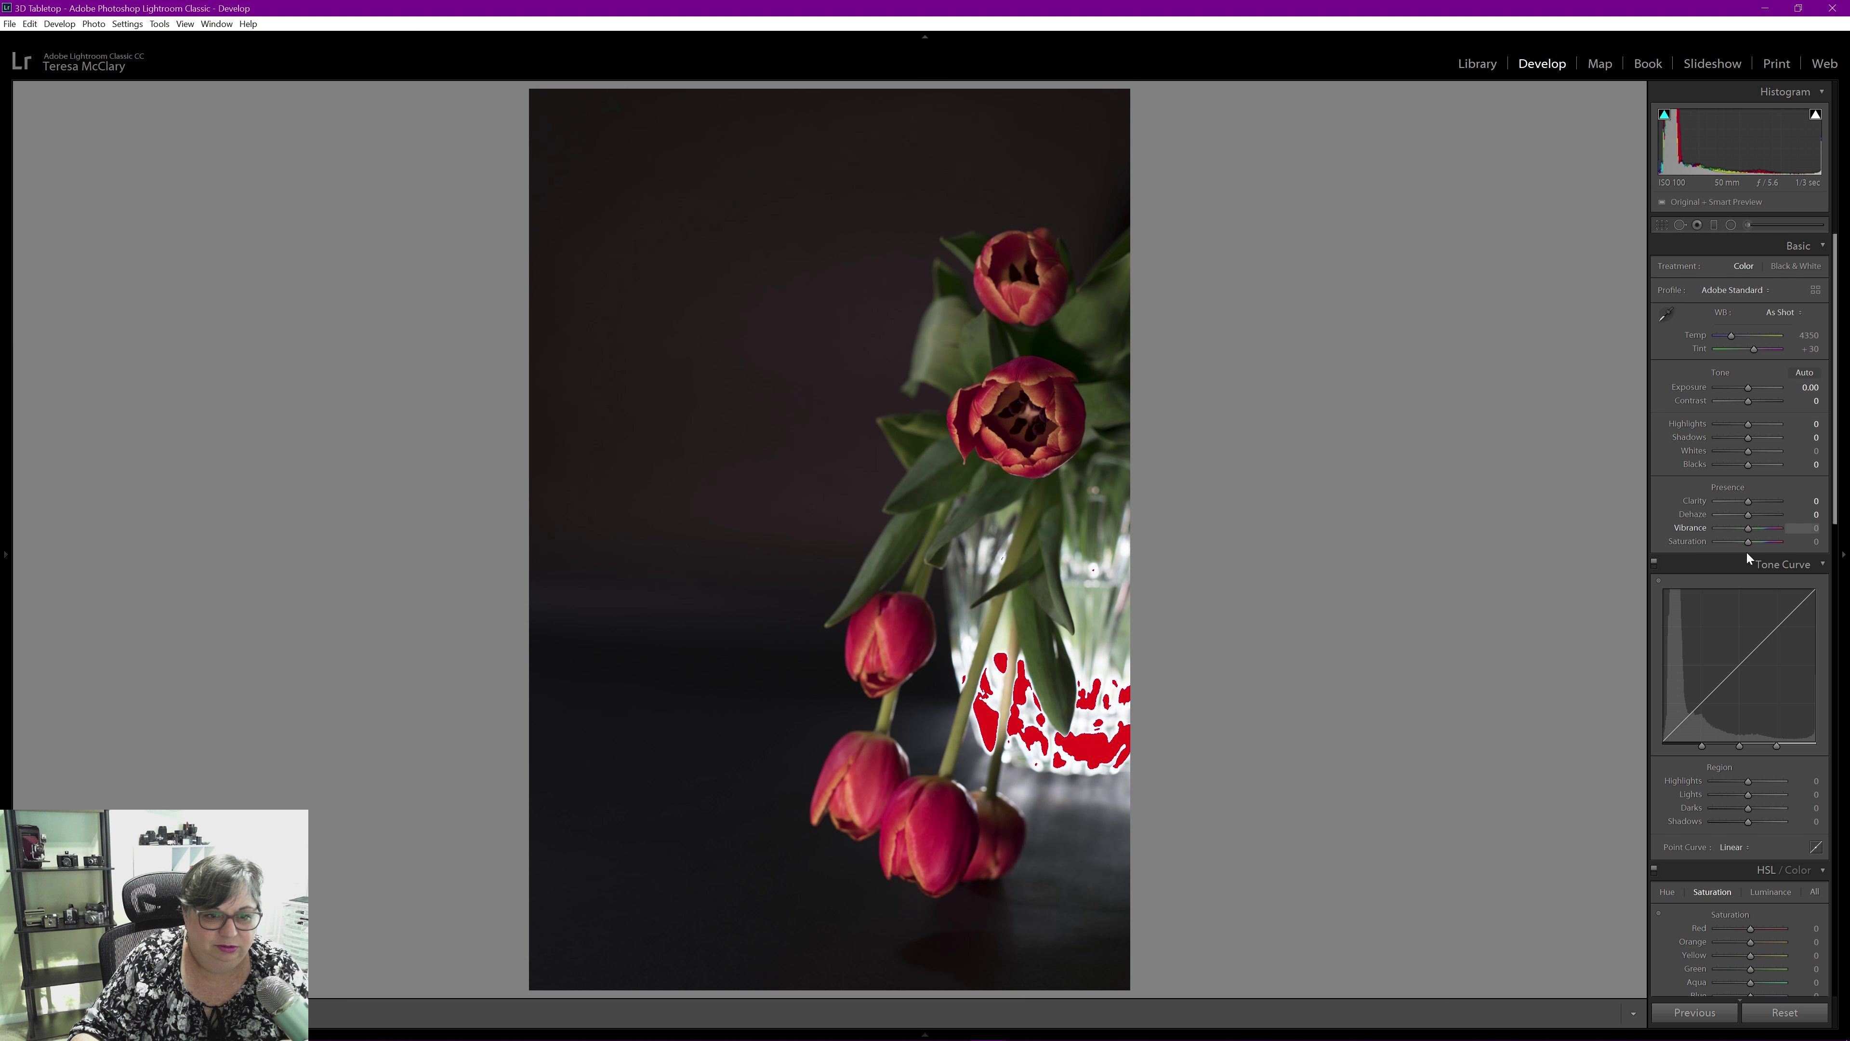
{"action": "left_click_drag", "start_coordinate": [1749, 425], "coordinate": [1744, 425]}
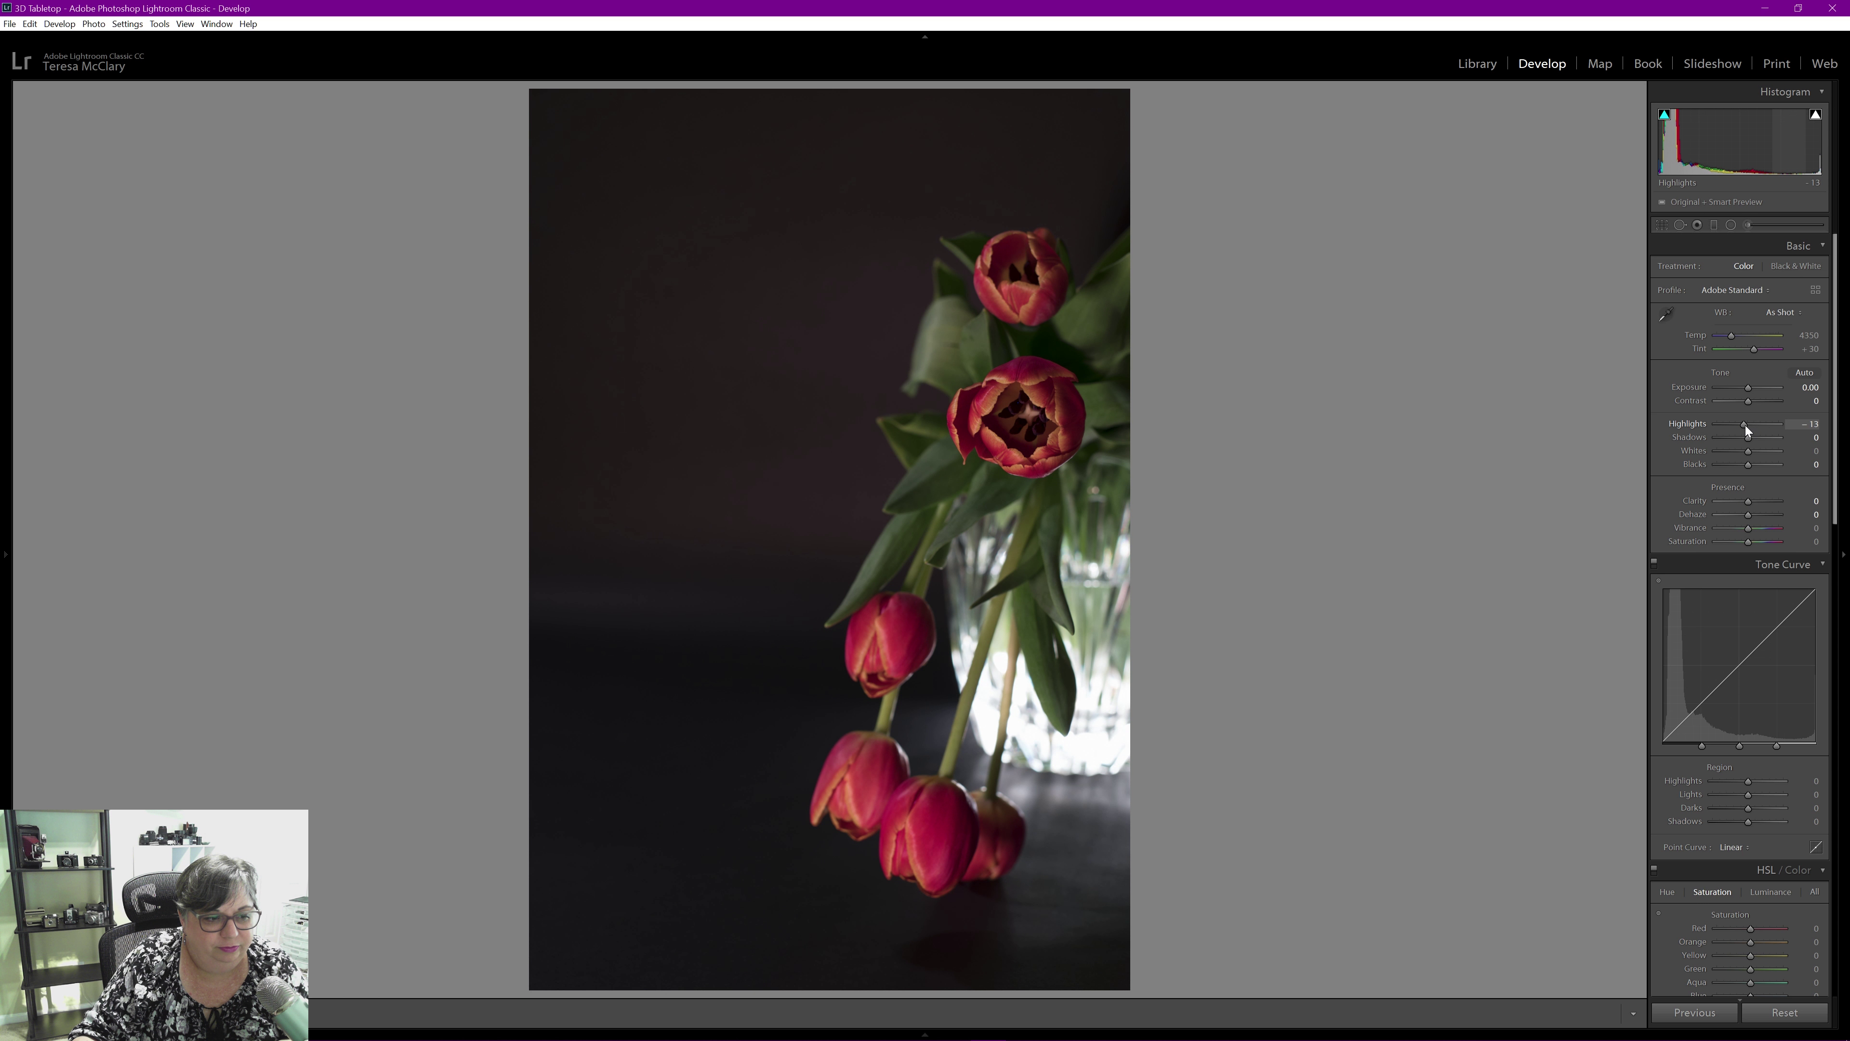
{"action": "mouse_move", "coordinate": [1744, 424]}
{"action": "left_mouse_down"}
{"action": "mouse_move", "coordinate": [1709, 423]}
{"action": "mouse_move", "coordinate": [1739, 424]}
{"action": "left_mouse_up"}
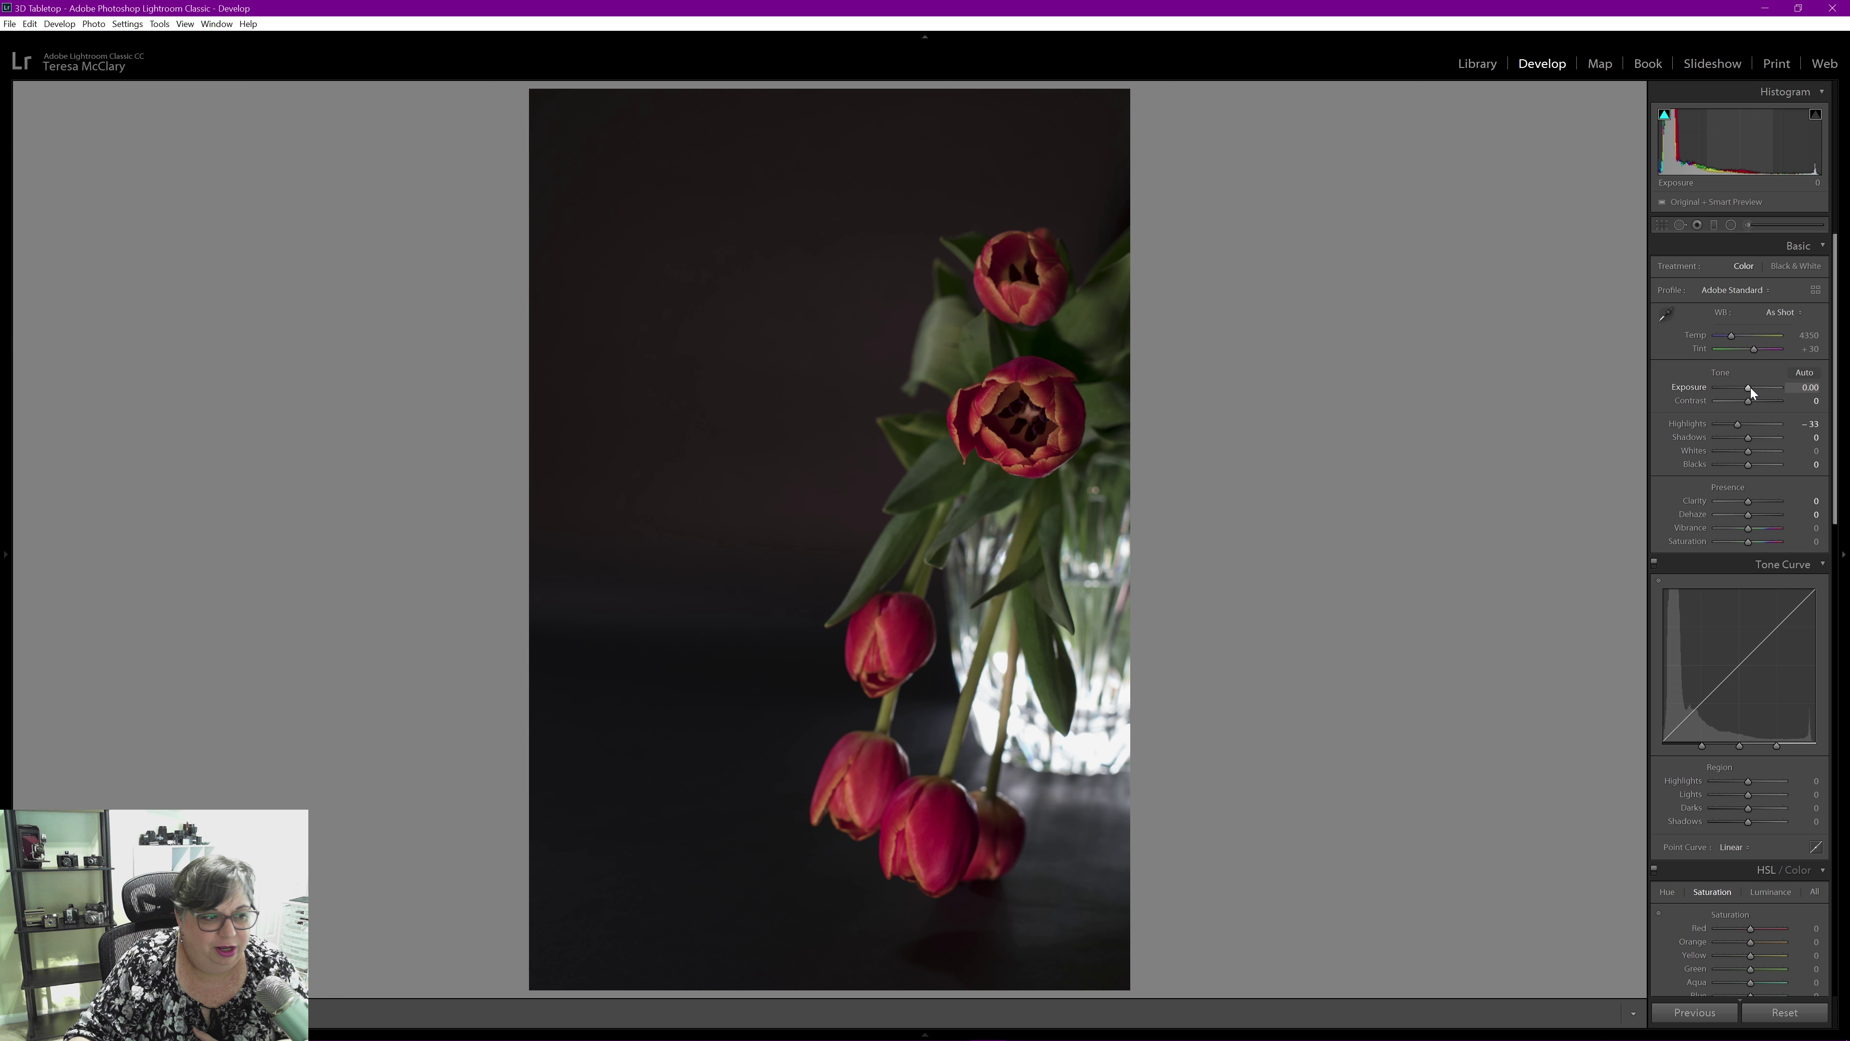
{"action": "left_click_drag", "start_coordinate": [1750, 388], "coordinate": [1752, 387]}
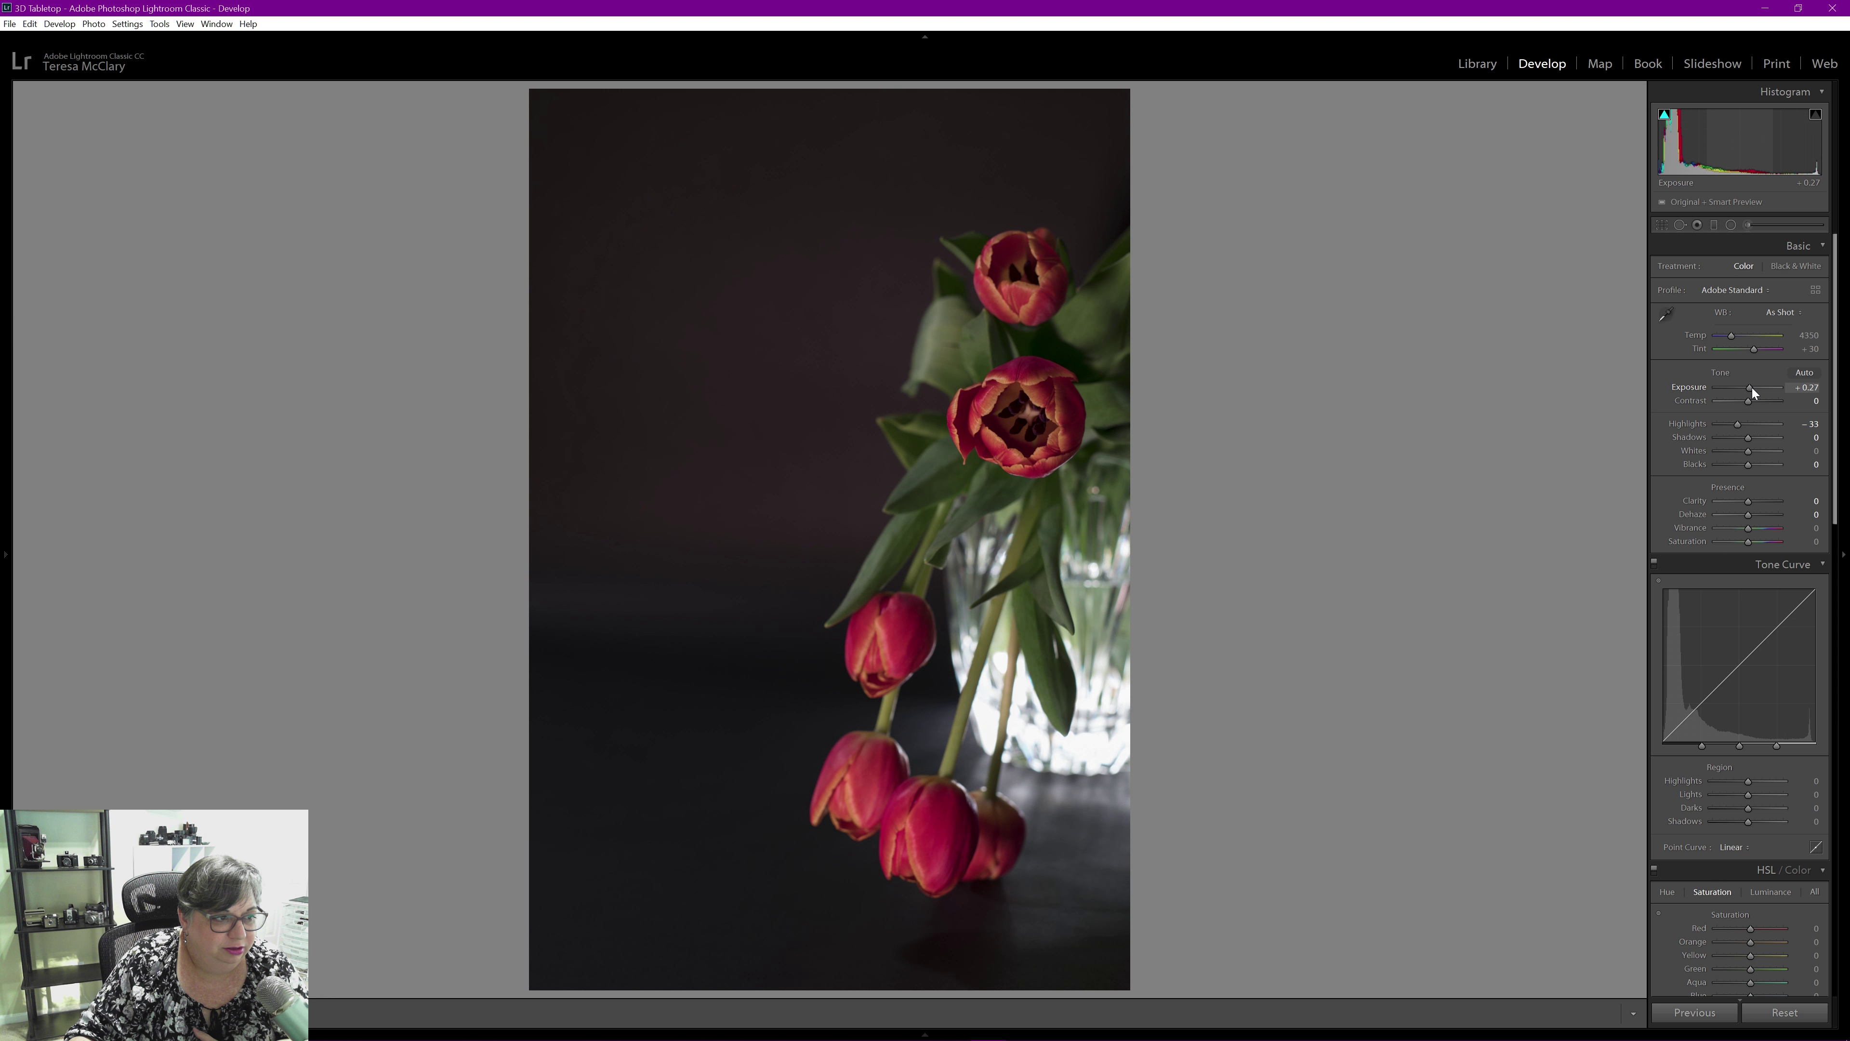
{"action": "left_click_drag", "start_coordinate": [1752, 388], "coordinate": [1751, 388]}
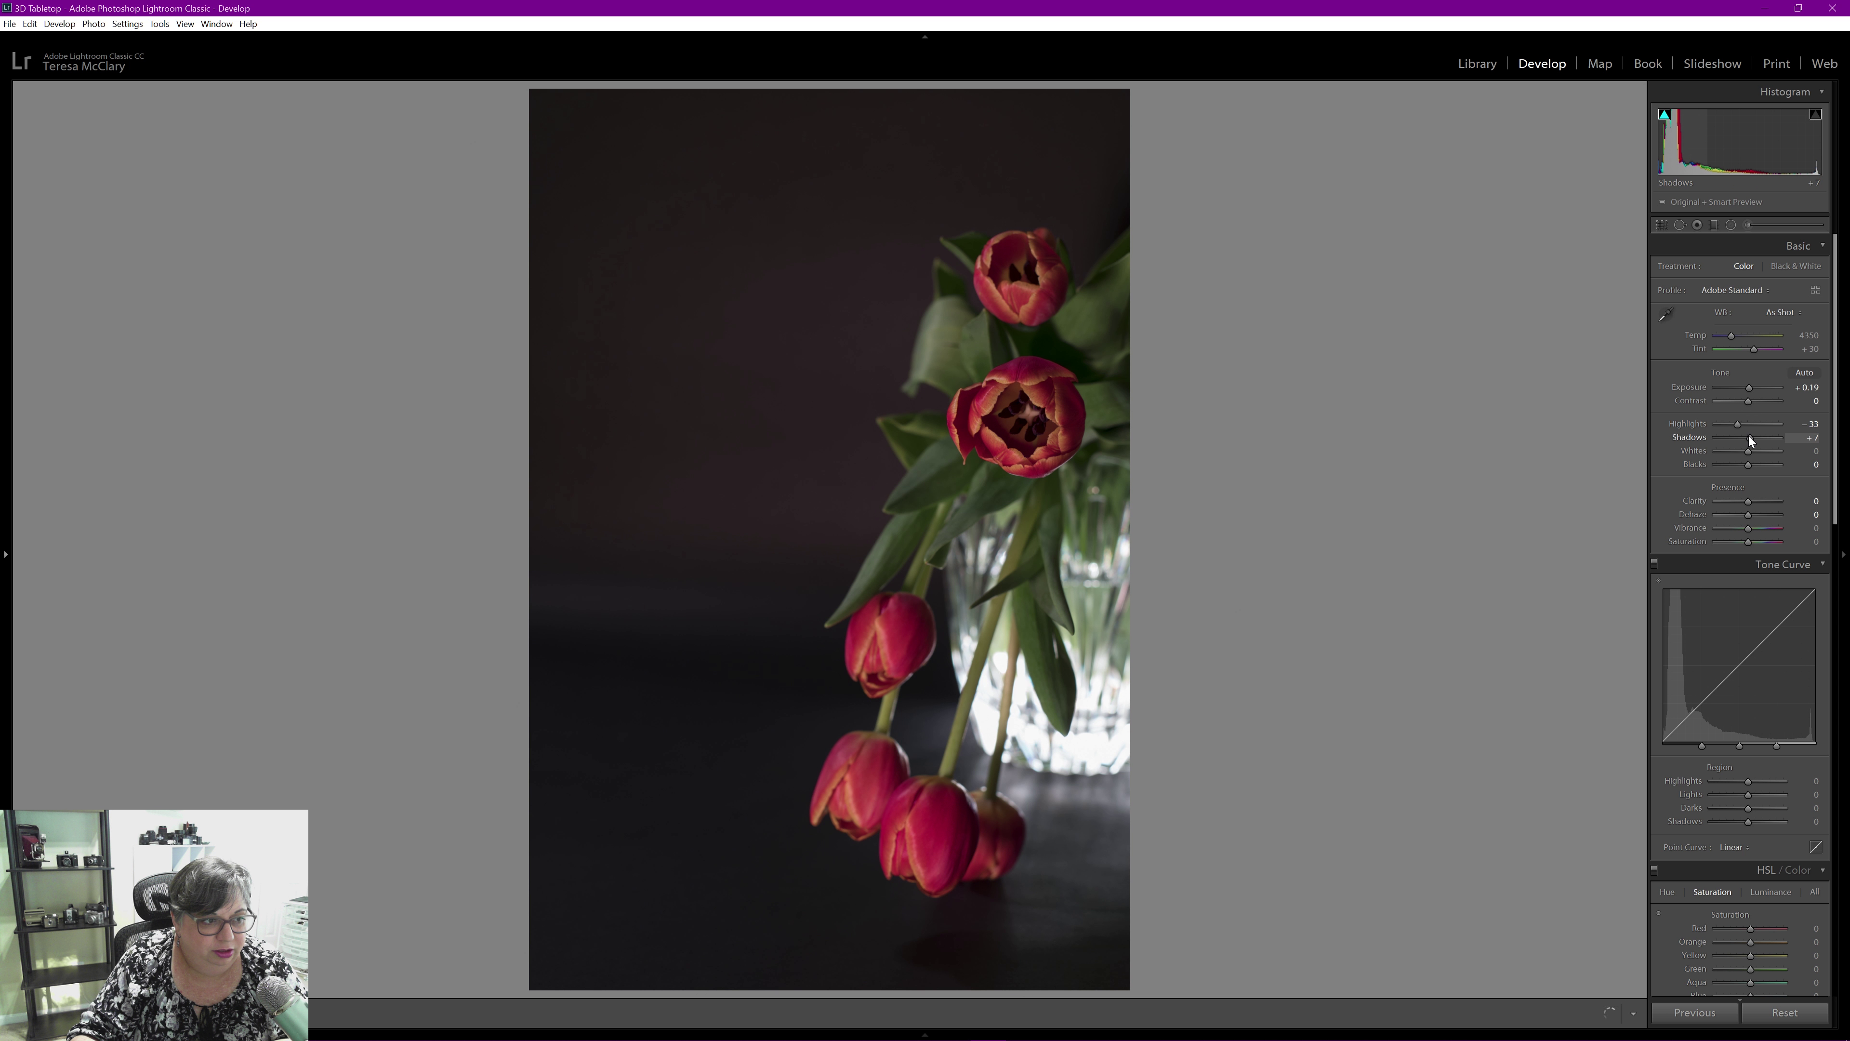
- Raise Shadows to +13 and keep Blacks at 0
{"action": "mouse_move", "coordinate": [1748, 436]}
{"action": "left_mouse_down"}
{"action": "mouse_move", "coordinate": [1781, 437]}
{"action": "mouse_move", "coordinate": [1751, 438]}
{"action": "left_mouse_up"}
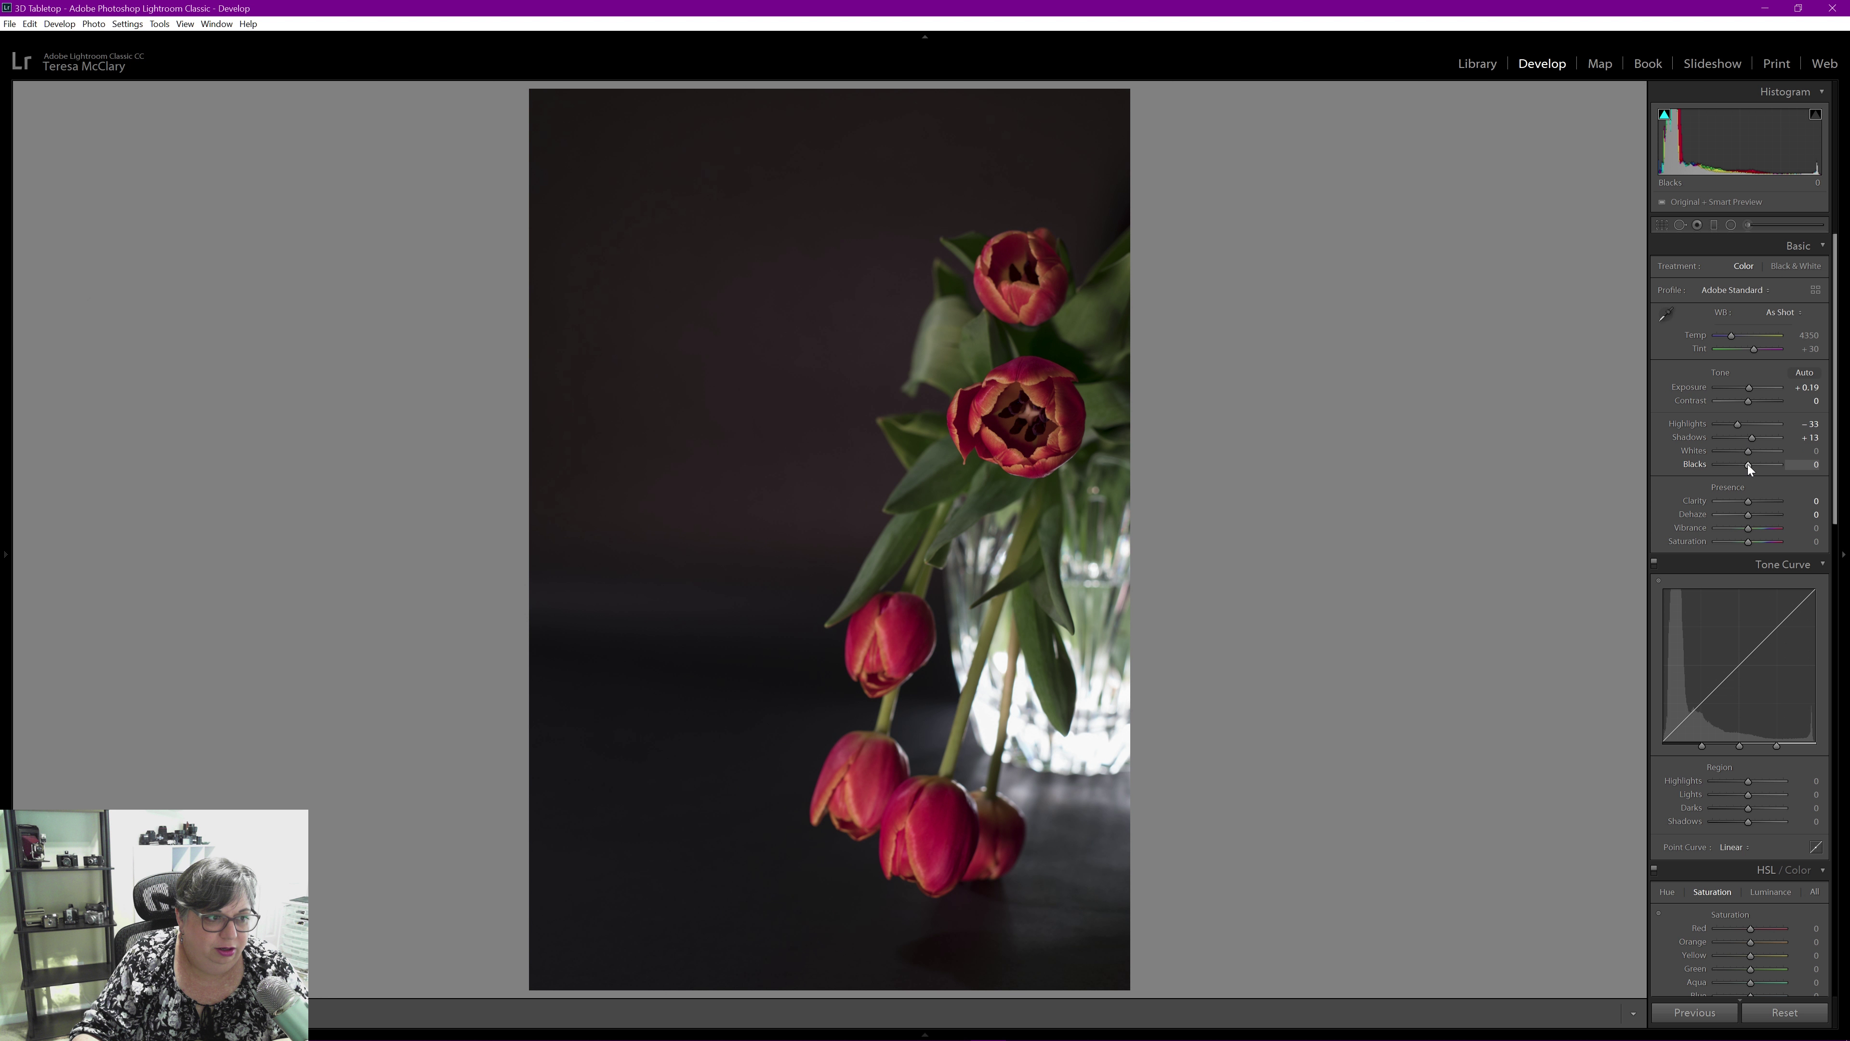
{"action": "left_click_drag", "start_coordinate": [1747, 465], "coordinate": [1751, 465]}
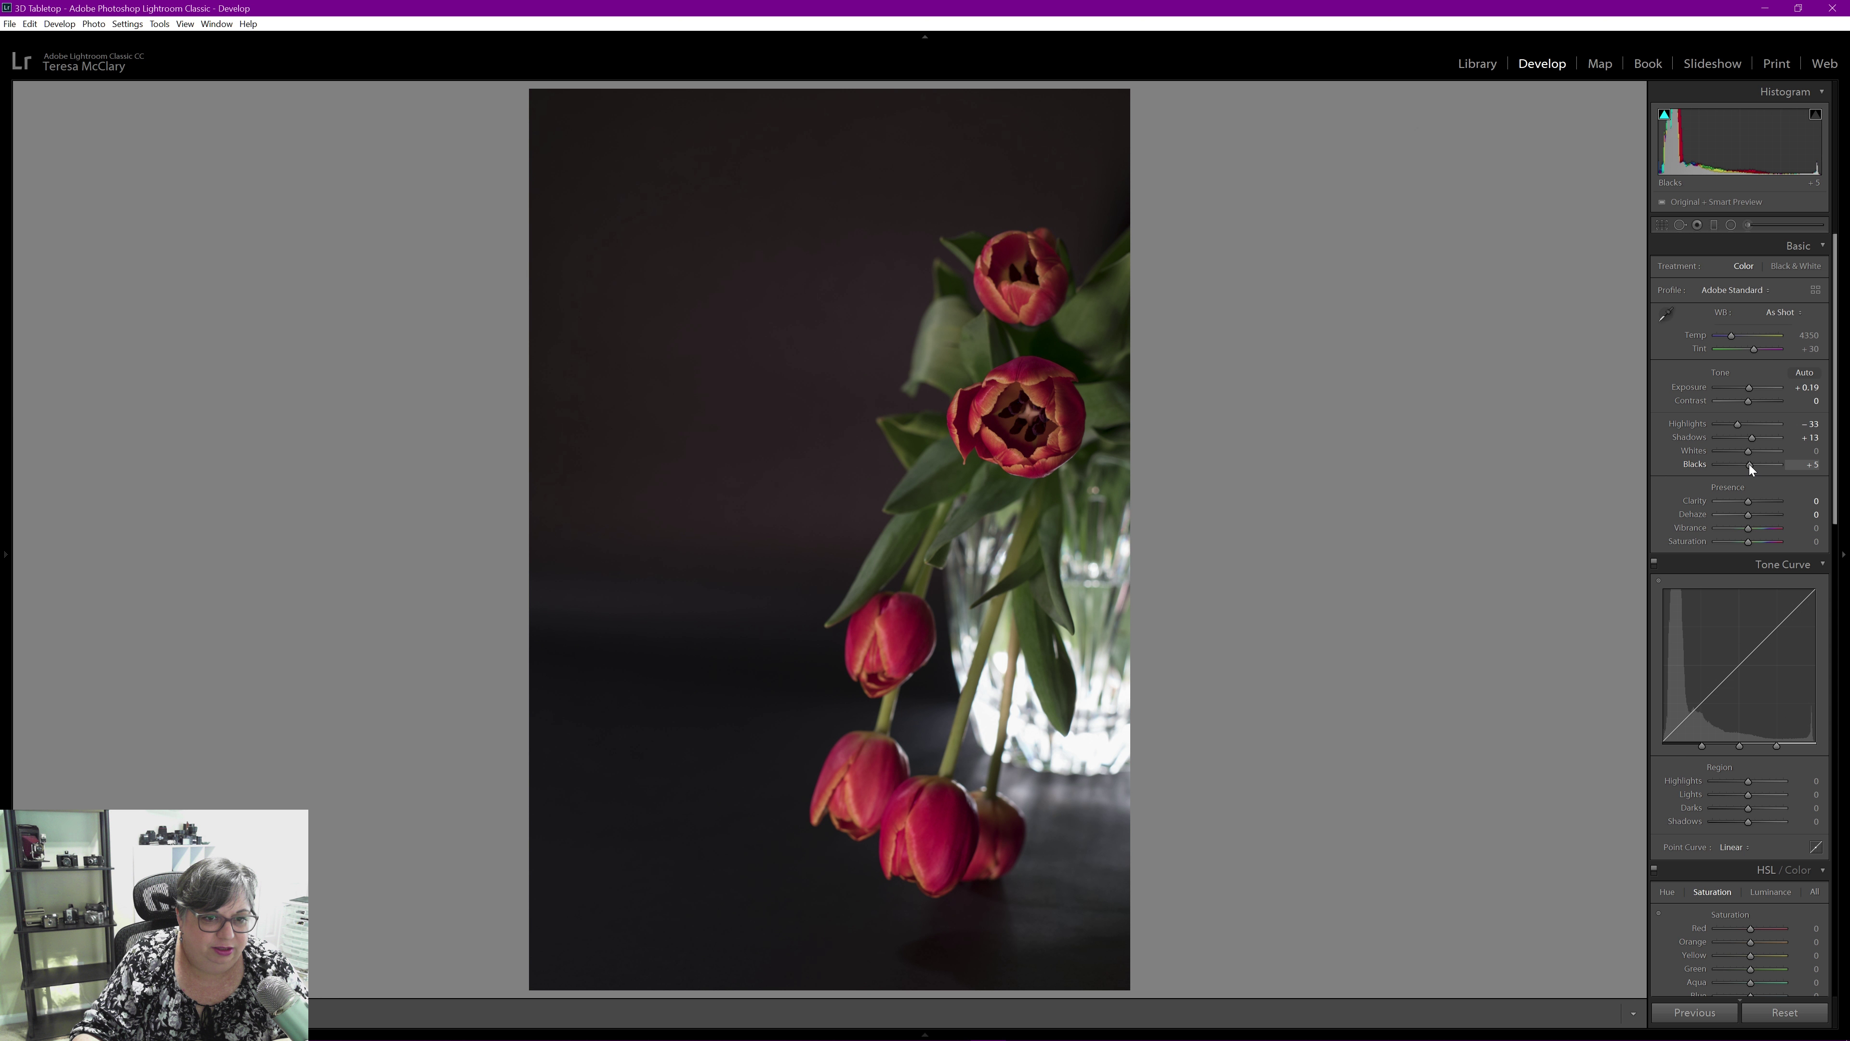
{"action": "left_click", "coordinate": [1810, 465]}
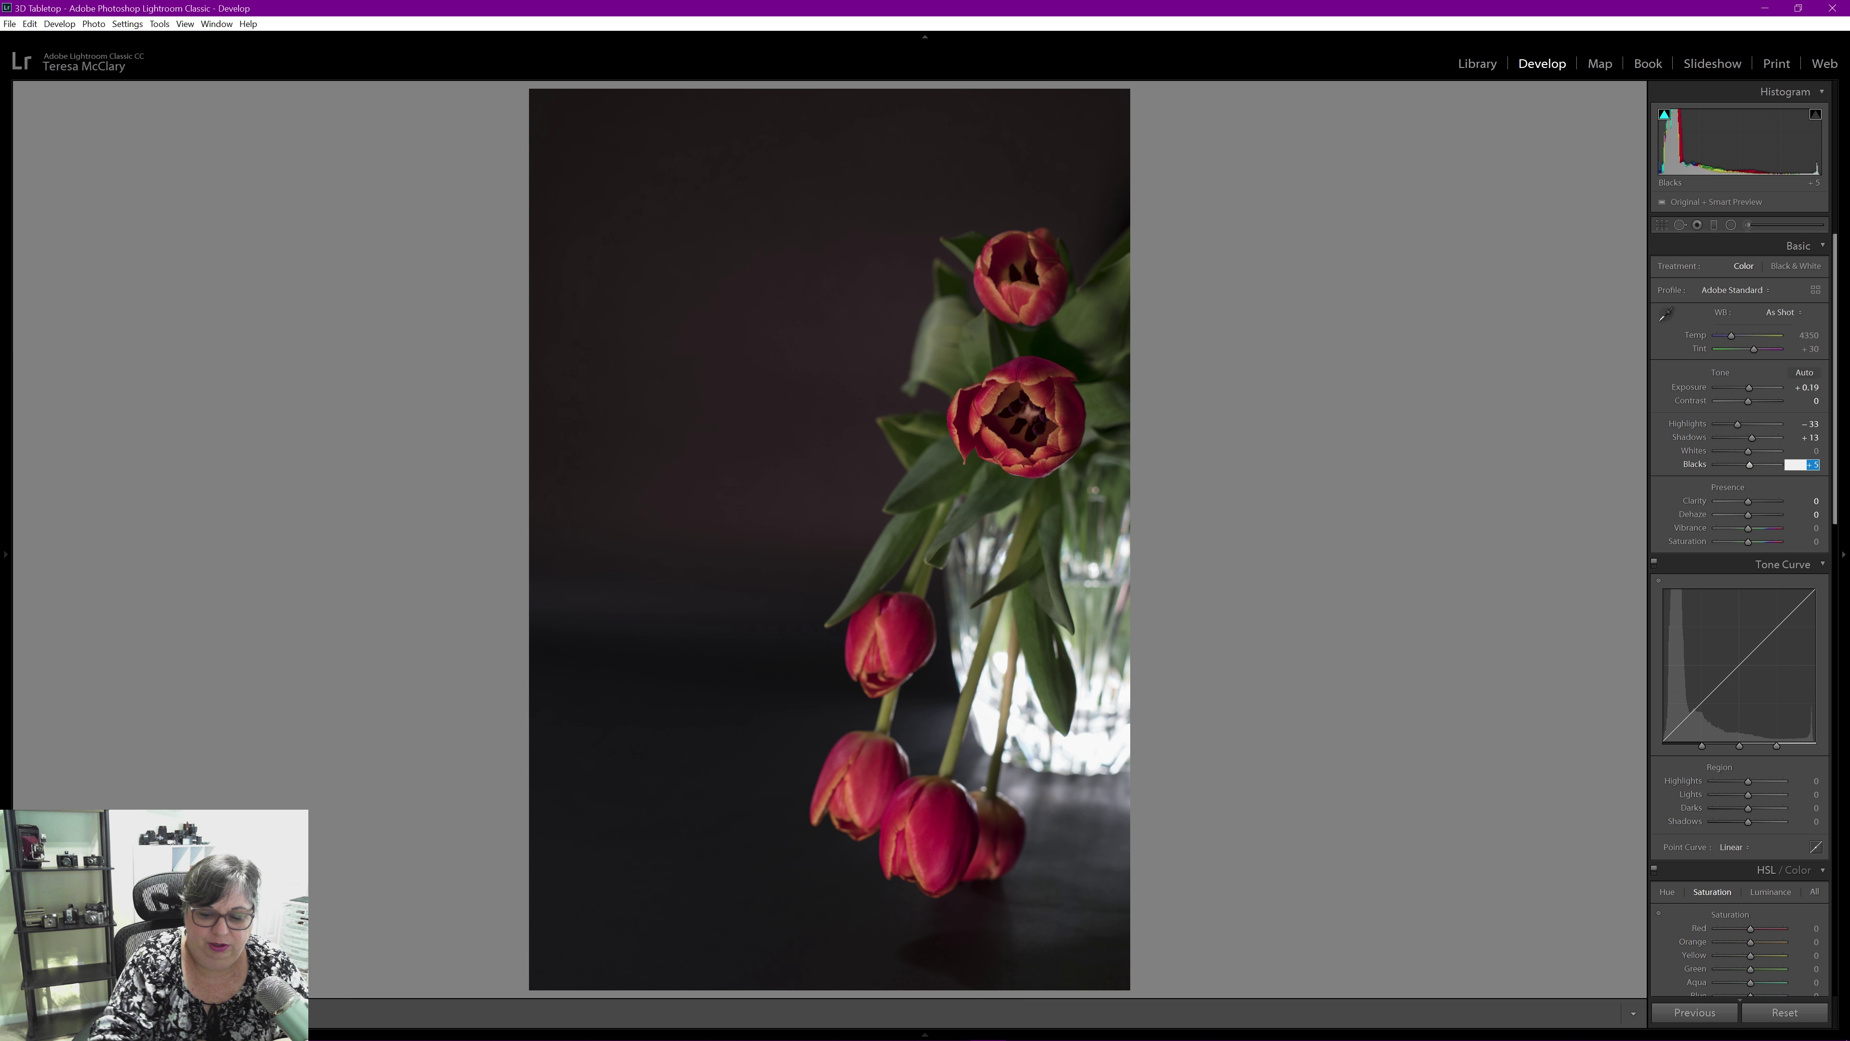
{"action": "type", "text": "0"}
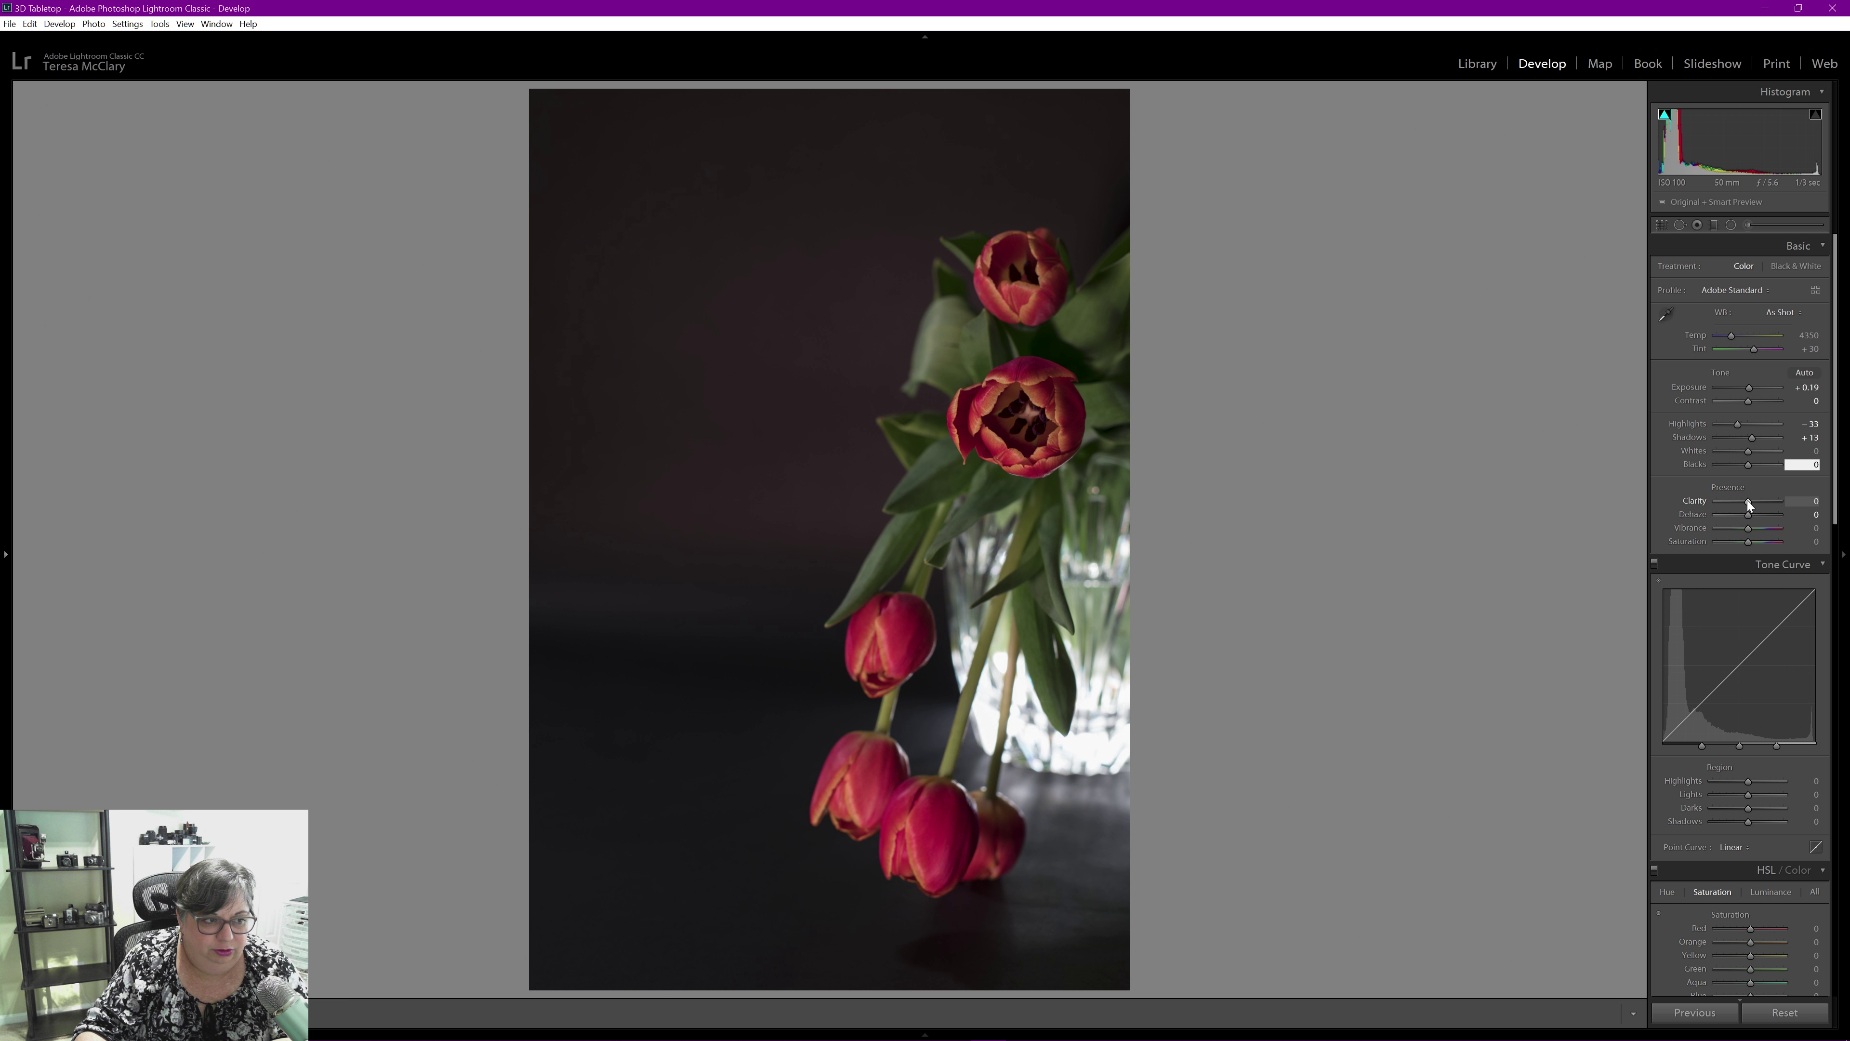
- Boost Vibrance to +18 and keep Saturation at 0
{"action": "left_click", "coordinate": [1747, 526]}
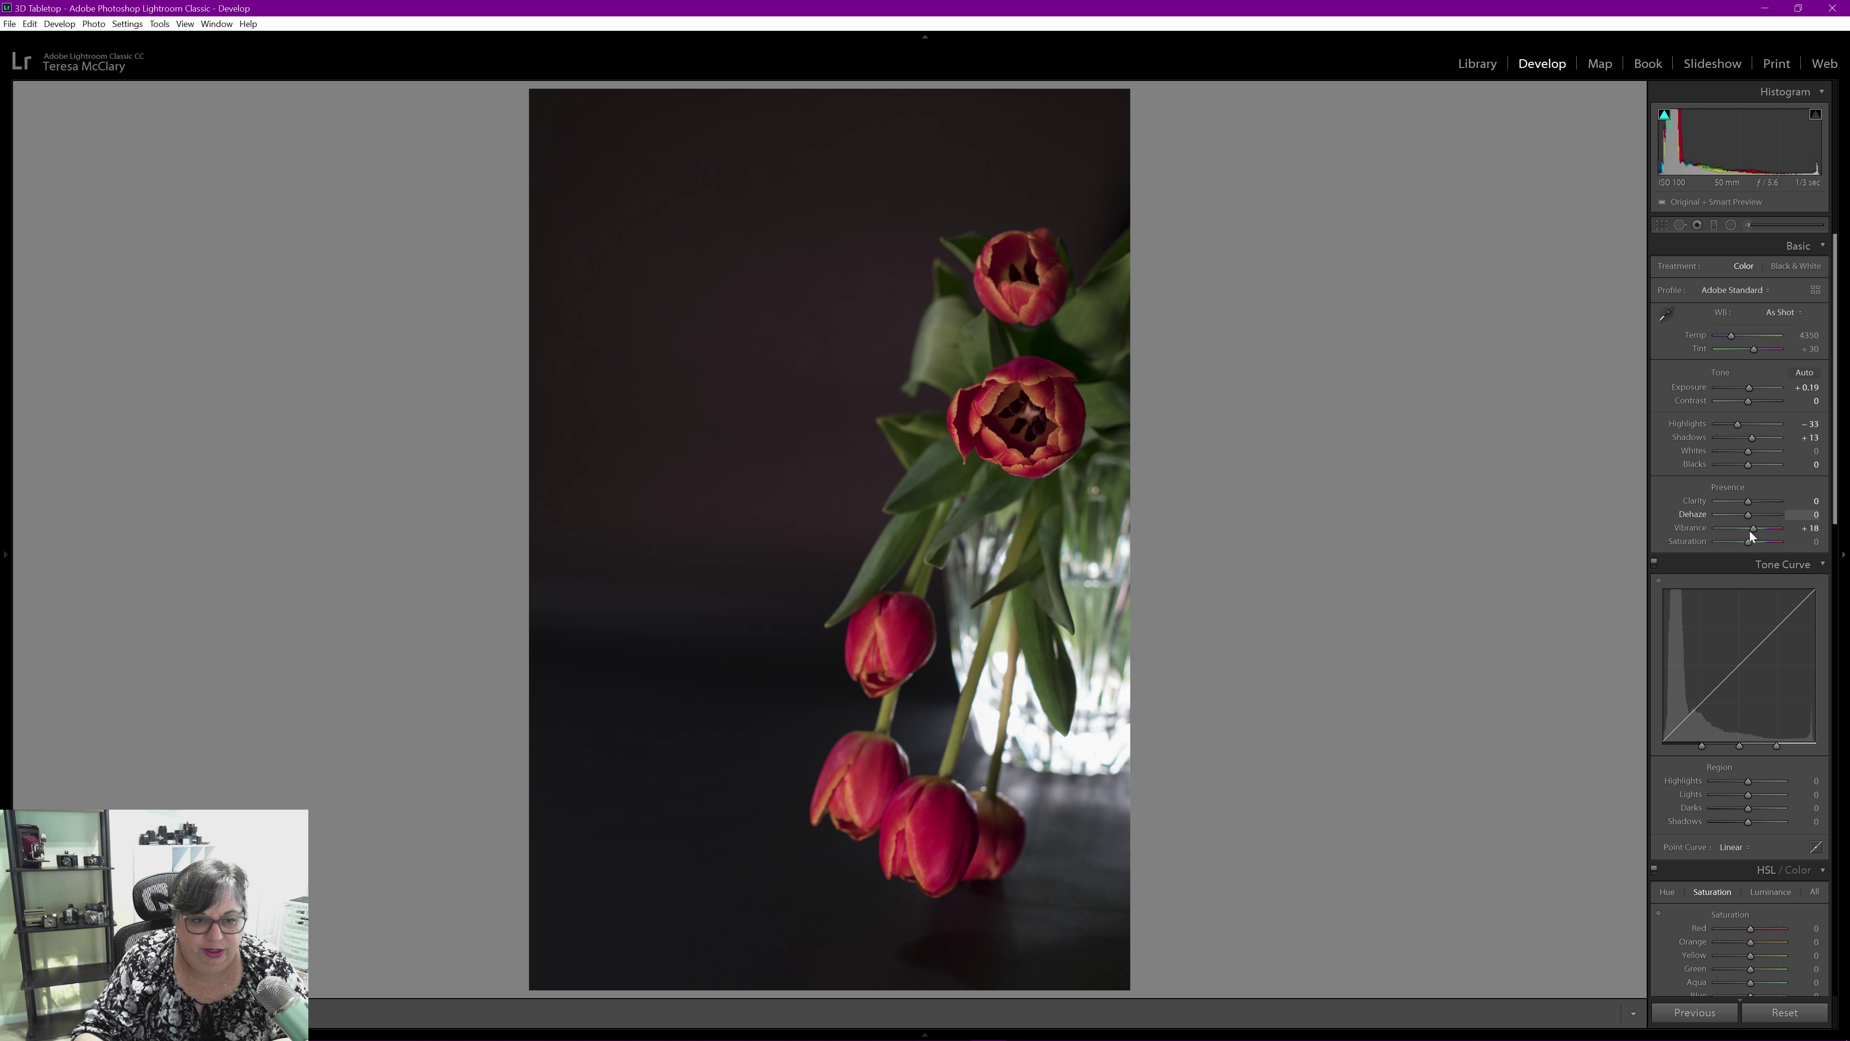
{"action": "left_click_drag", "start_coordinate": [1748, 538], "coordinate": [1741, 544]}
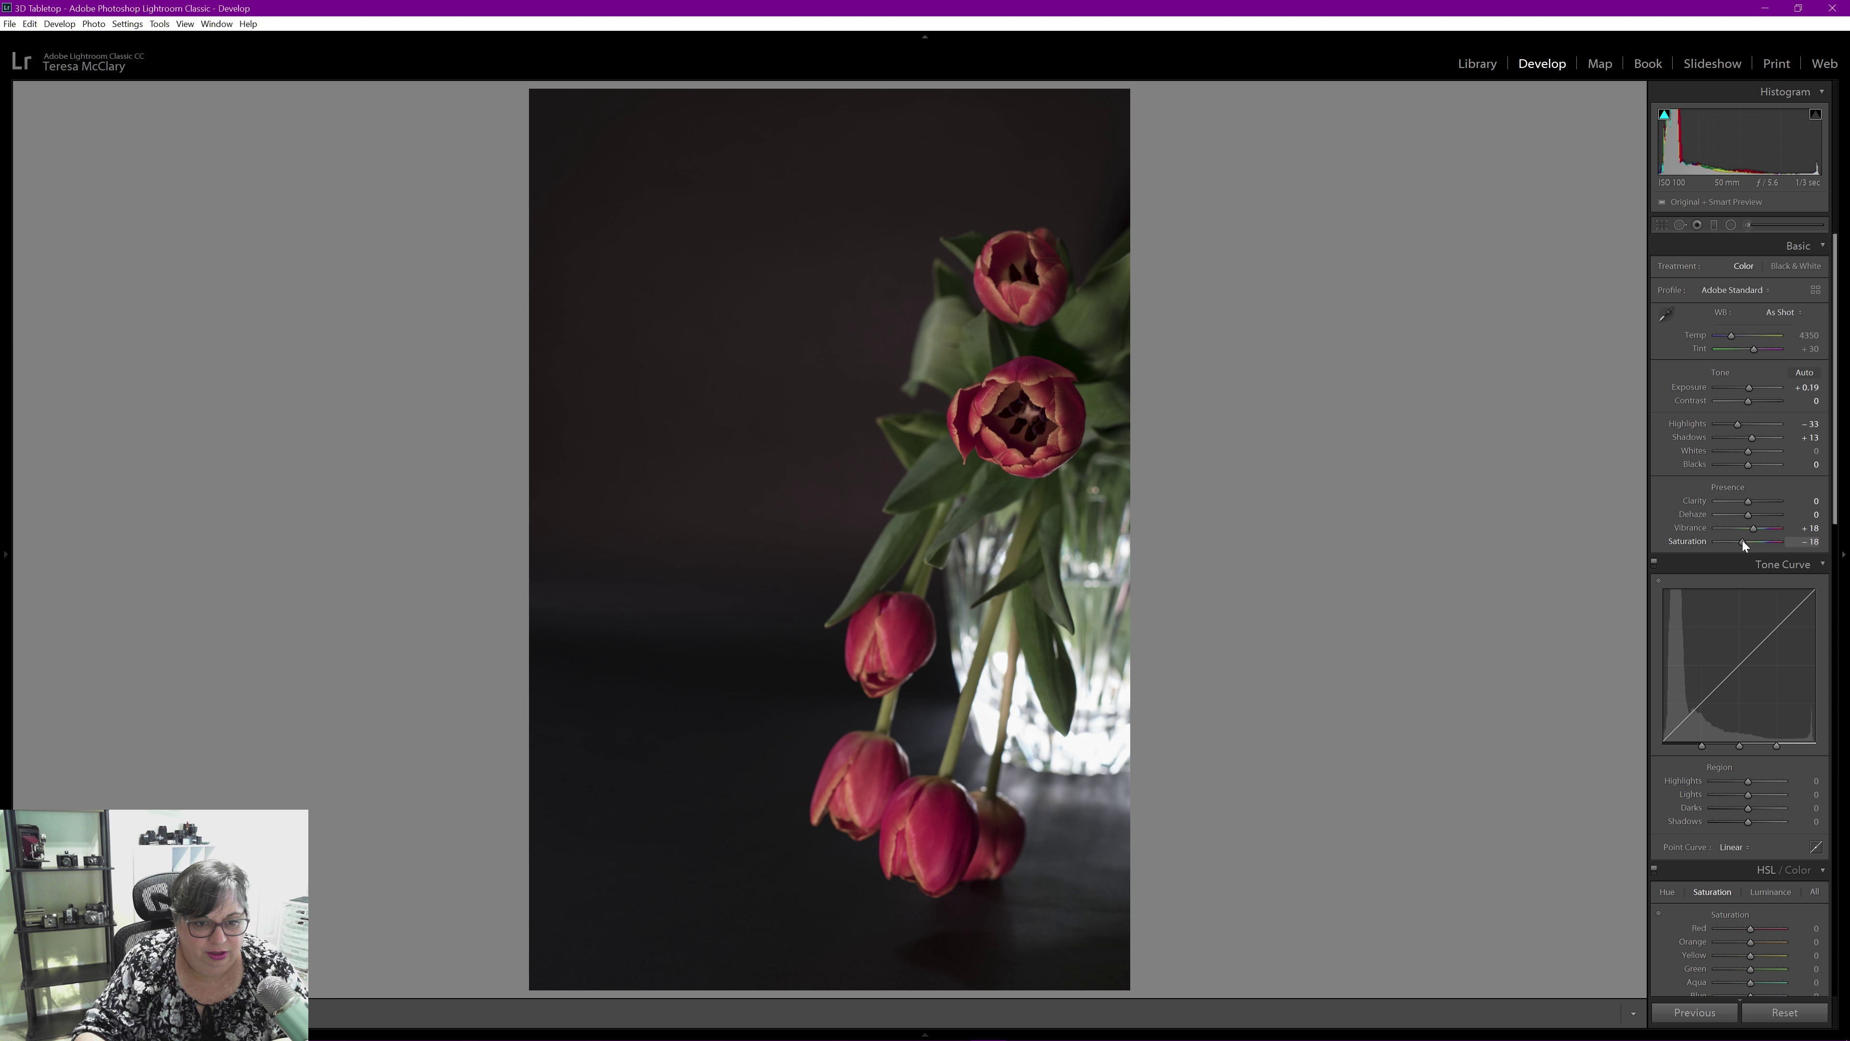
{"action": "left_click", "coordinate": [1809, 542]}
{"action": "type", "text": "0"}
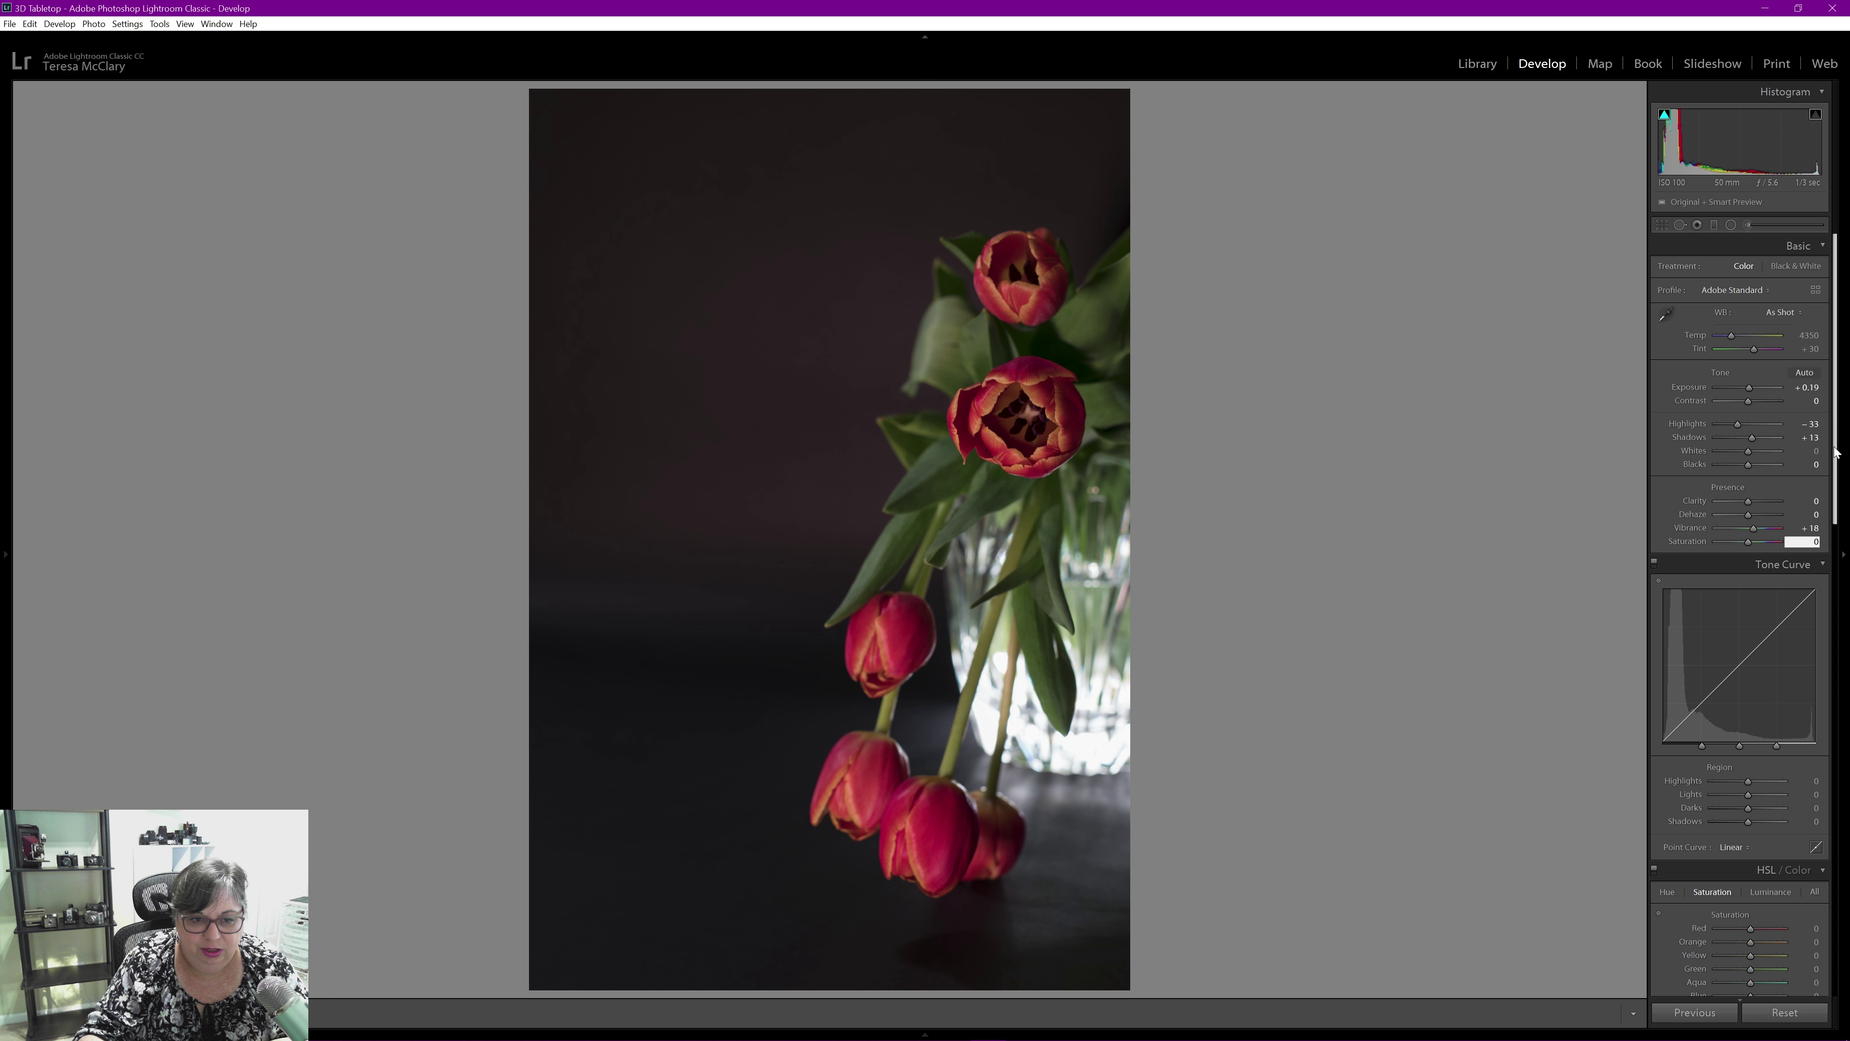
- Set the Tone Curve regions to Lights +39, Darks +3 and Shadows -4
{"action": "scroll", "coordinate": [1746, 502], "scroll_direction": "down", "scroll_amount": 5}
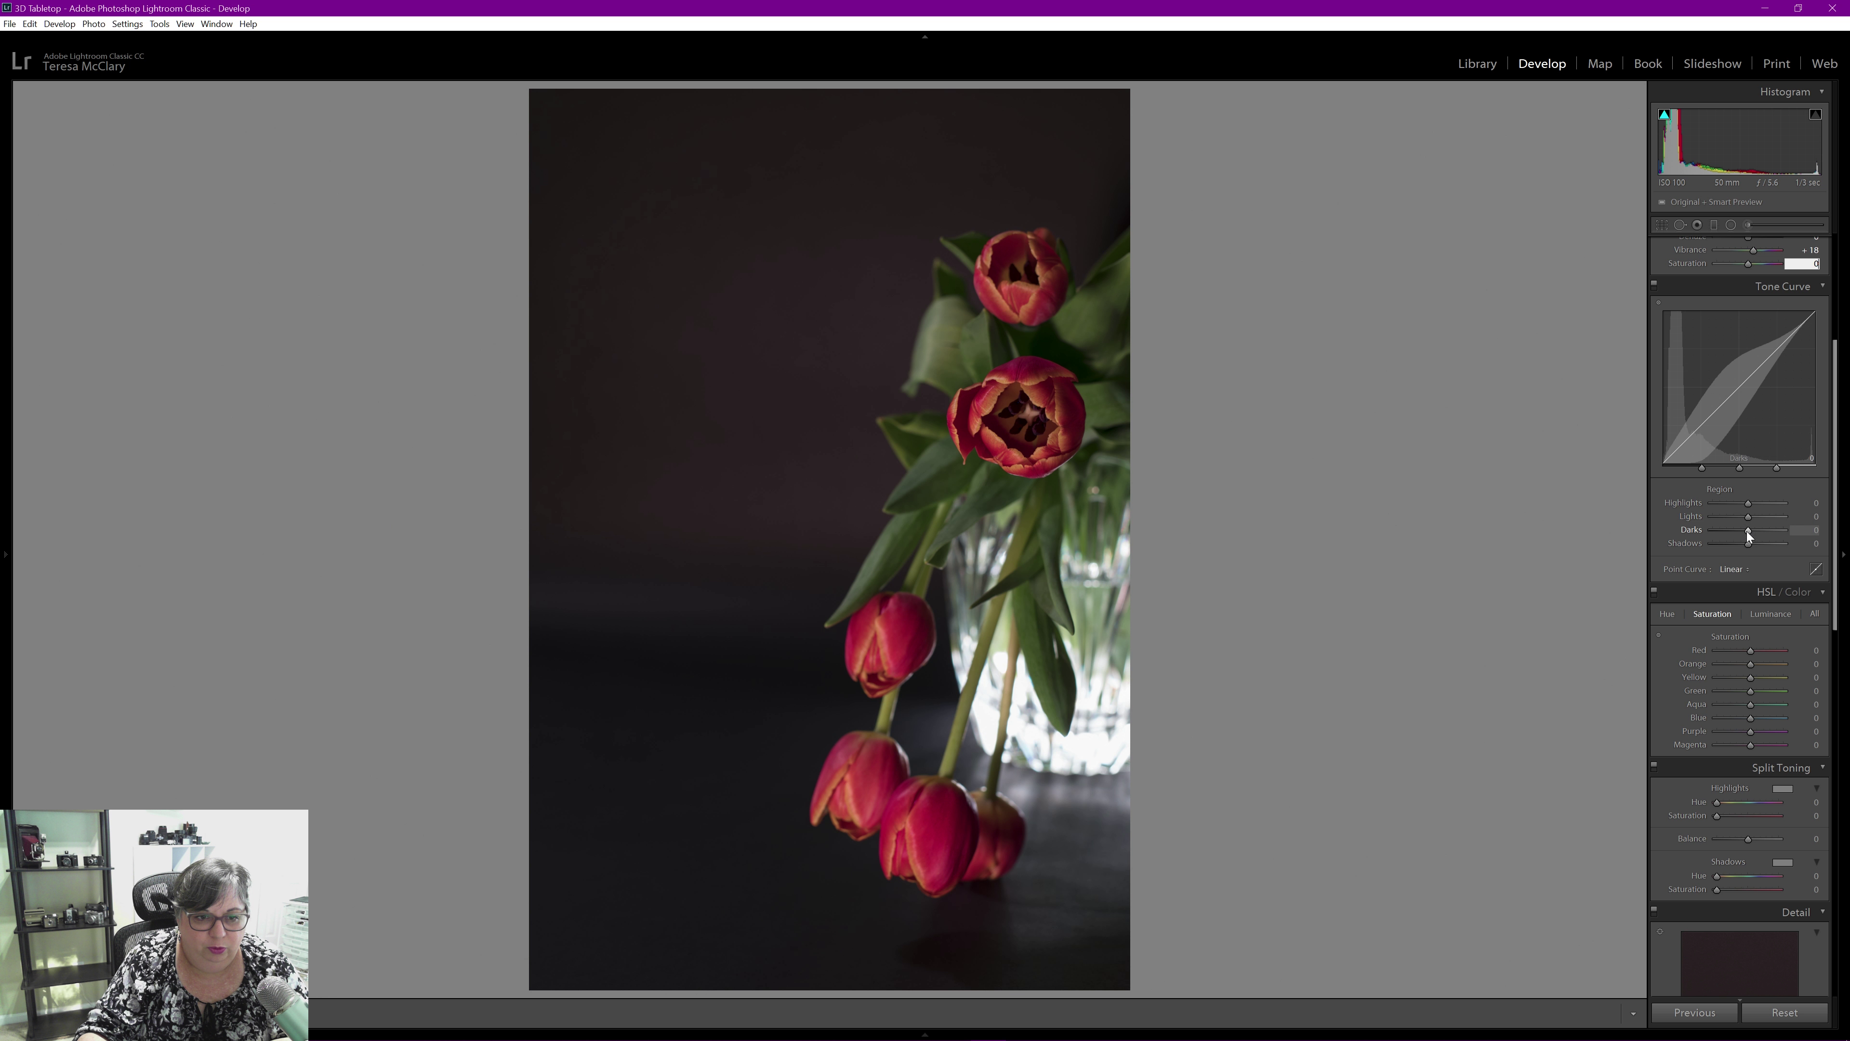
{"action": "key", "text": "Return"}
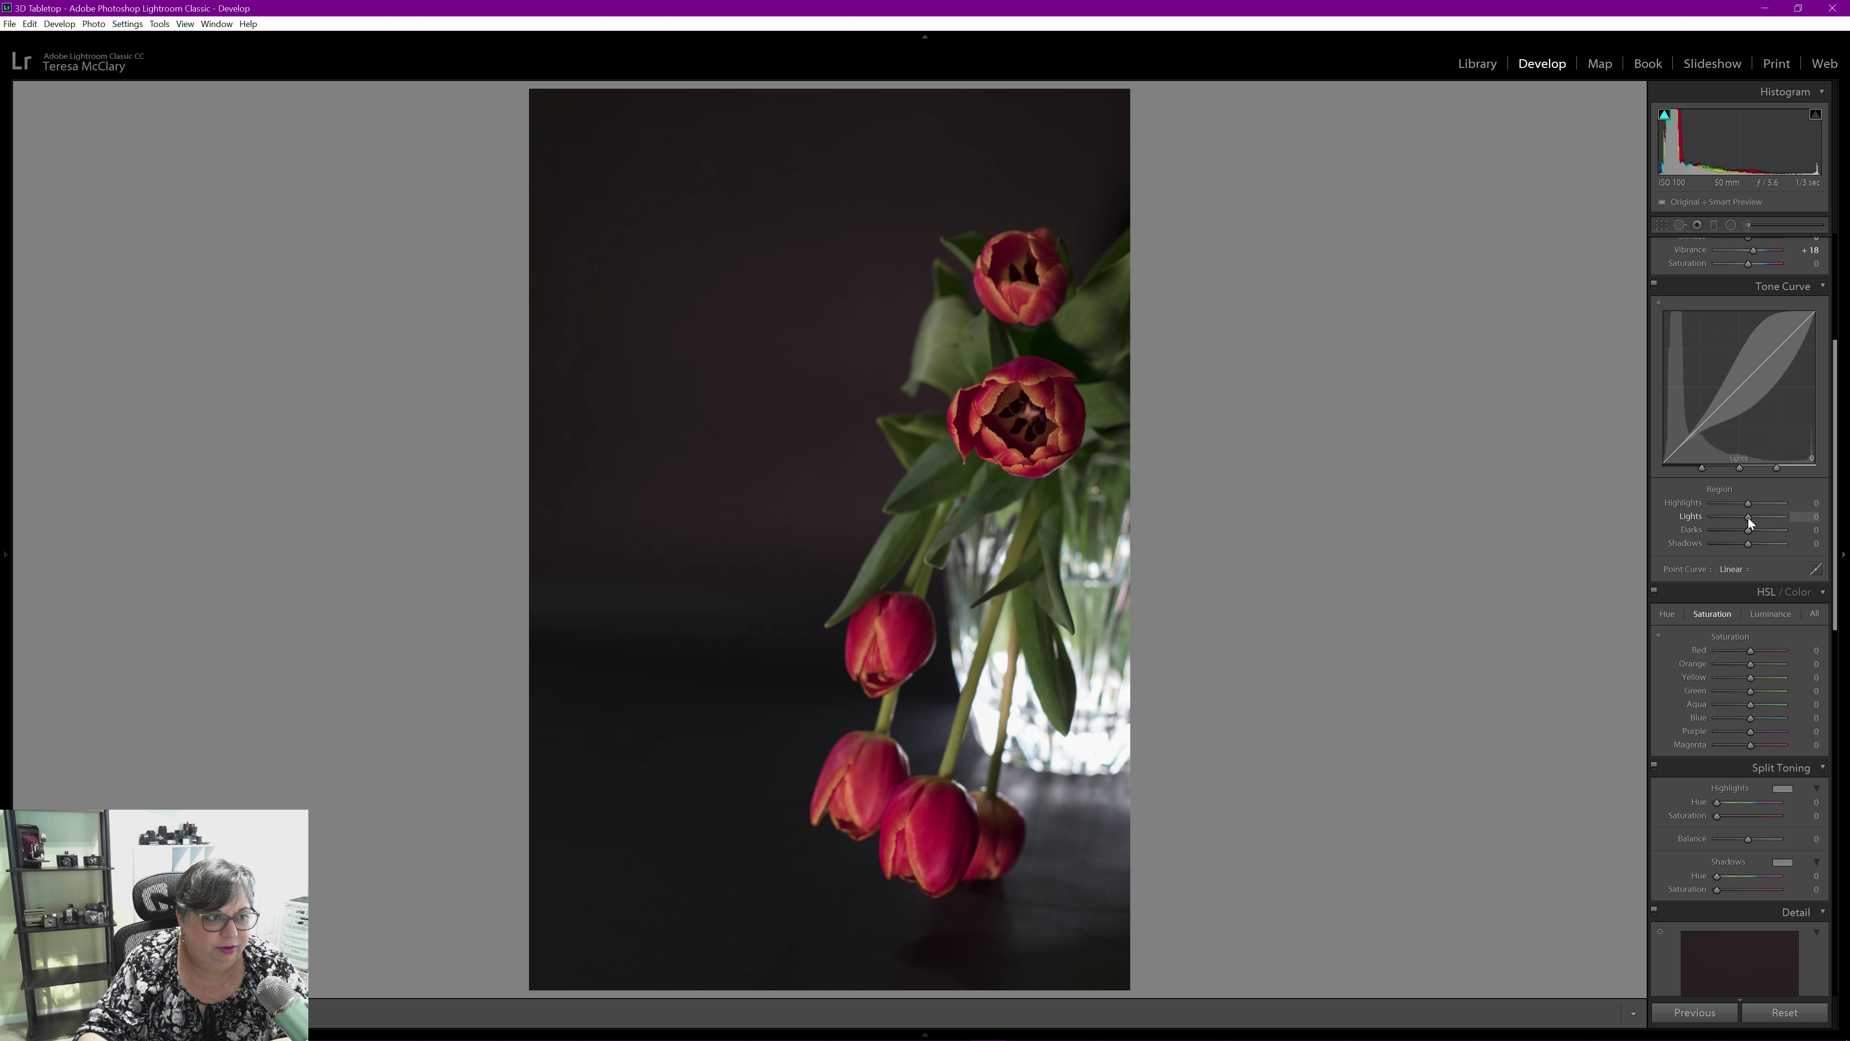
{"action": "mouse_move", "coordinate": [1747, 517]}
{"action": "left_mouse_down"}
{"action": "mouse_move", "coordinate": [1761, 513]}
{"action": "mouse_move", "coordinate": [1747, 539]}
{"action": "left_mouse_up"}
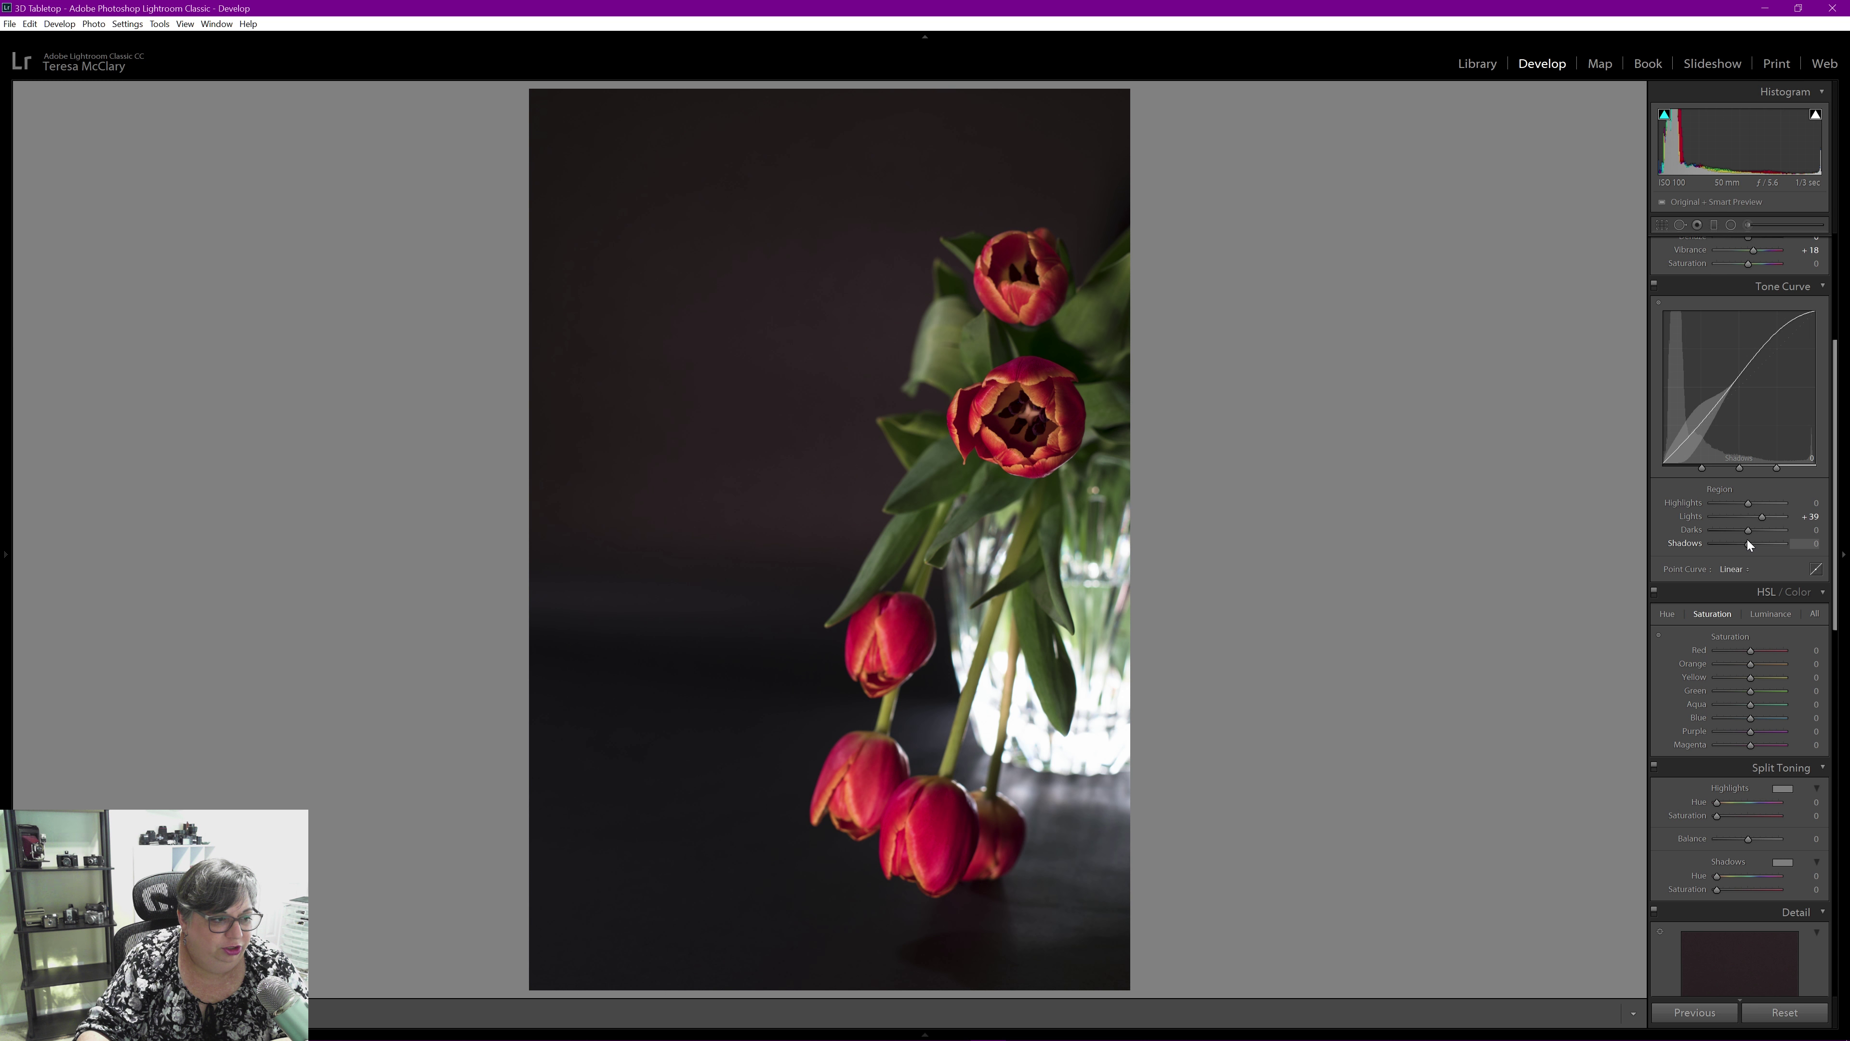
{"action": "left_click_drag", "start_coordinate": [1746, 544], "coordinate": [1762, 516]}
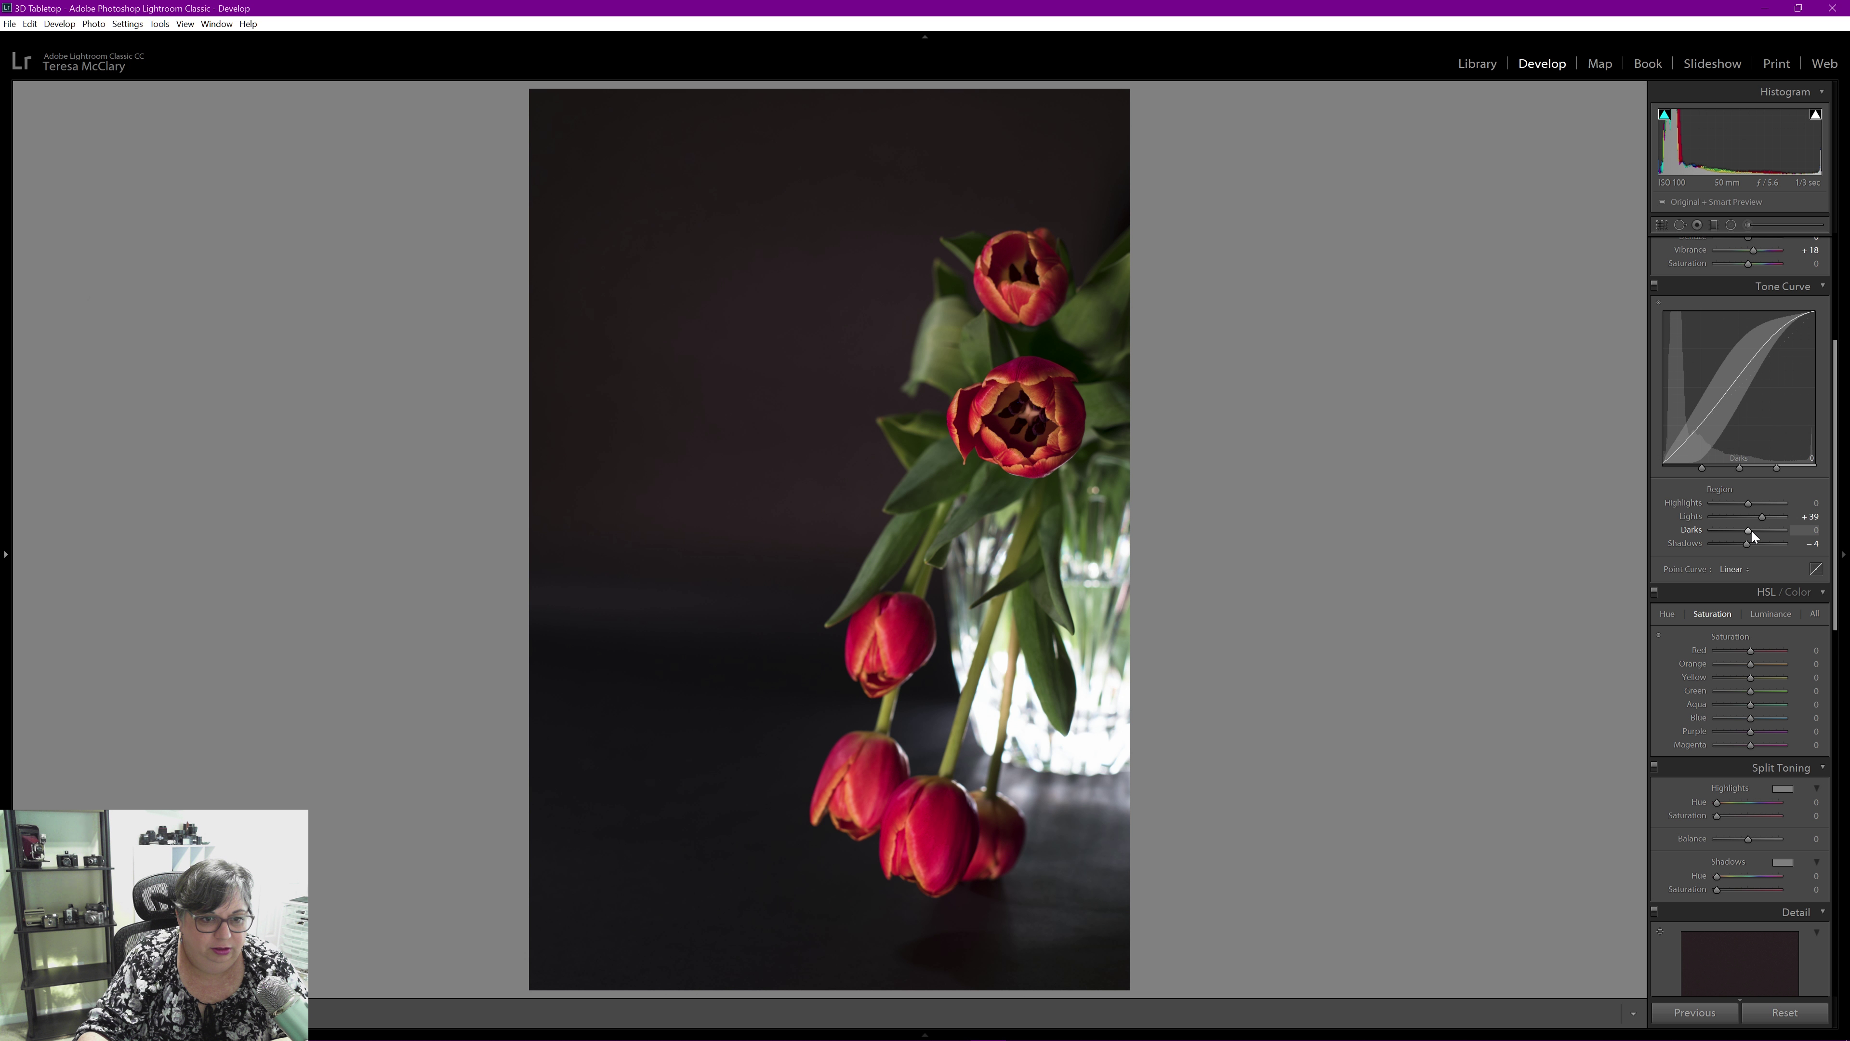
{"action": "left_click_drag", "start_coordinate": [1748, 529], "coordinate": [1750, 529]}
- Adjust Red HSL saturation, then set luminance Red +28, Orange +21, Yellow +22, Green -11
{"action": "scroll", "coordinate": [1814, 561], "scroll_direction": "down", "scroll_amount": 5}
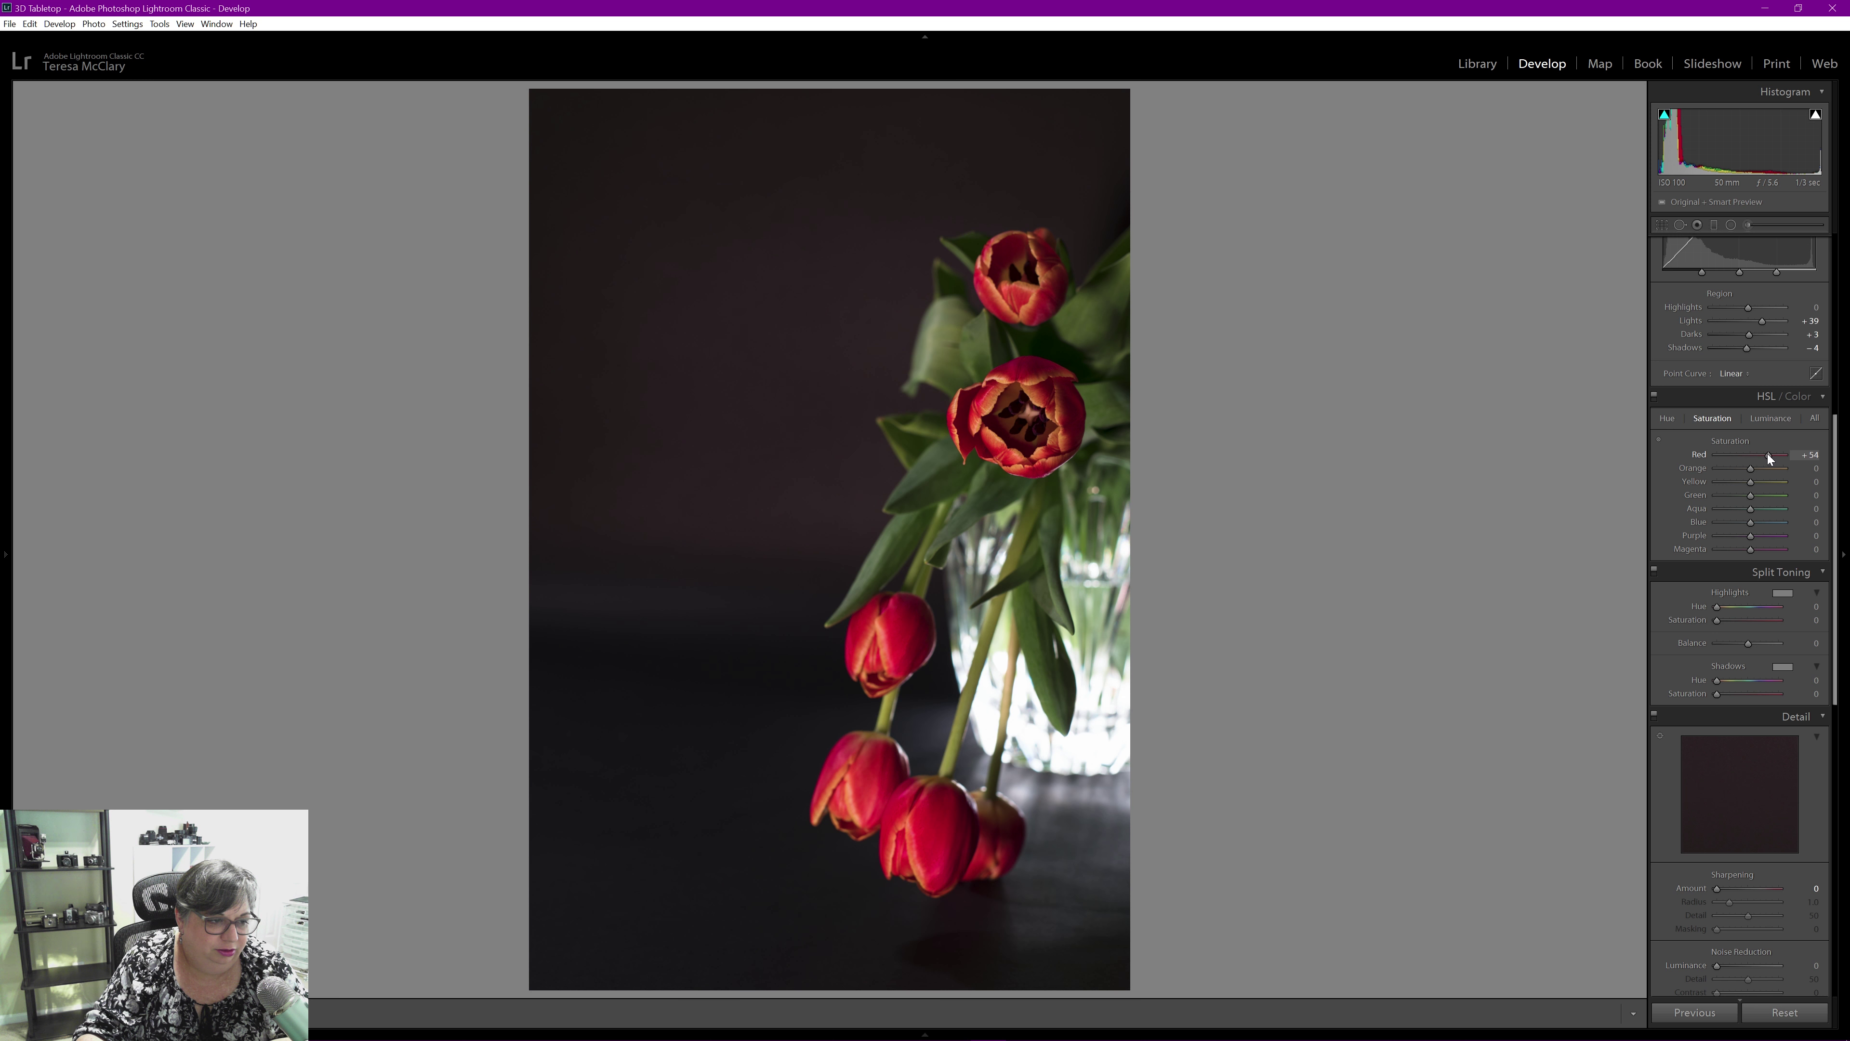
{"action": "left_click_drag", "start_coordinate": [1766, 454], "coordinate": [1755, 454]}
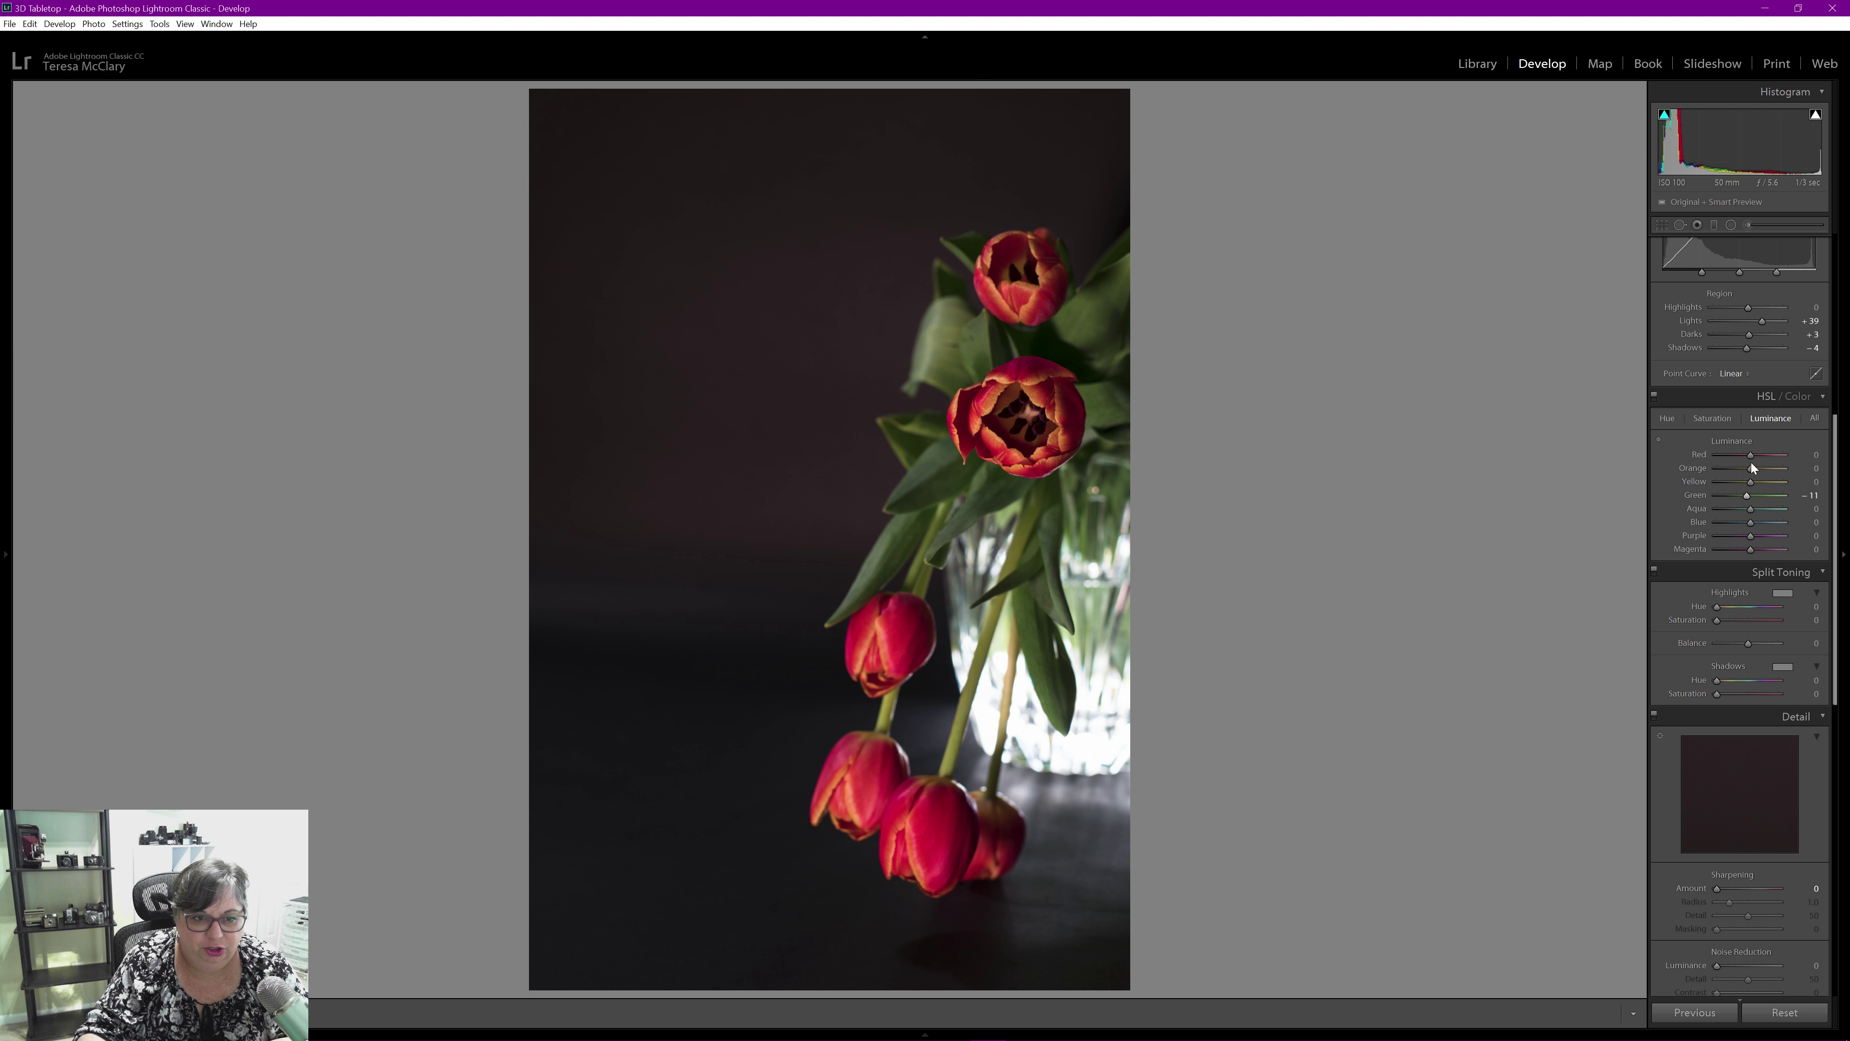
{"action": "mouse_move", "coordinate": [1750, 482]}
{"action": "left_mouse_down"}
{"action": "mouse_move", "coordinate": [1777, 484]}
{"action": "mouse_move", "coordinate": [1753, 483]}
{"action": "left_mouse_up"}
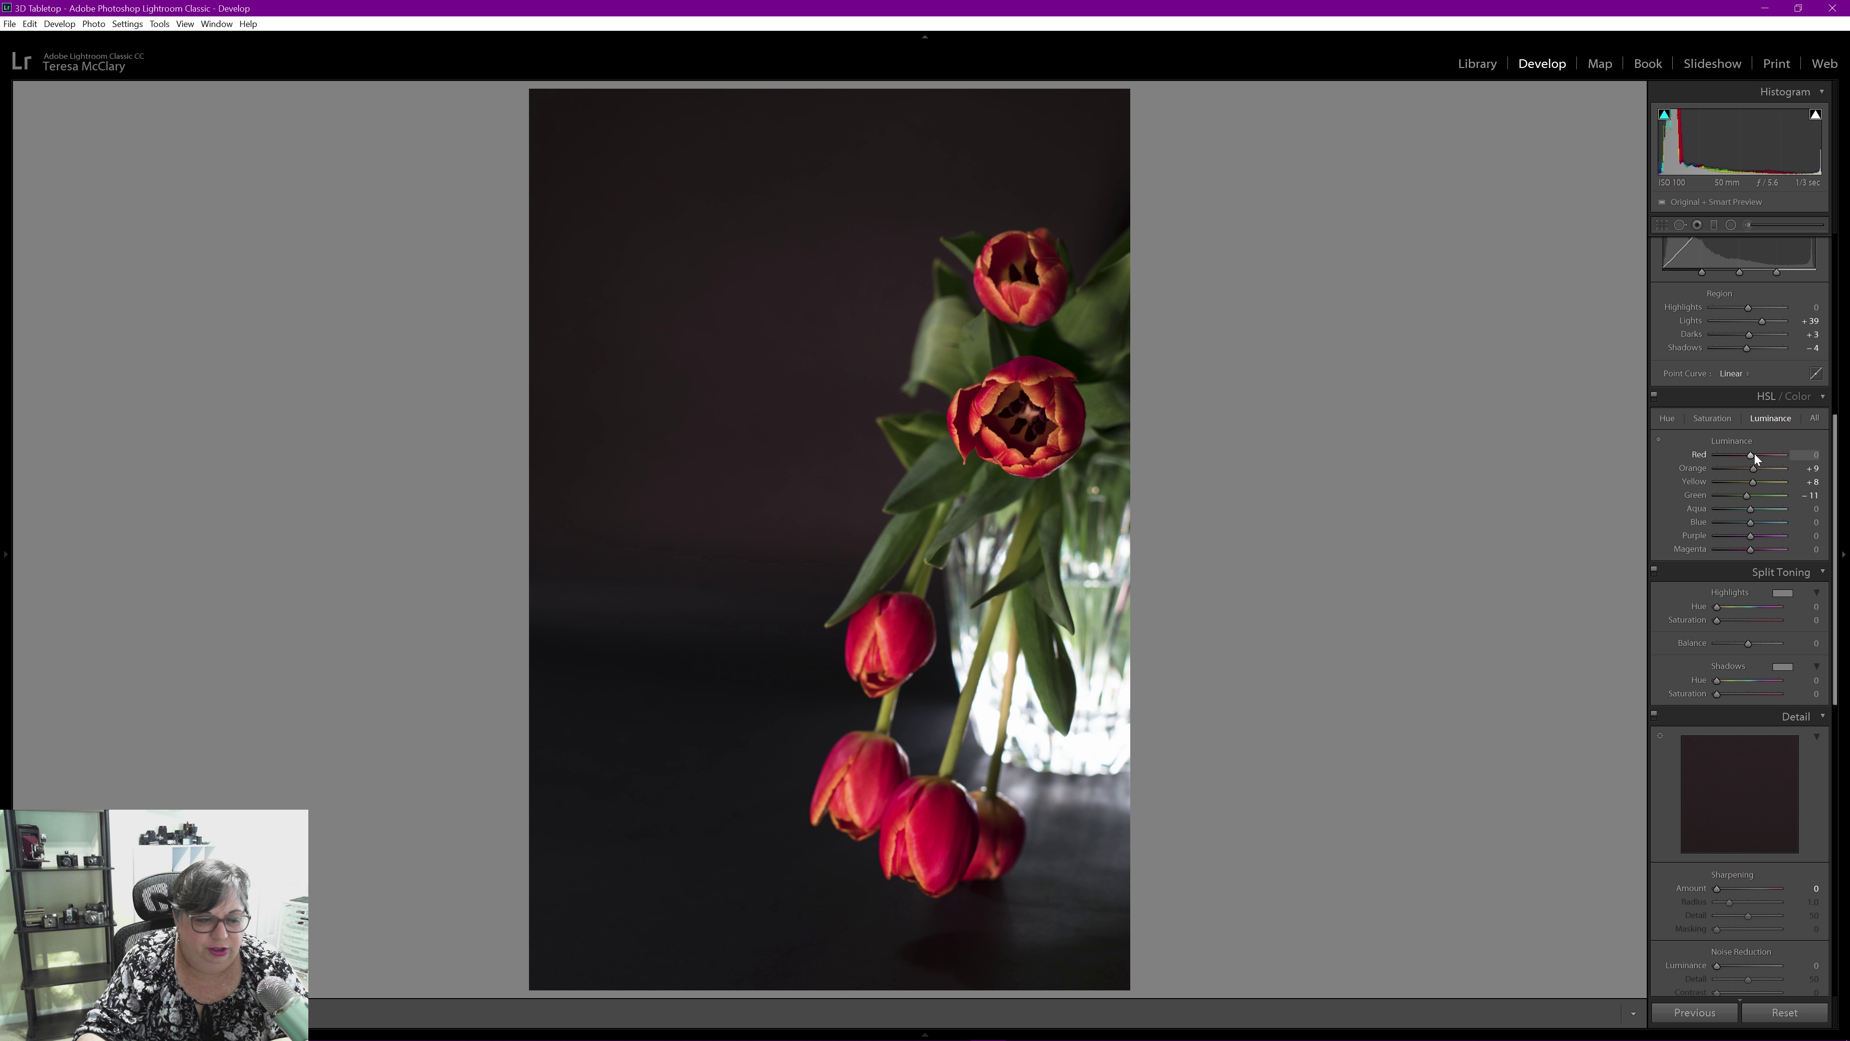
{"action": "left_click_drag", "start_coordinate": [1765, 452], "coordinate": [1762, 455]}
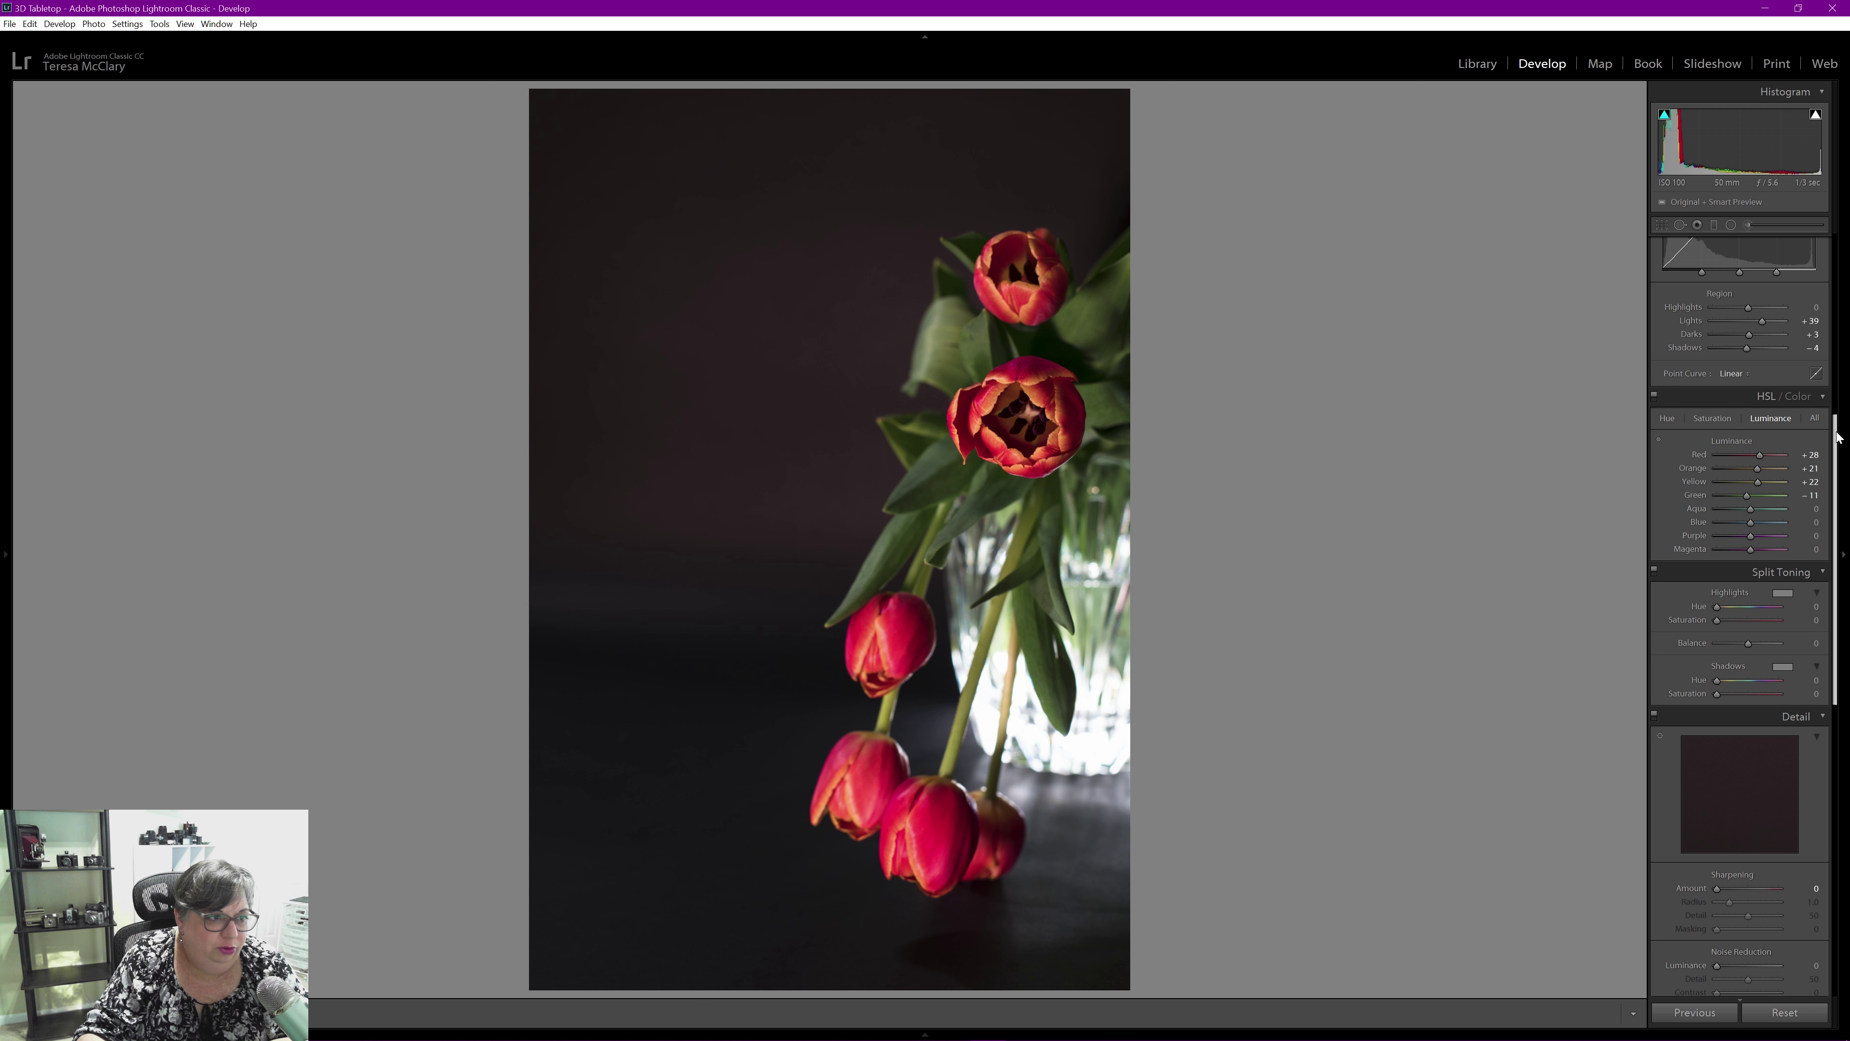
{"action": "left_click_drag", "start_coordinate": [1826, 438], "coordinate": [1819, 596]}
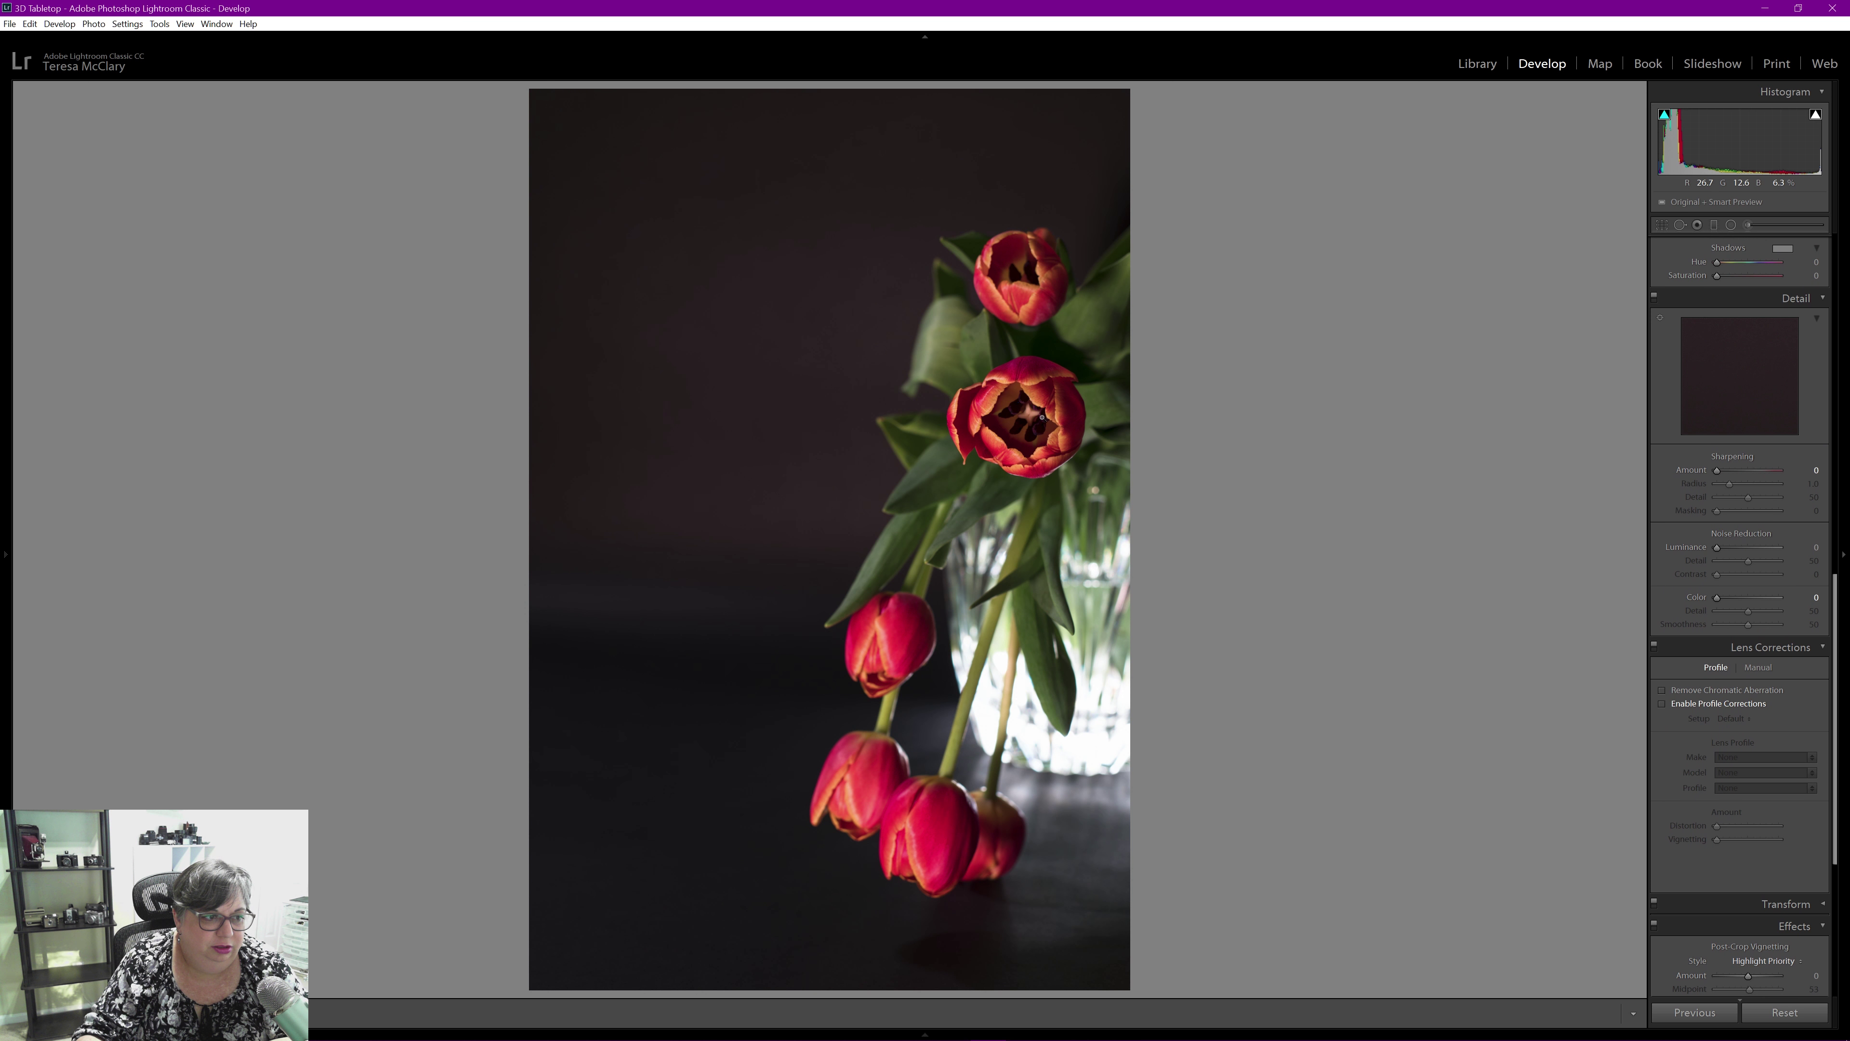
- Turn off the shadow clipping warning and view the open tulip at 1:1
{"action": "left_click", "coordinate": [1036, 416]}
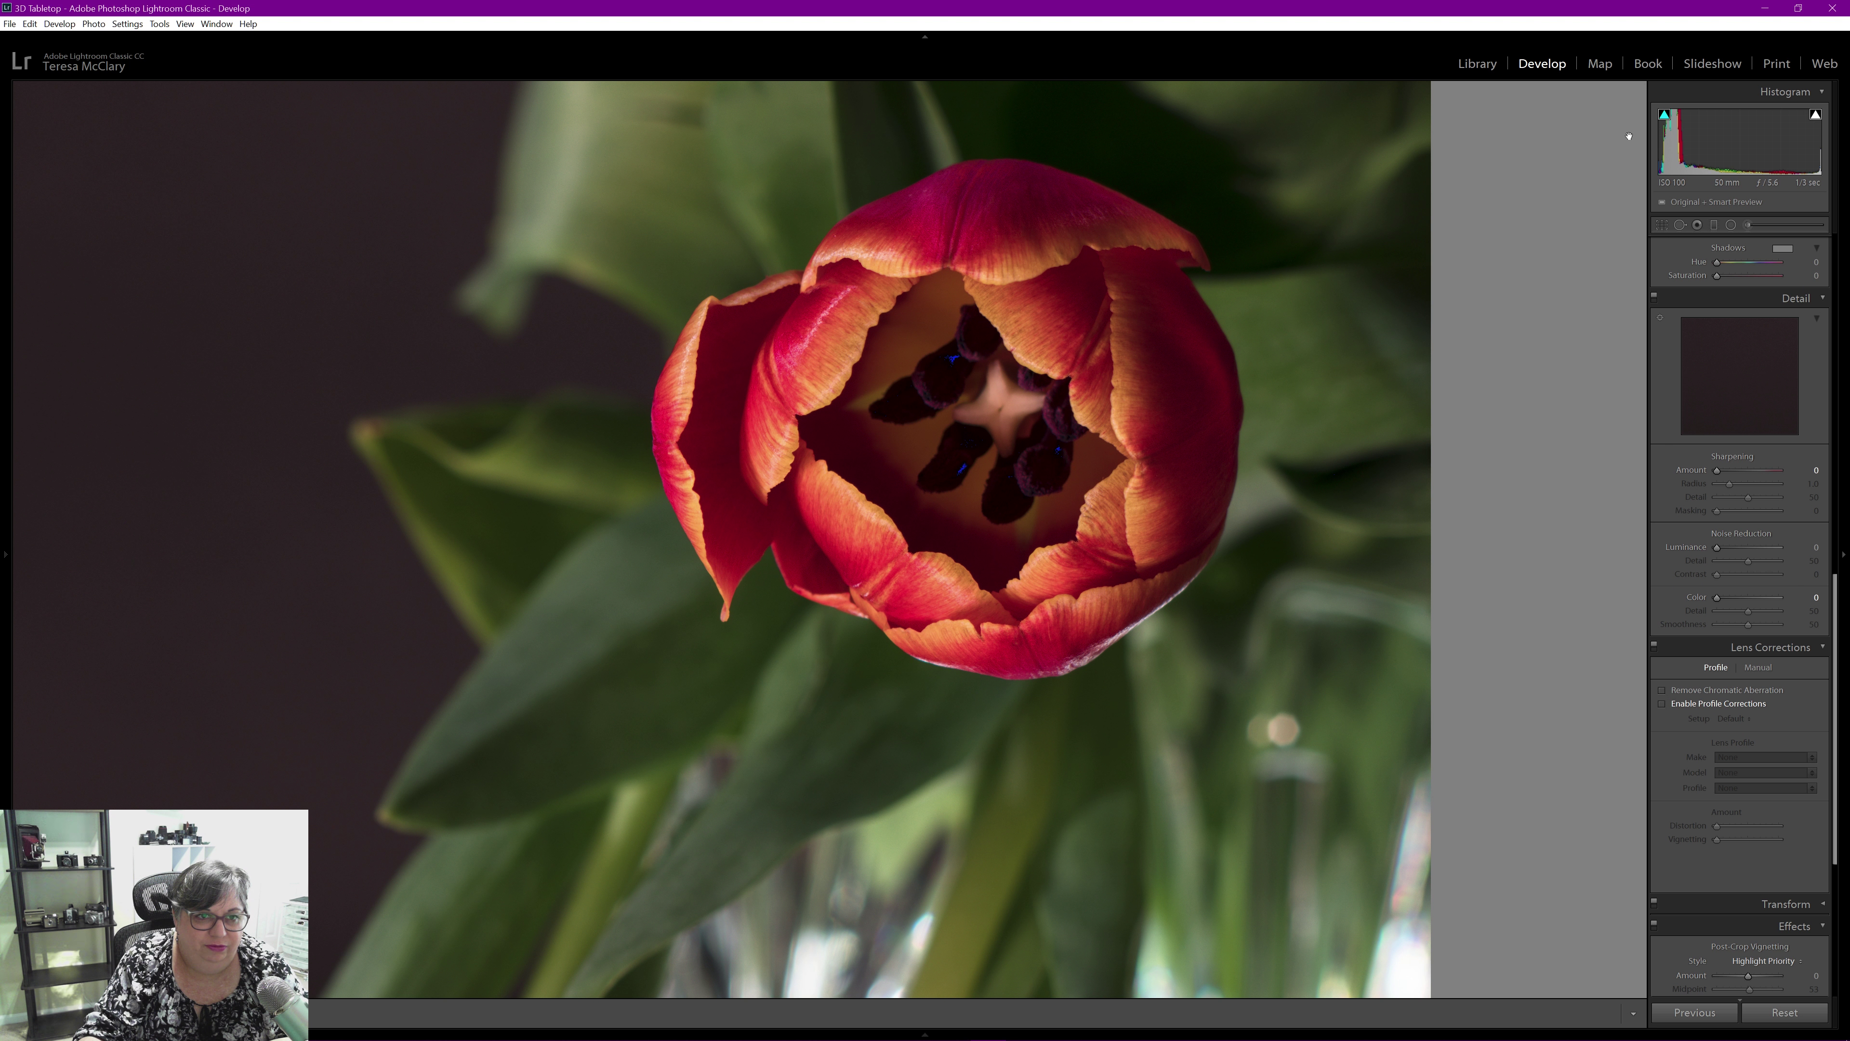
{"action": "left_click", "coordinate": [1665, 117]}
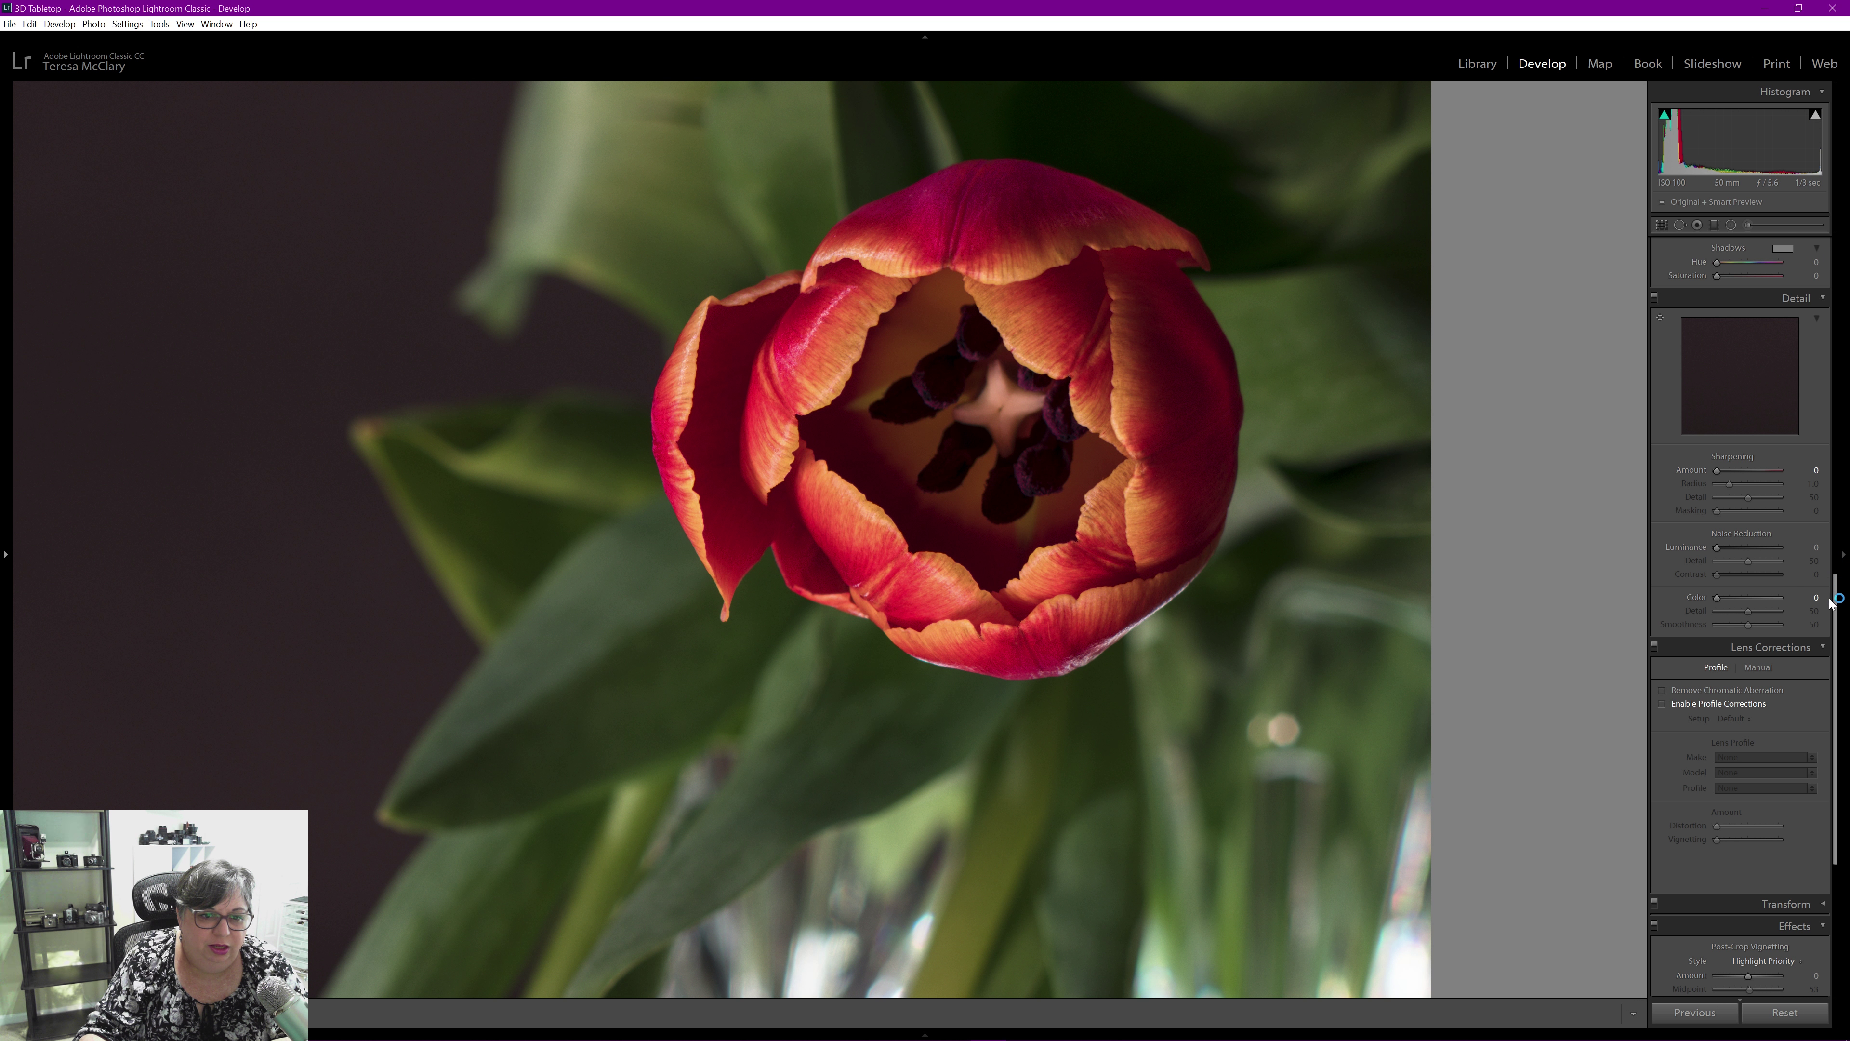
{"action": "left_click_drag", "start_coordinate": [1831, 599], "coordinate": [1833, 671]}
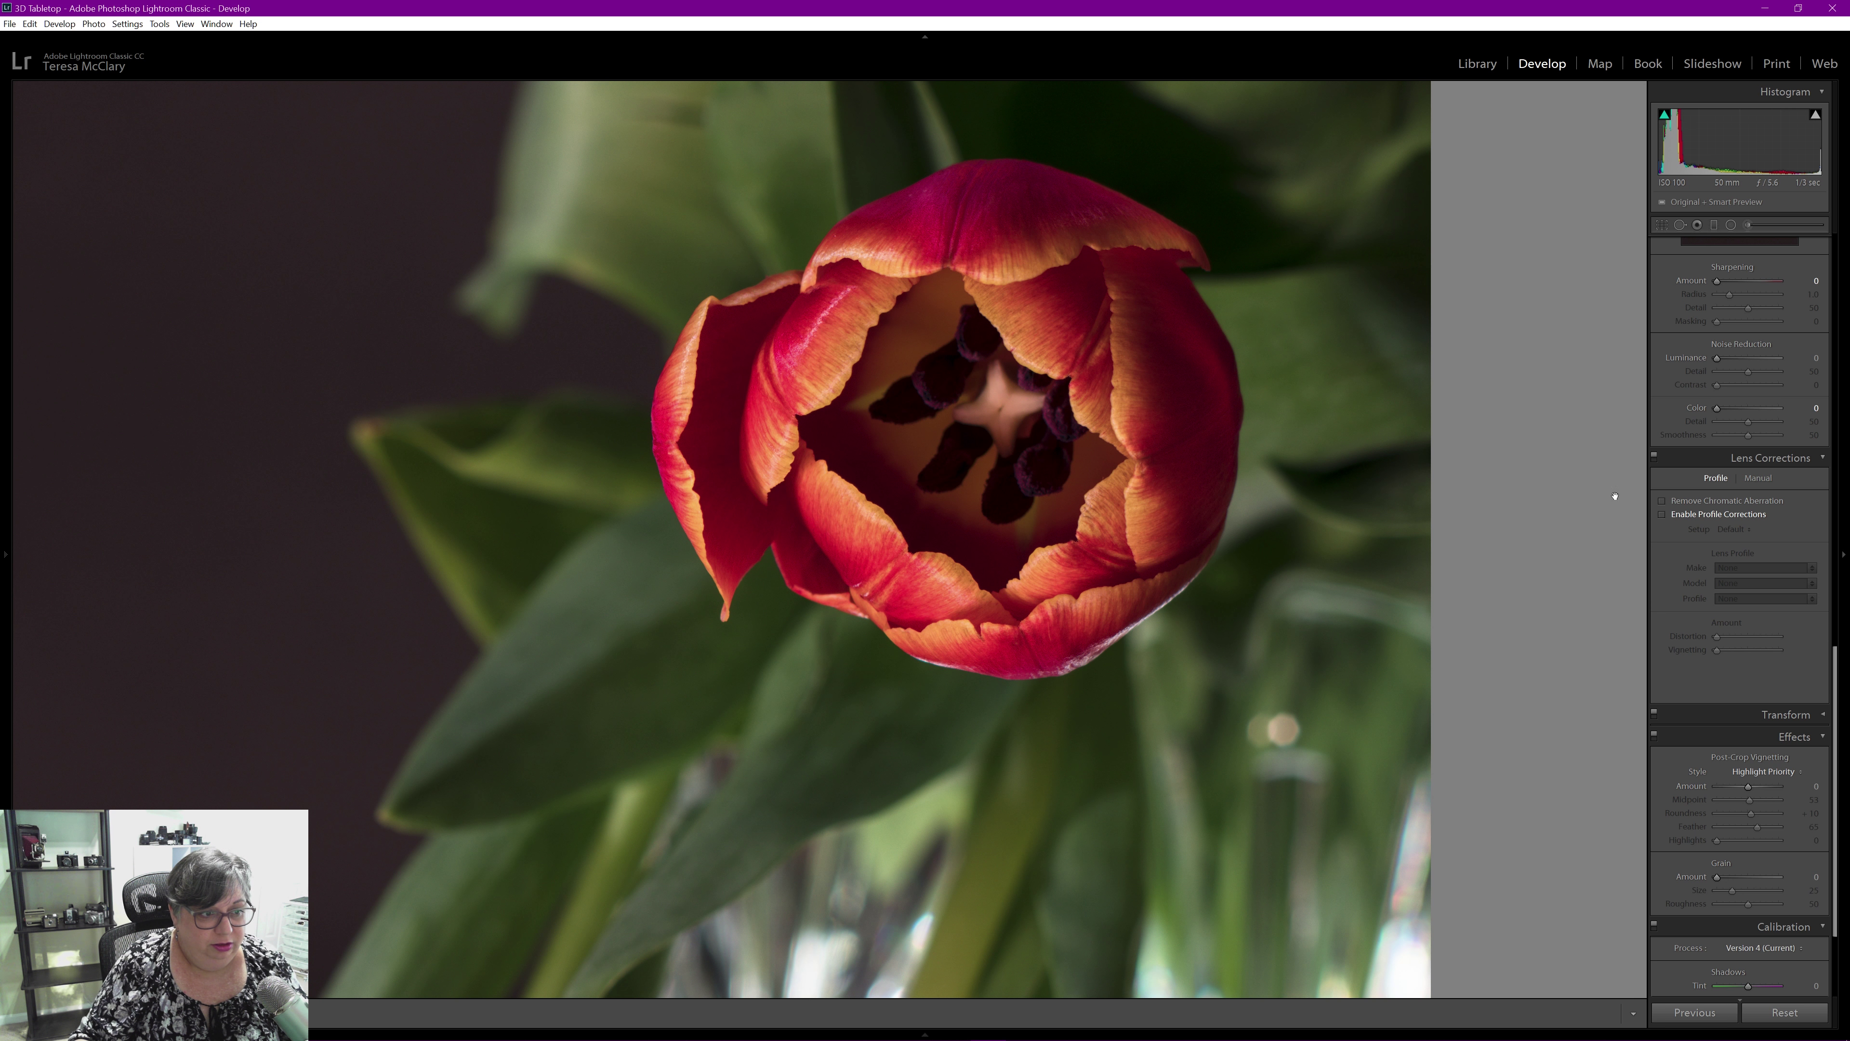
{"action": "left_click_drag", "start_coordinate": [1835, 691], "coordinate": [1832, 275]}
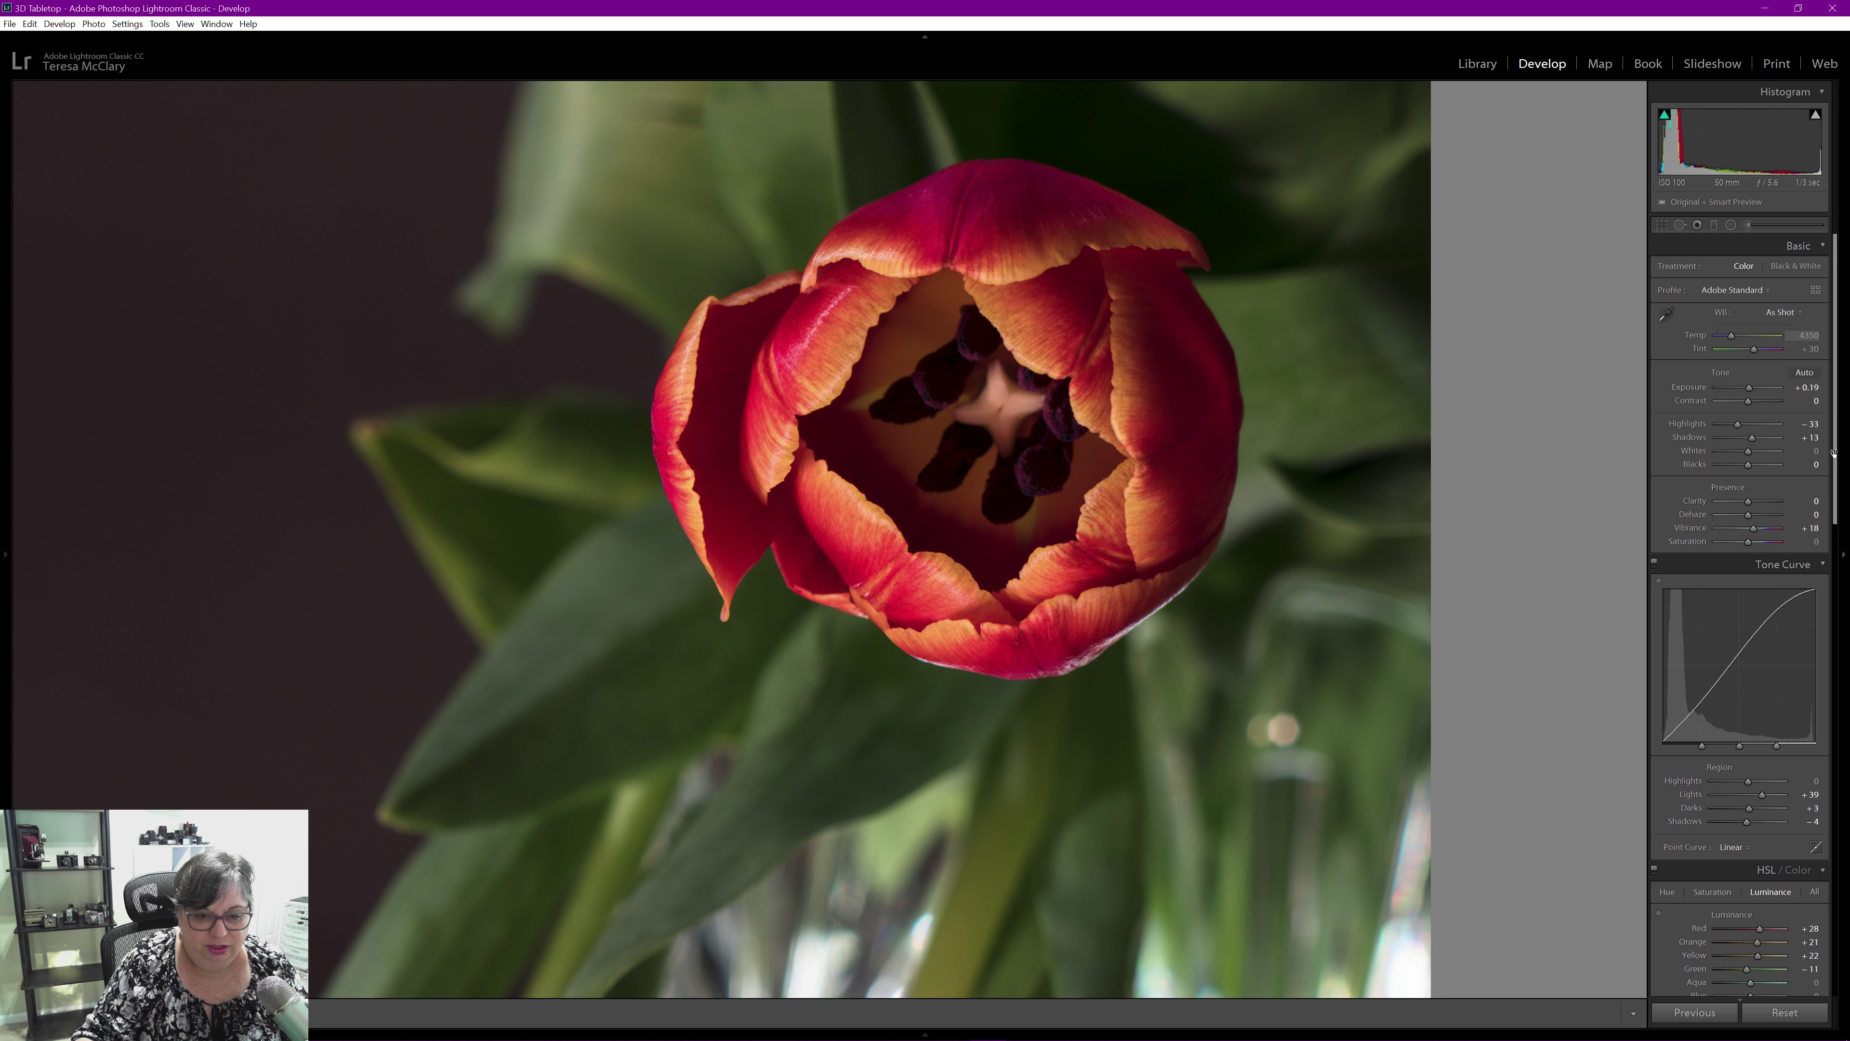
{"action": "left_click", "coordinate": [1084, 386]}
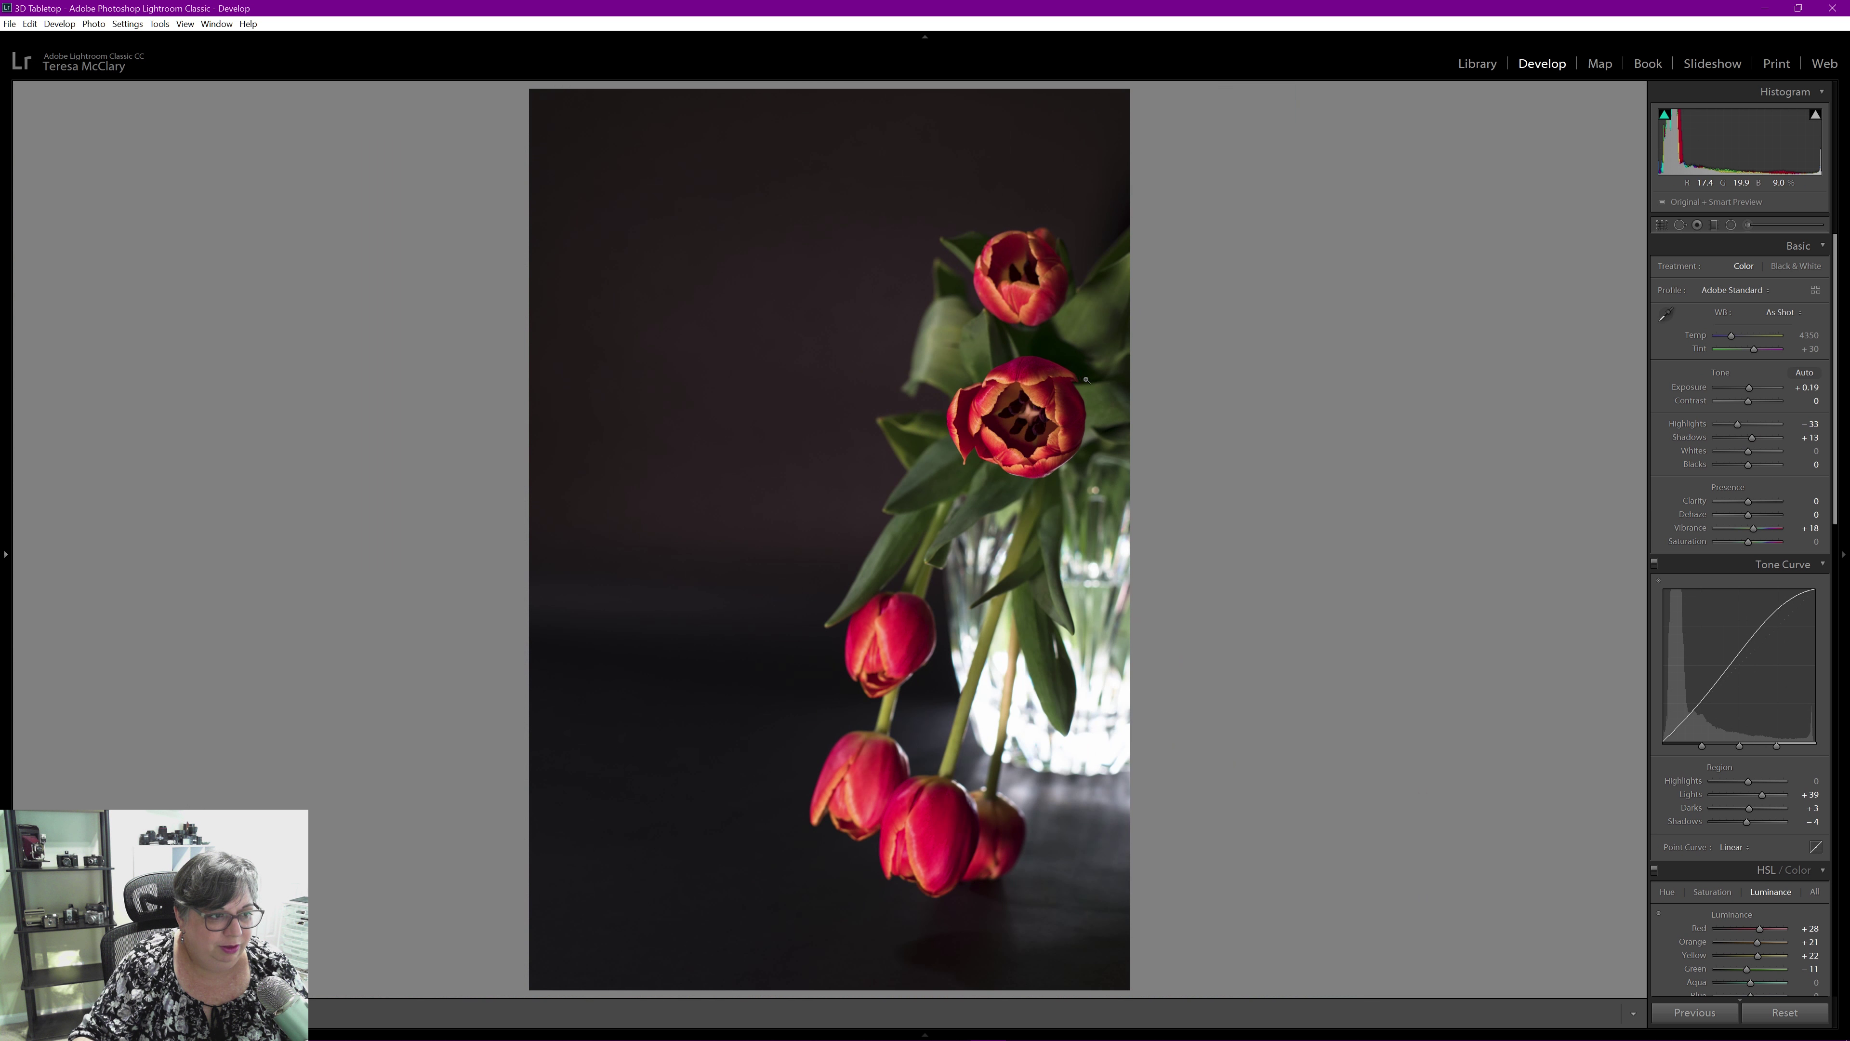
{"action": "left_click", "coordinate": [1030, 416]}
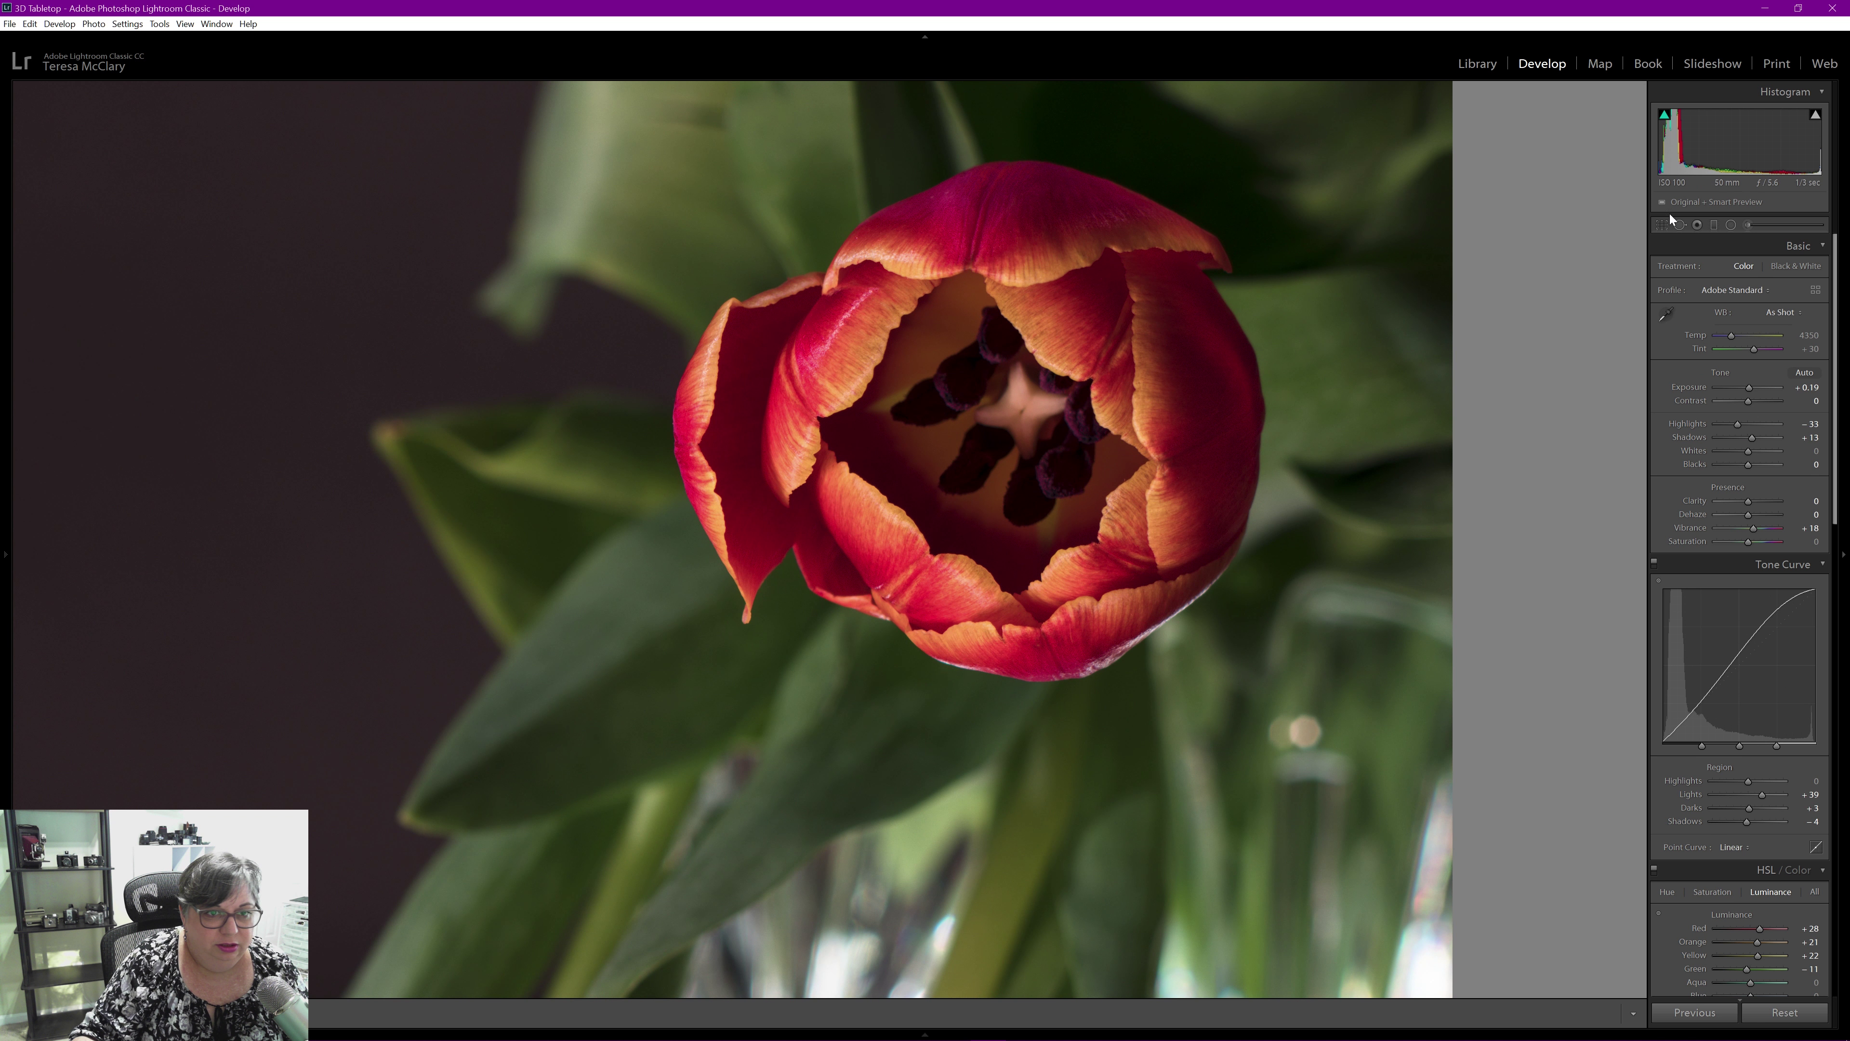
- Draw a radial filter over the open tulip, recentre and widen it, and invert the mask
{"action": "left_click", "coordinate": [1730, 225]}
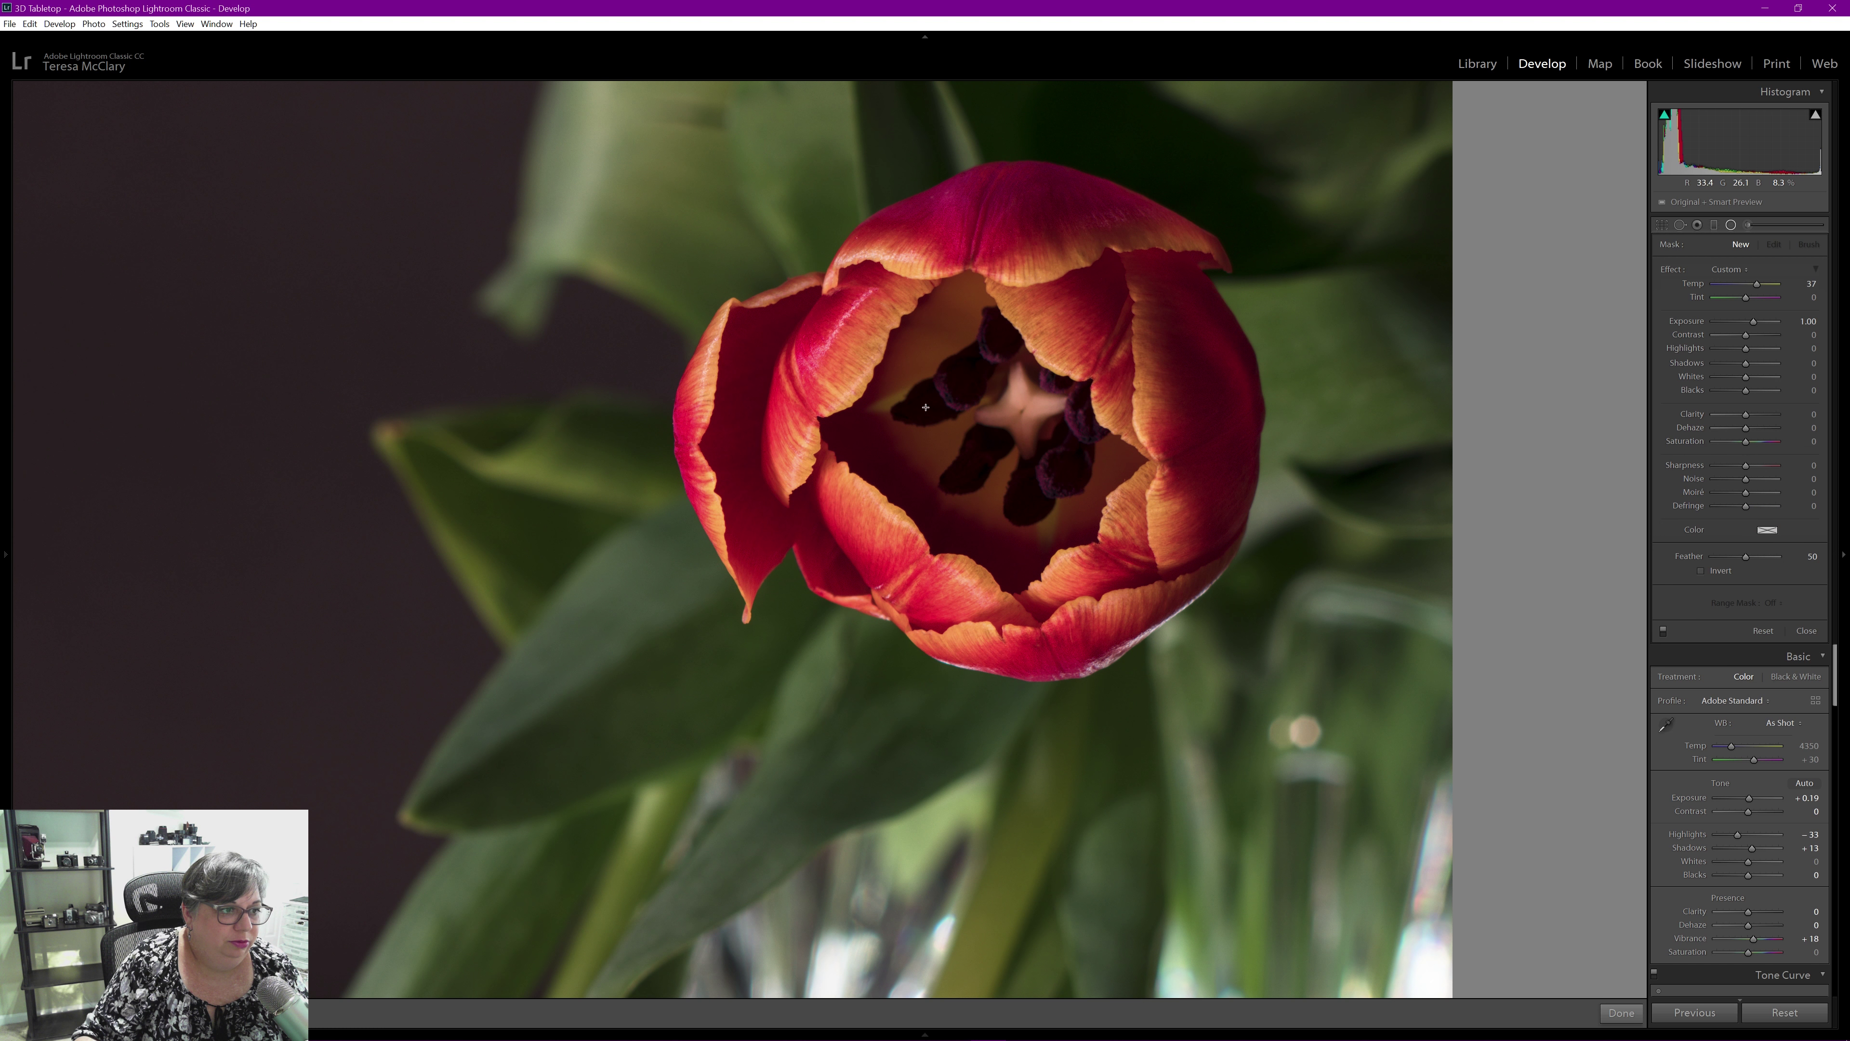
{"action": "left_click_drag", "start_coordinate": [972, 401], "coordinate": [1226, 659]}
{"action": "left_click_drag", "start_coordinate": [1079, 389], "coordinate": [1112, 415]}
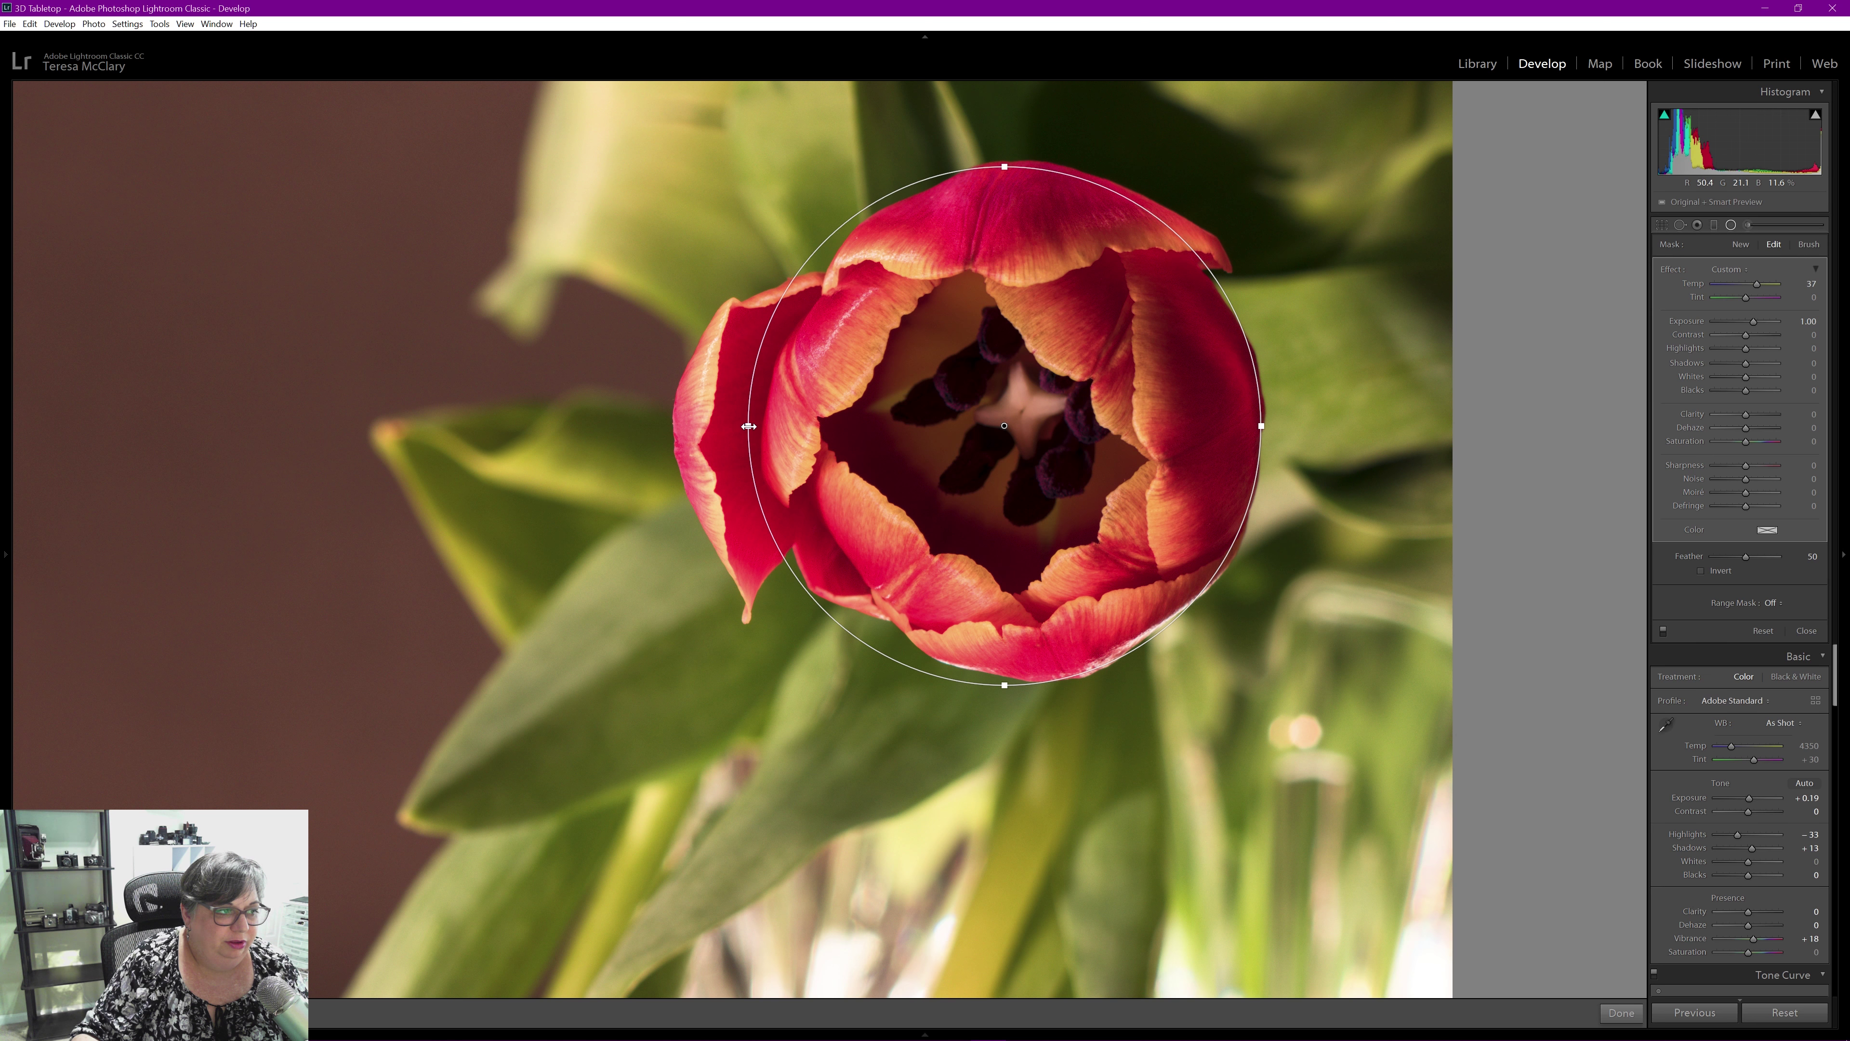
{"action": "left_click_drag", "start_coordinate": [748, 427], "coordinate": [728, 429]}
{"action": "left_click", "coordinate": [1700, 570]}
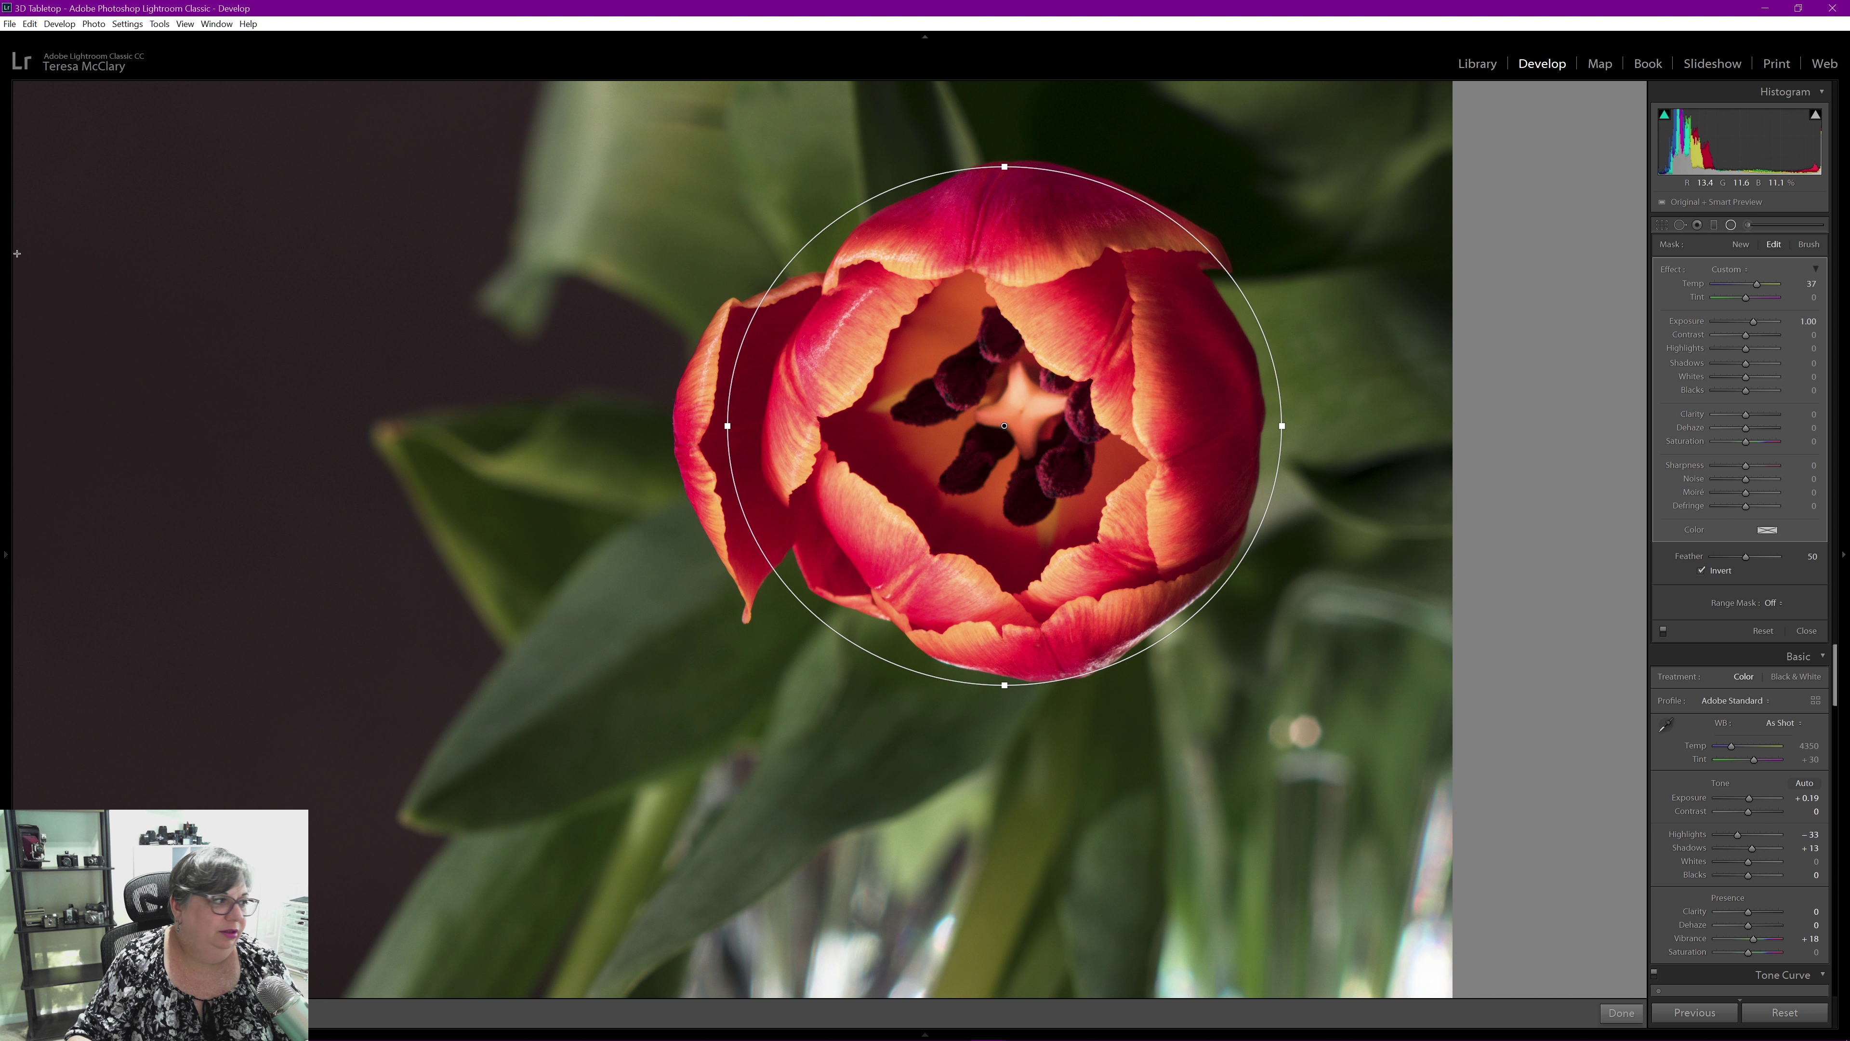
{"action": "mouse_move", "coordinate": [3, 270]}
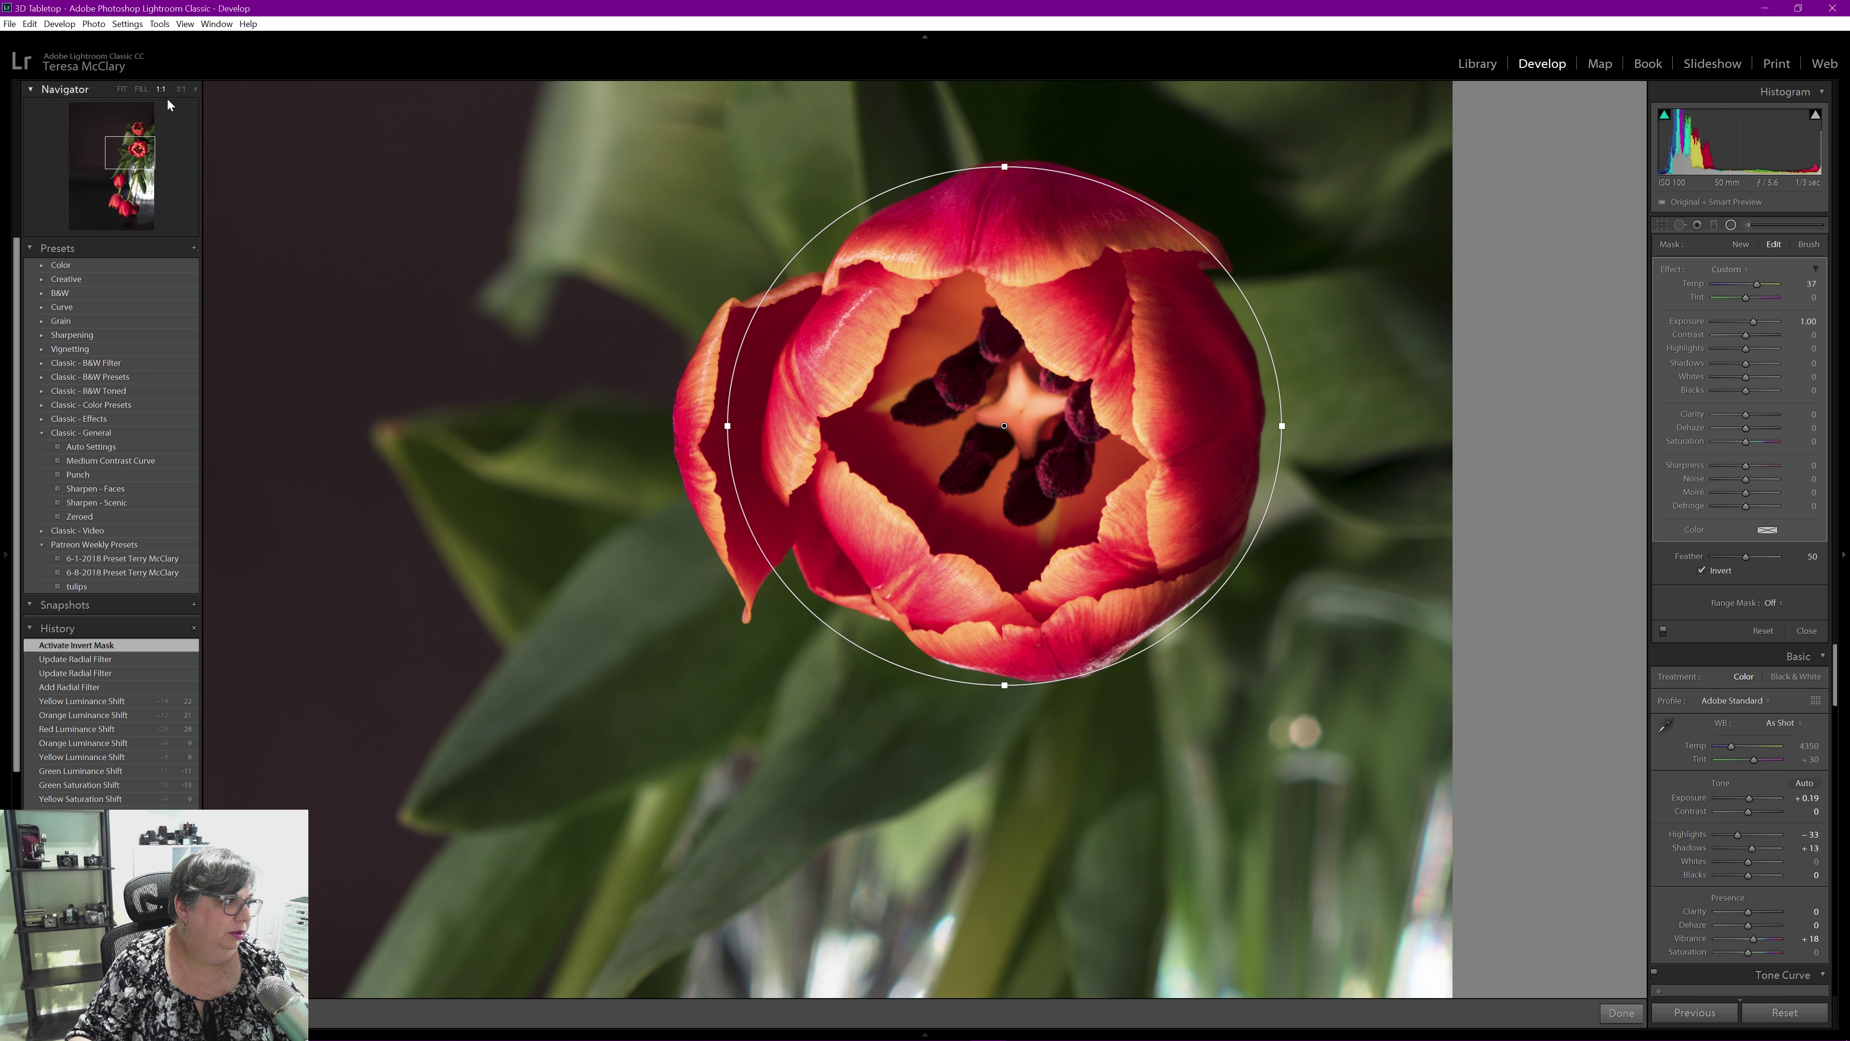
- Fit the photo in view and set the radial filter's Exposure to 0
{"action": "left_click", "coordinate": [122, 88]}
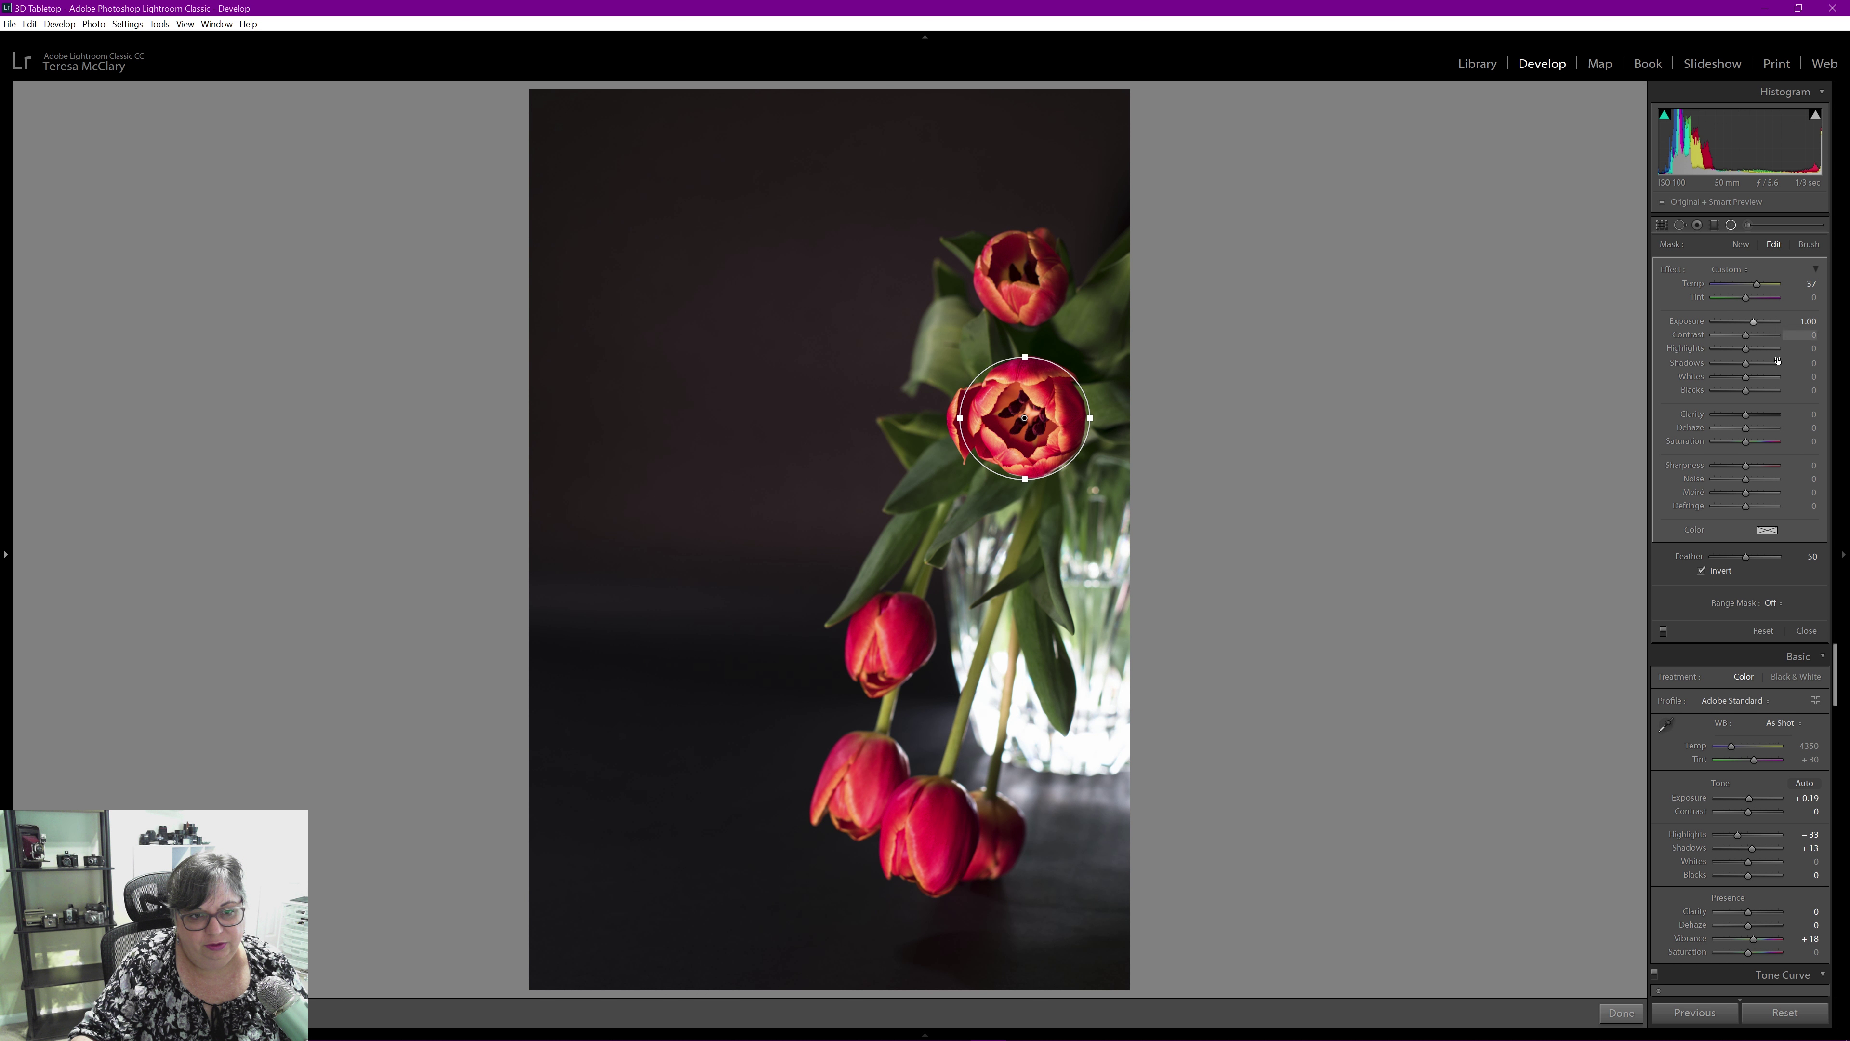
{"action": "left_click_drag", "start_coordinate": [1748, 367], "coordinate": [1748, 367]}
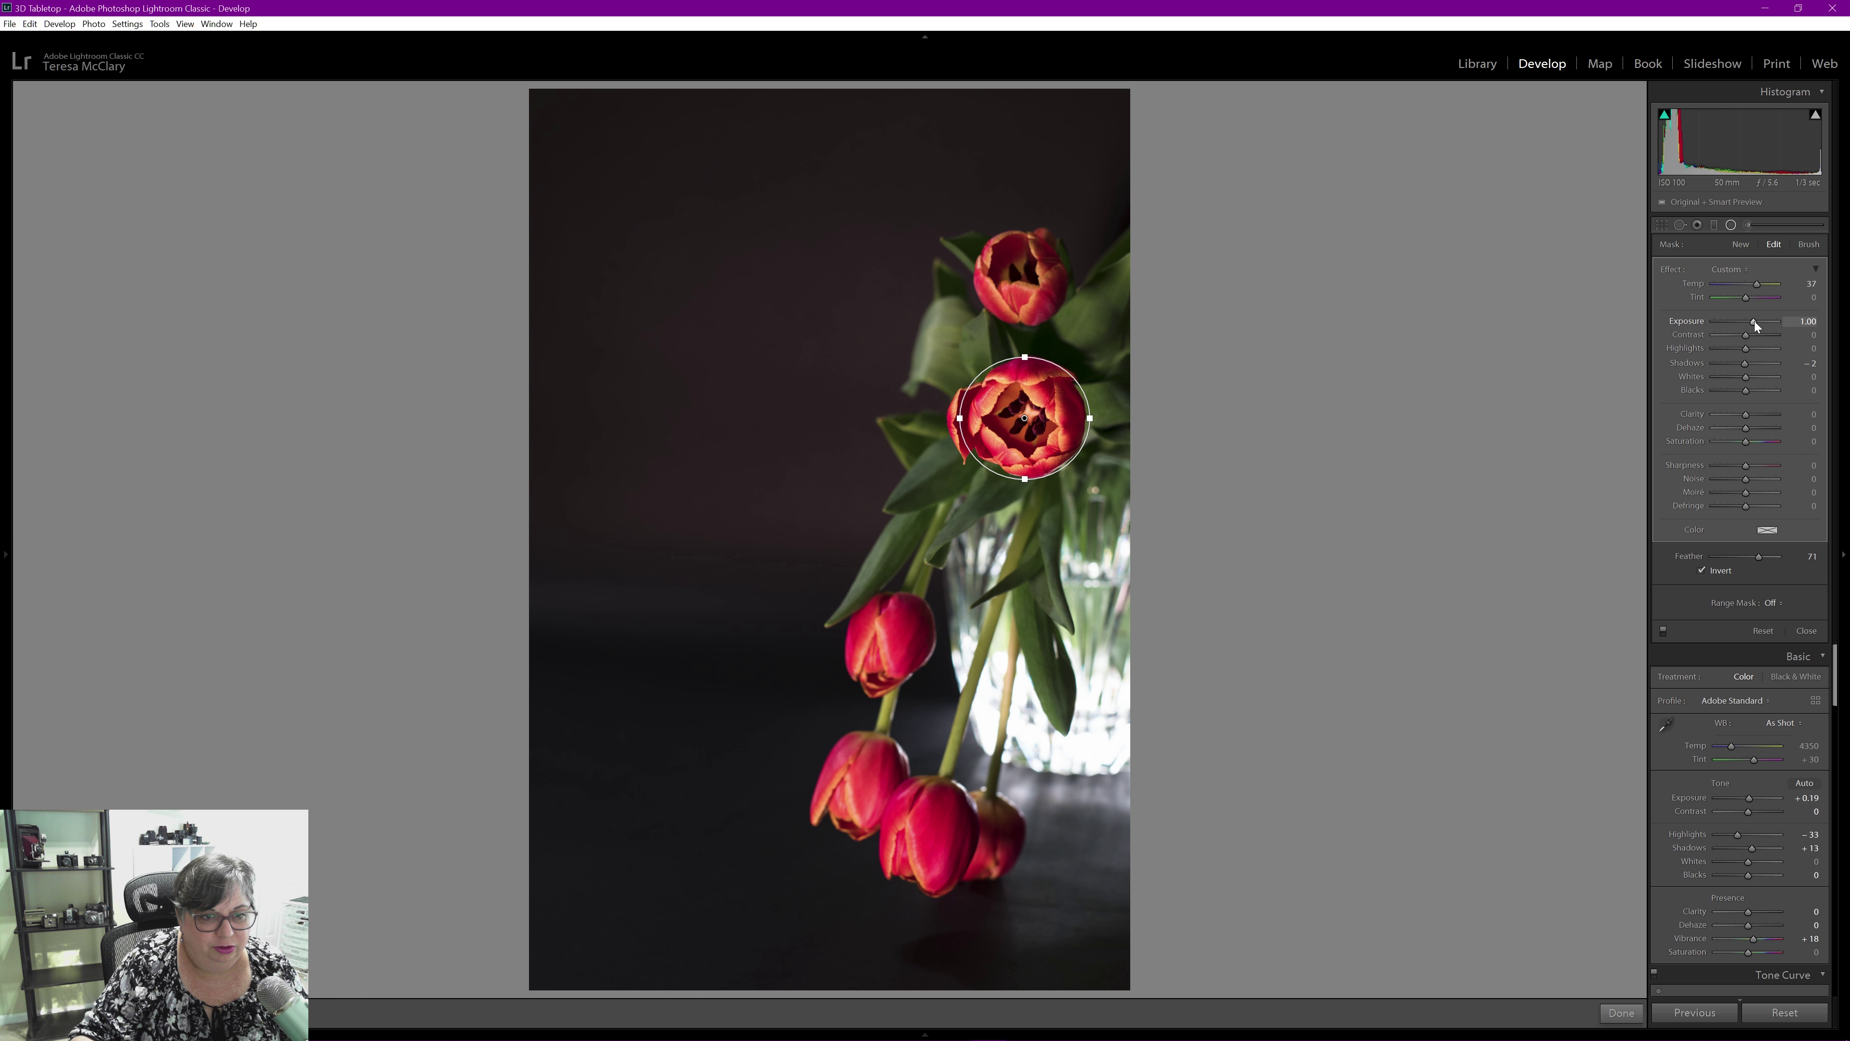
{"action": "left_click", "coordinate": [1807, 321]}
{"action": "type", "text": ".5"}
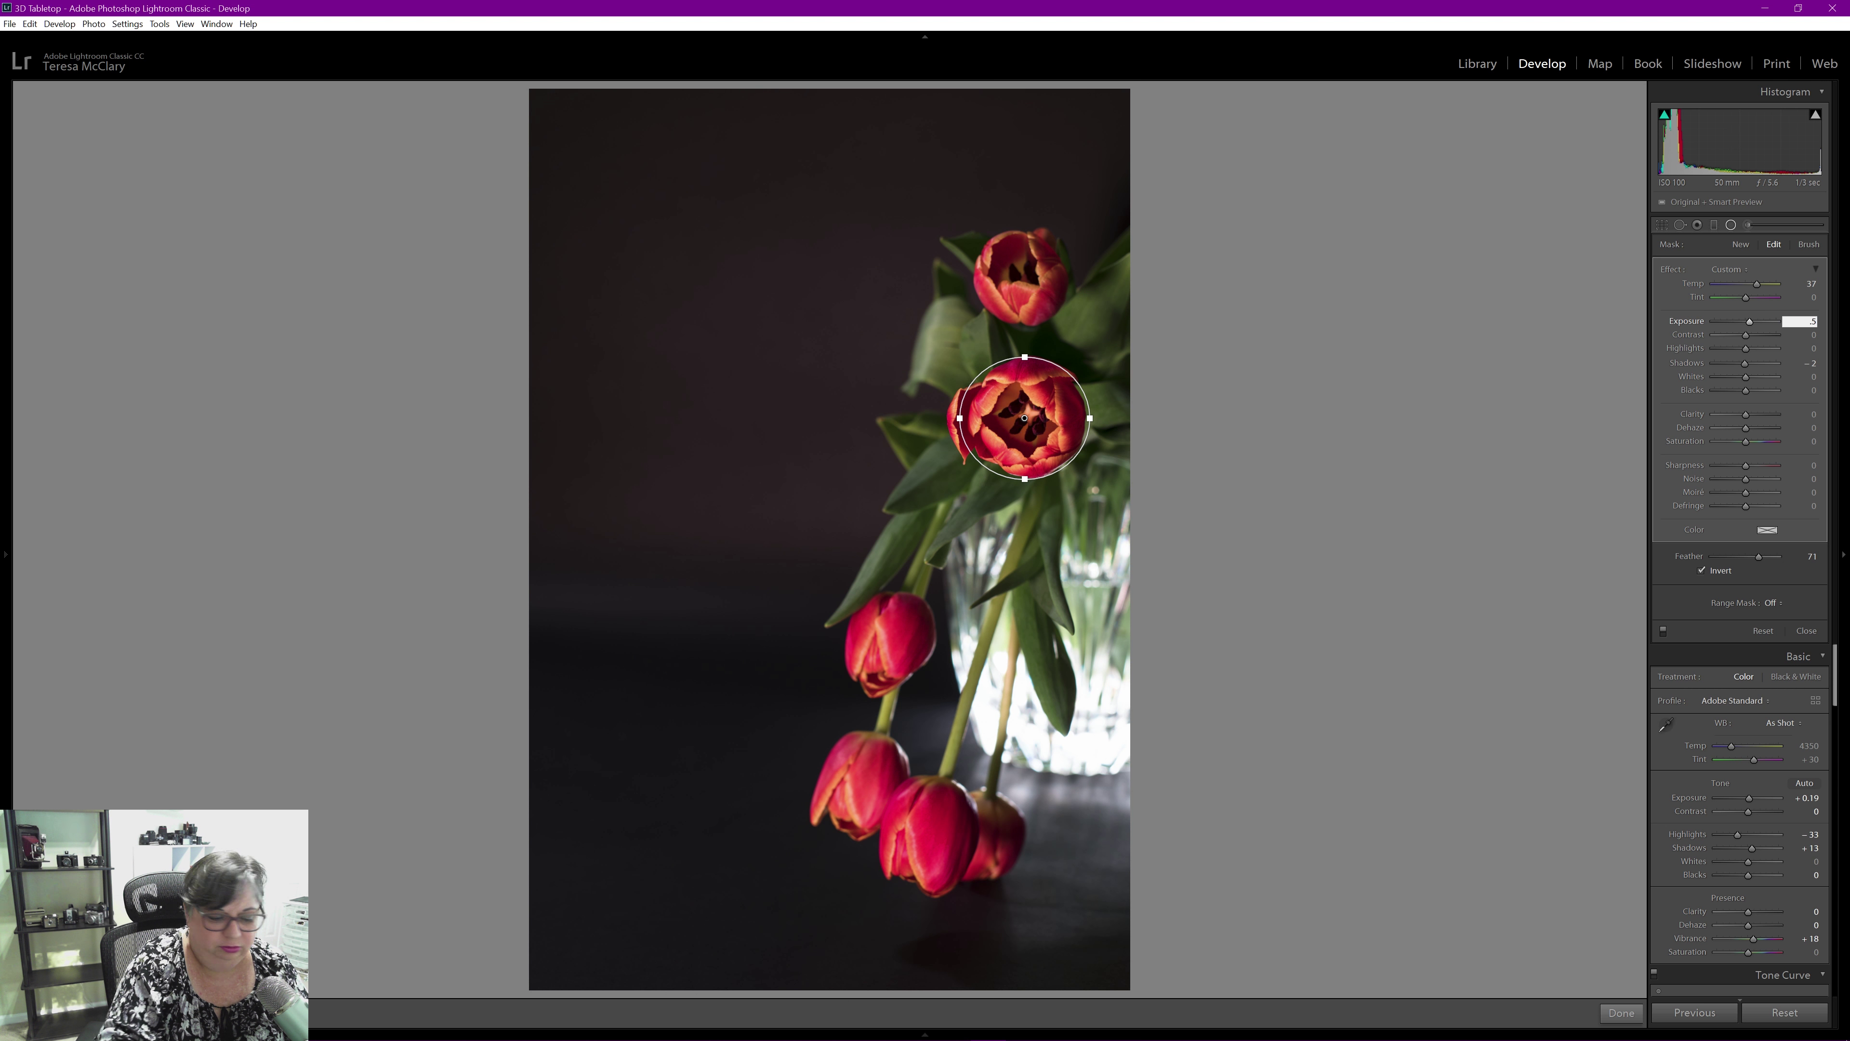
{"action": "key", "text": "Tab"}
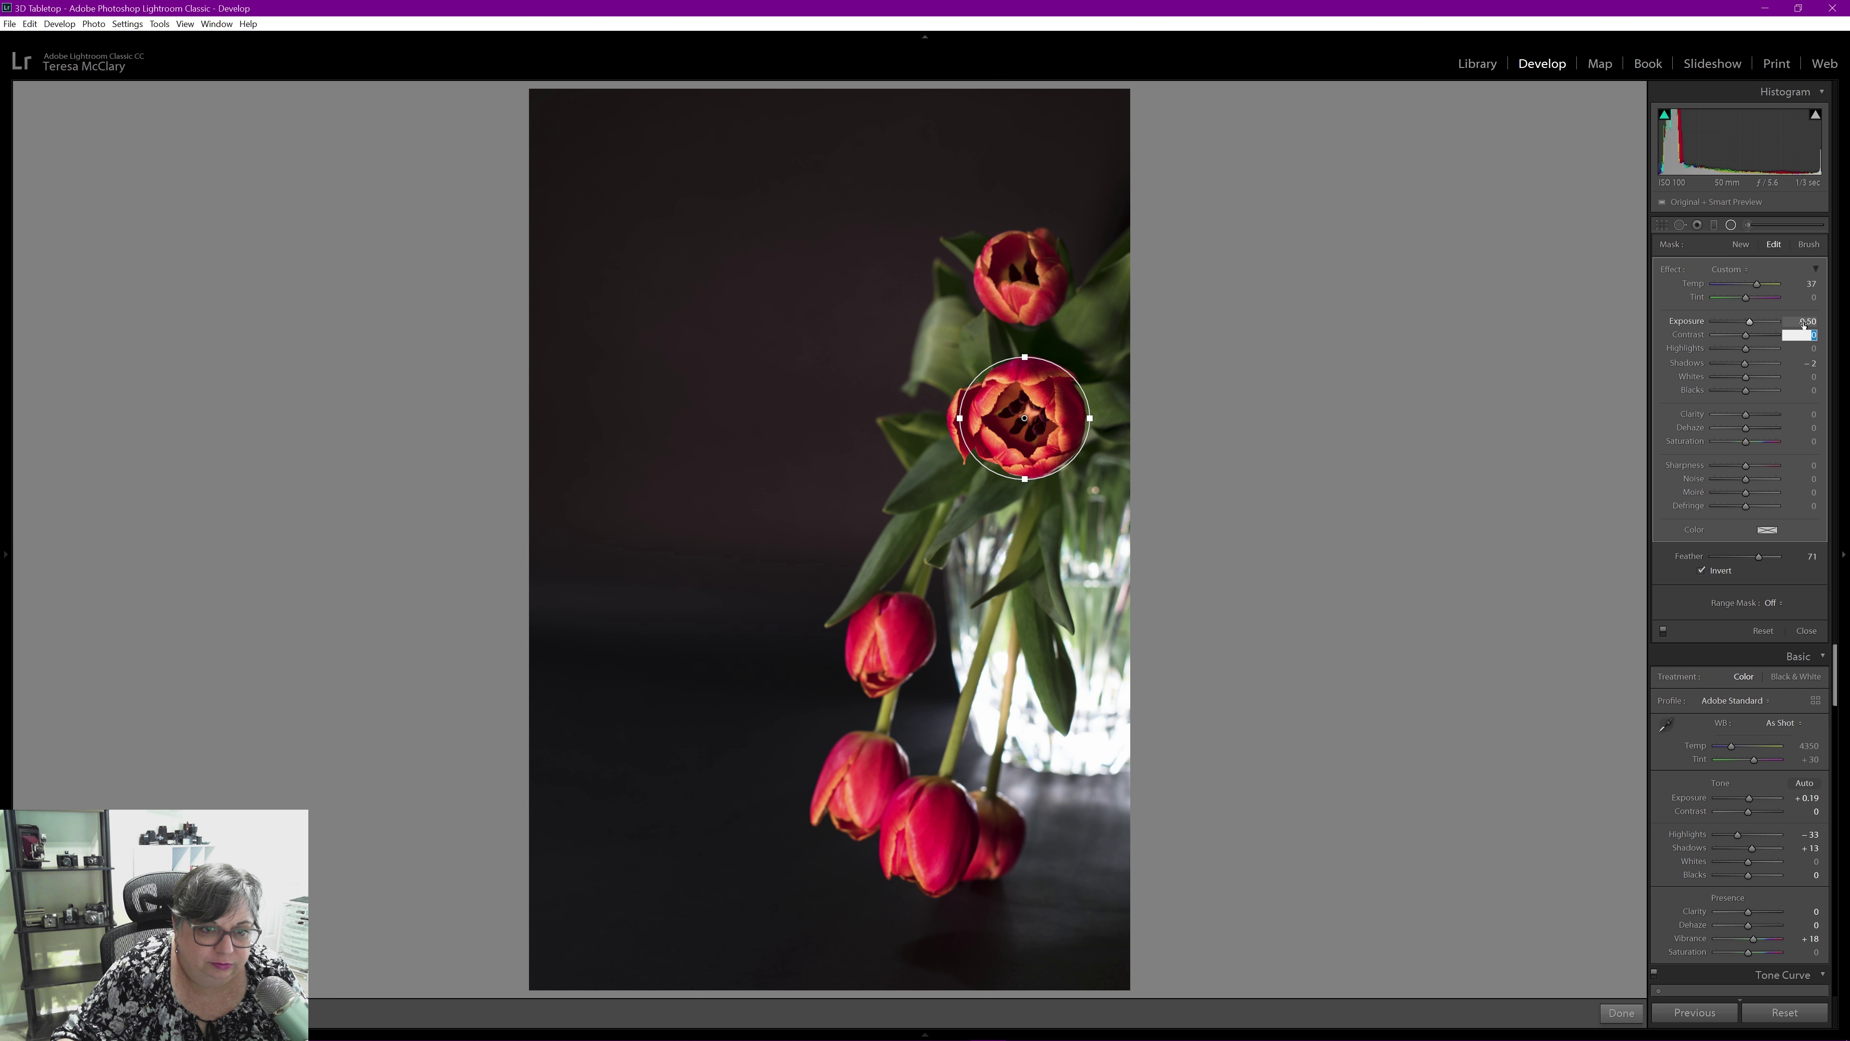
{"action": "left_click", "coordinate": [1804, 322]}
{"action": "type", "text": "0"}
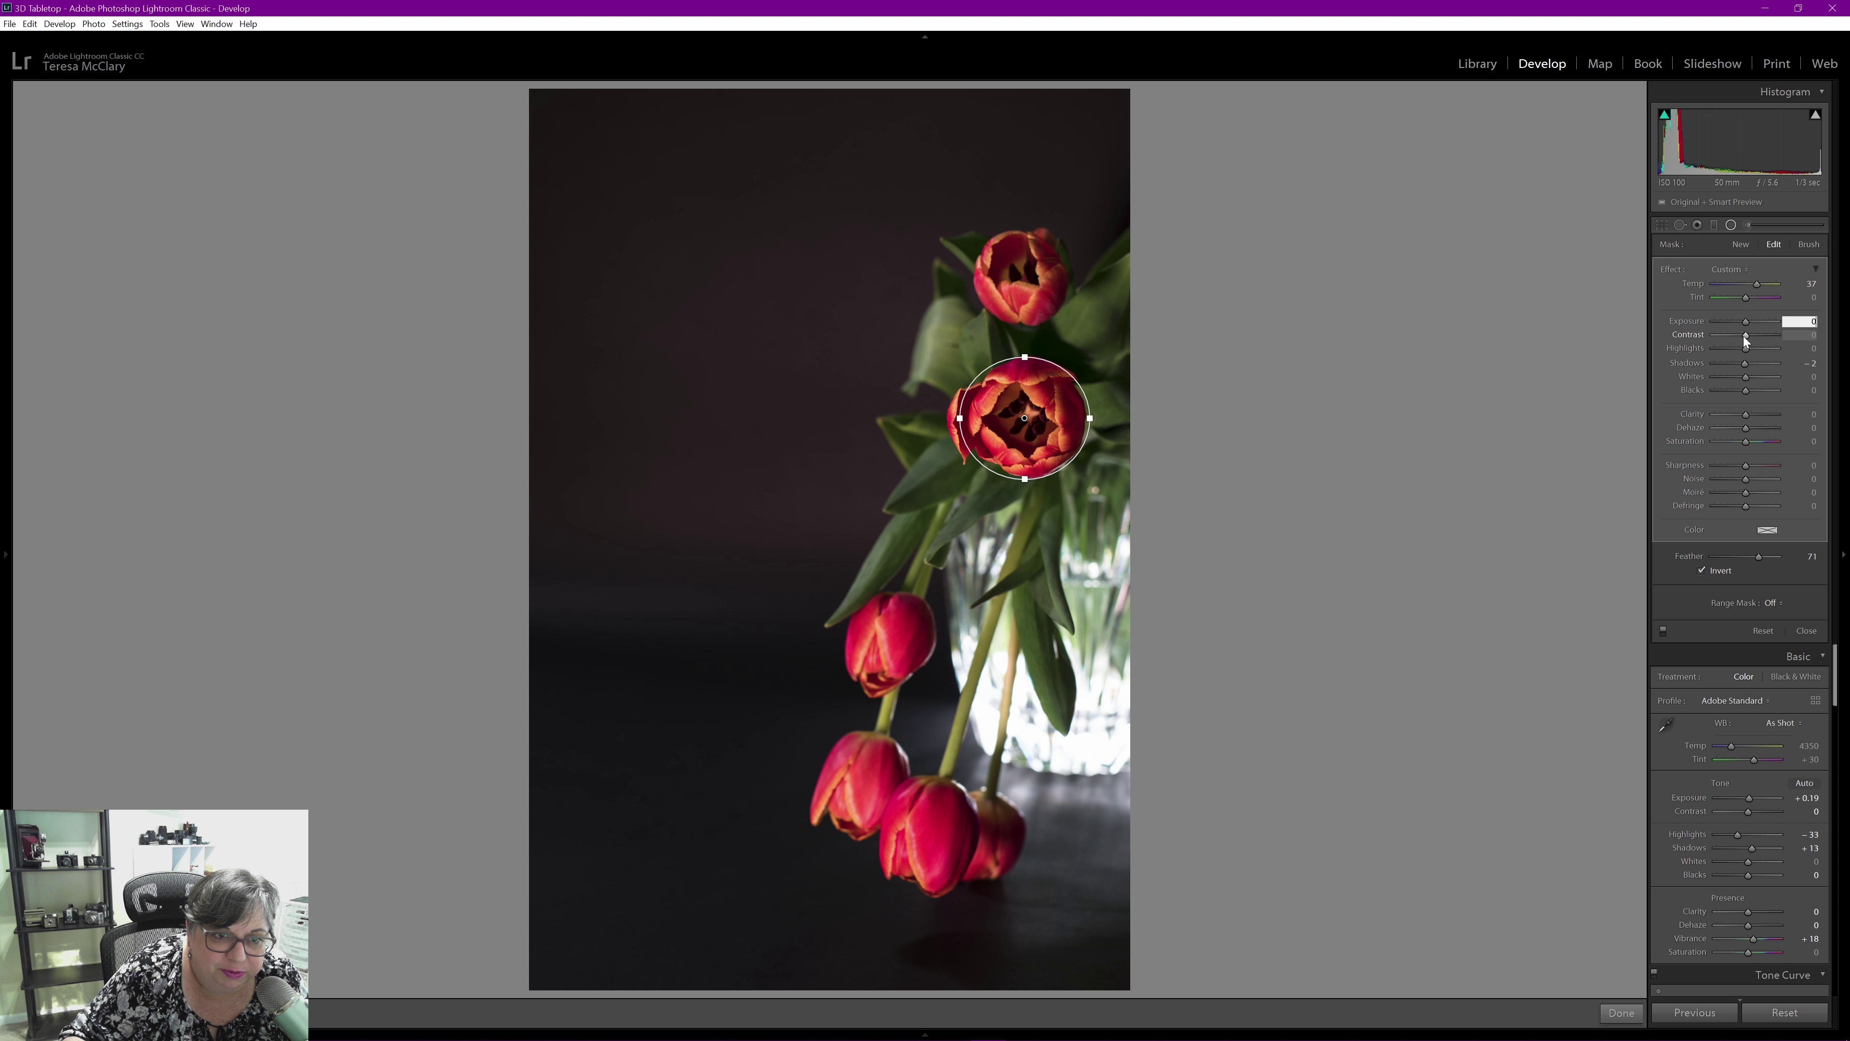
{"action": "key", "text": "Return"}
- Give the radial filter Shadows 24, Clarity 10, Whites 13 and Highlights 0
{"action": "left_click_drag", "start_coordinate": [1750, 368], "coordinate": [1757, 370]}
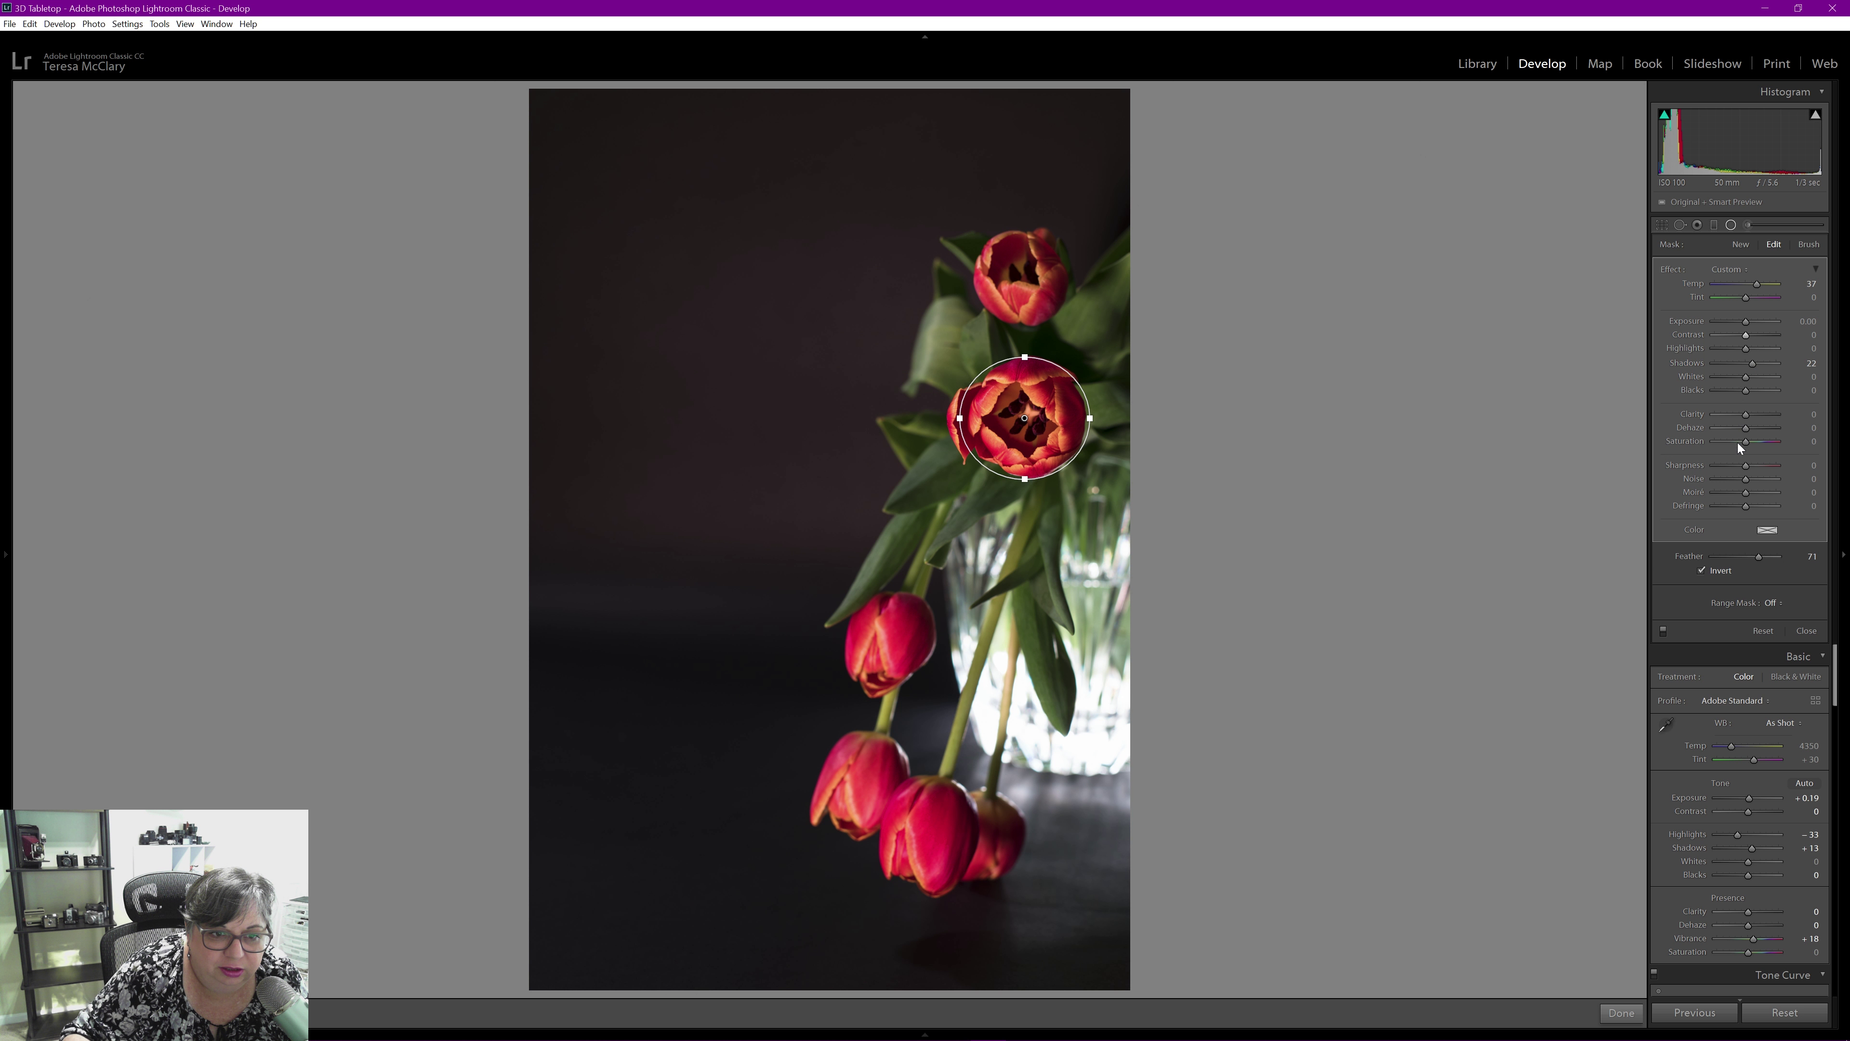
{"action": "left_click_drag", "start_coordinate": [1745, 415], "coordinate": [1750, 417]}
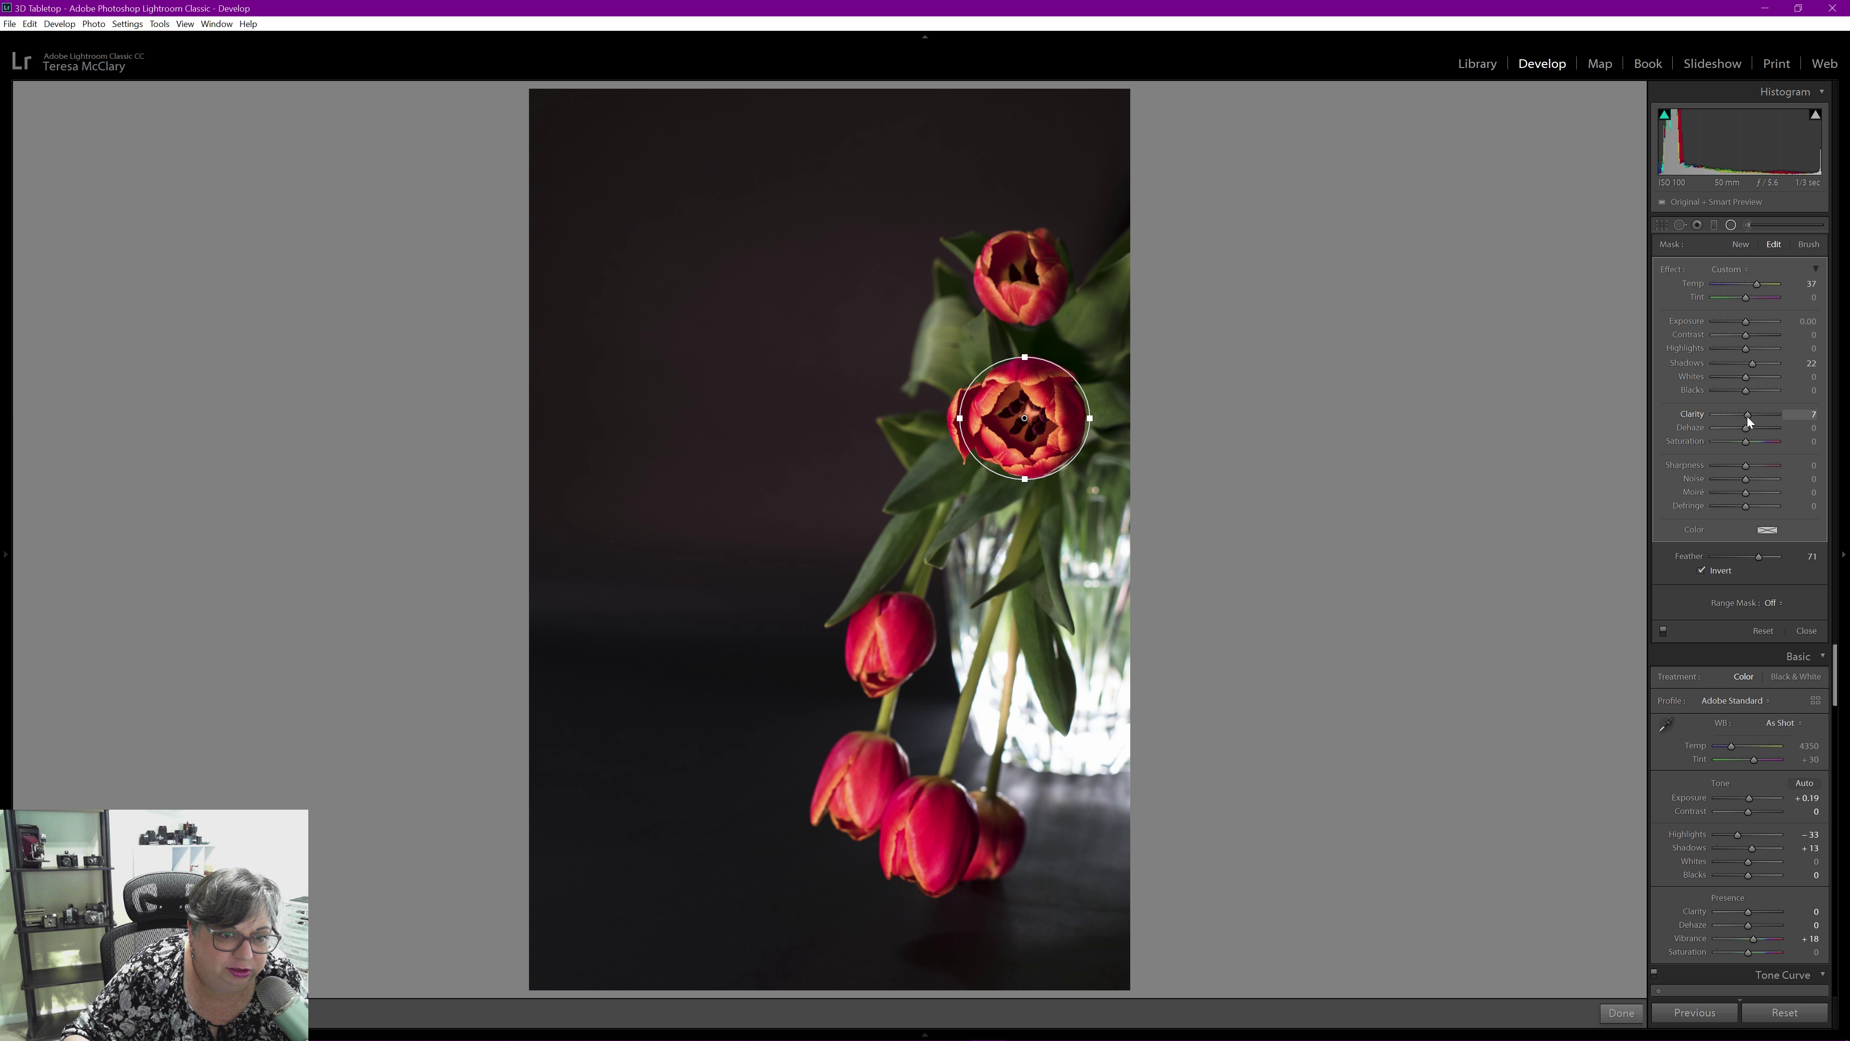
{"action": "left_click_drag", "start_coordinate": [1747, 417], "coordinate": [1748, 416]}
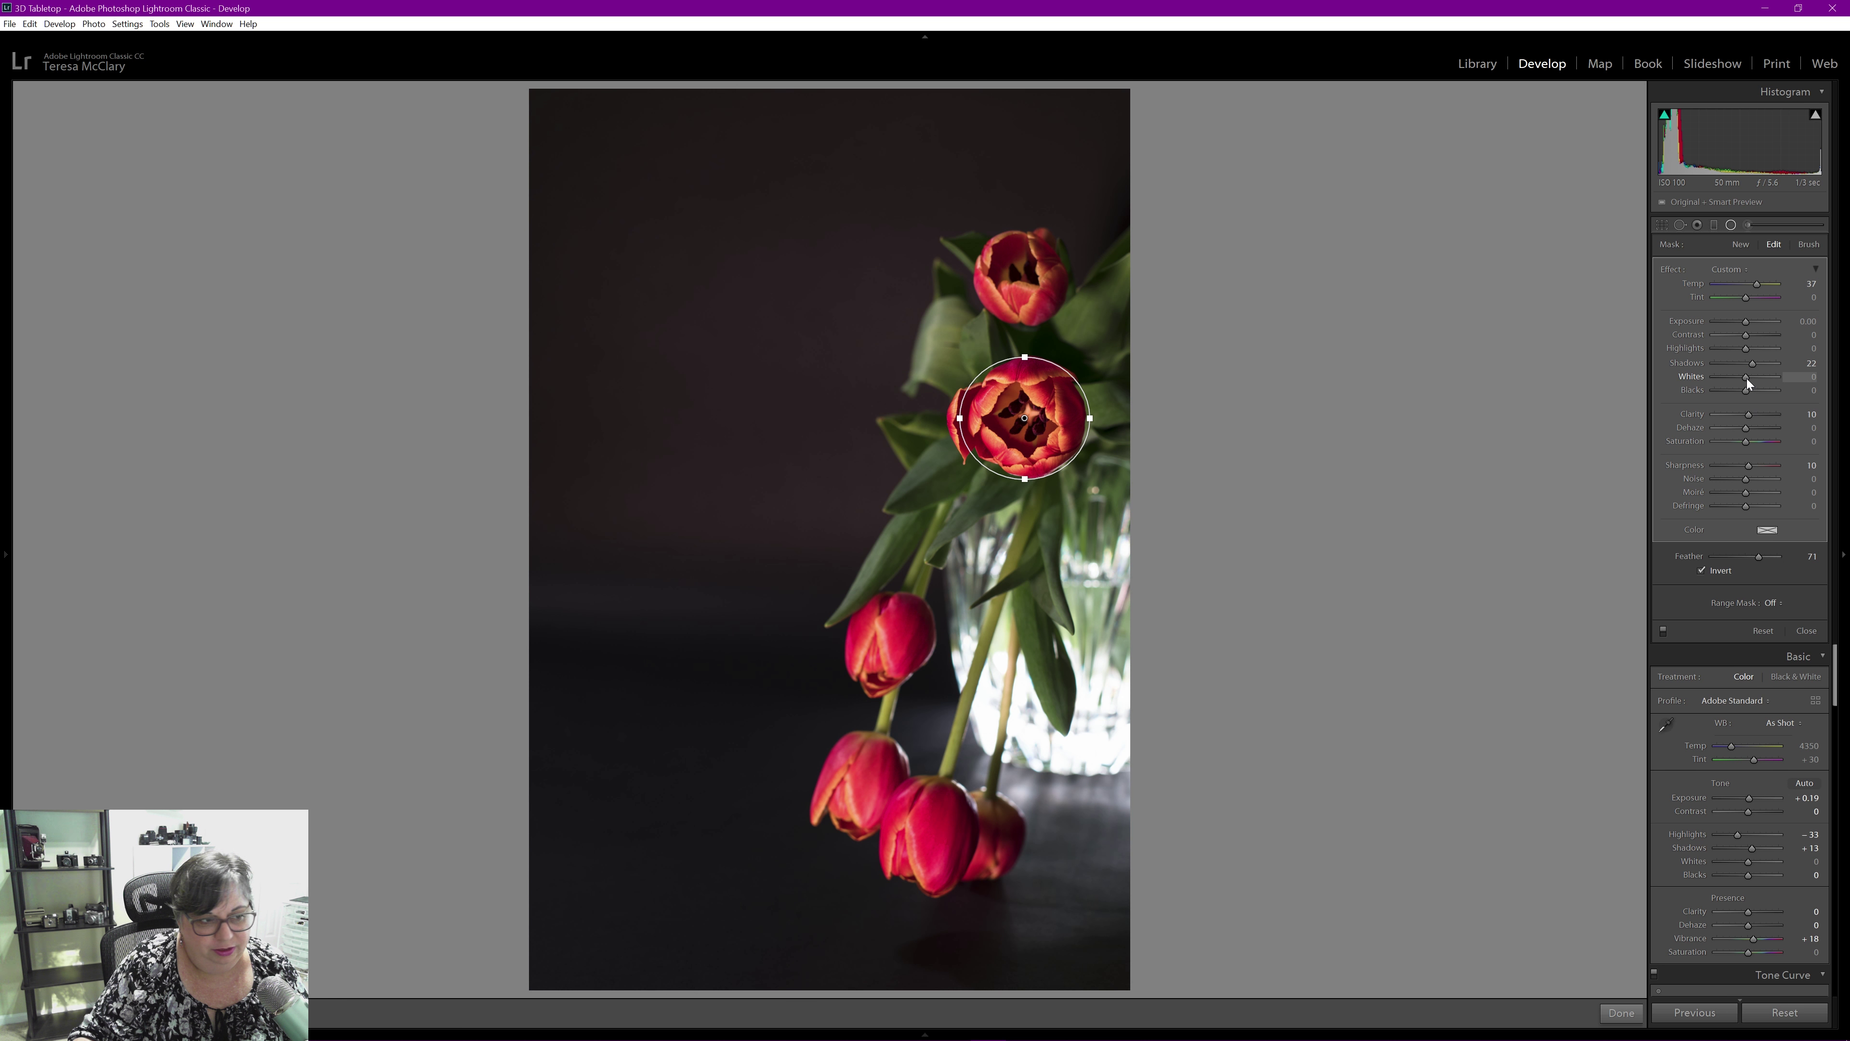
{"action": "mouse_move", "coordinate": [1753, 380]}
{"action": "left_mouse_down"}
{"action": "mouse_move", "coordinate": [1782, 376]}
{"action": "mouse_move", "coordinate": [1746, 376]}
{"action": "left_mouse_up"}
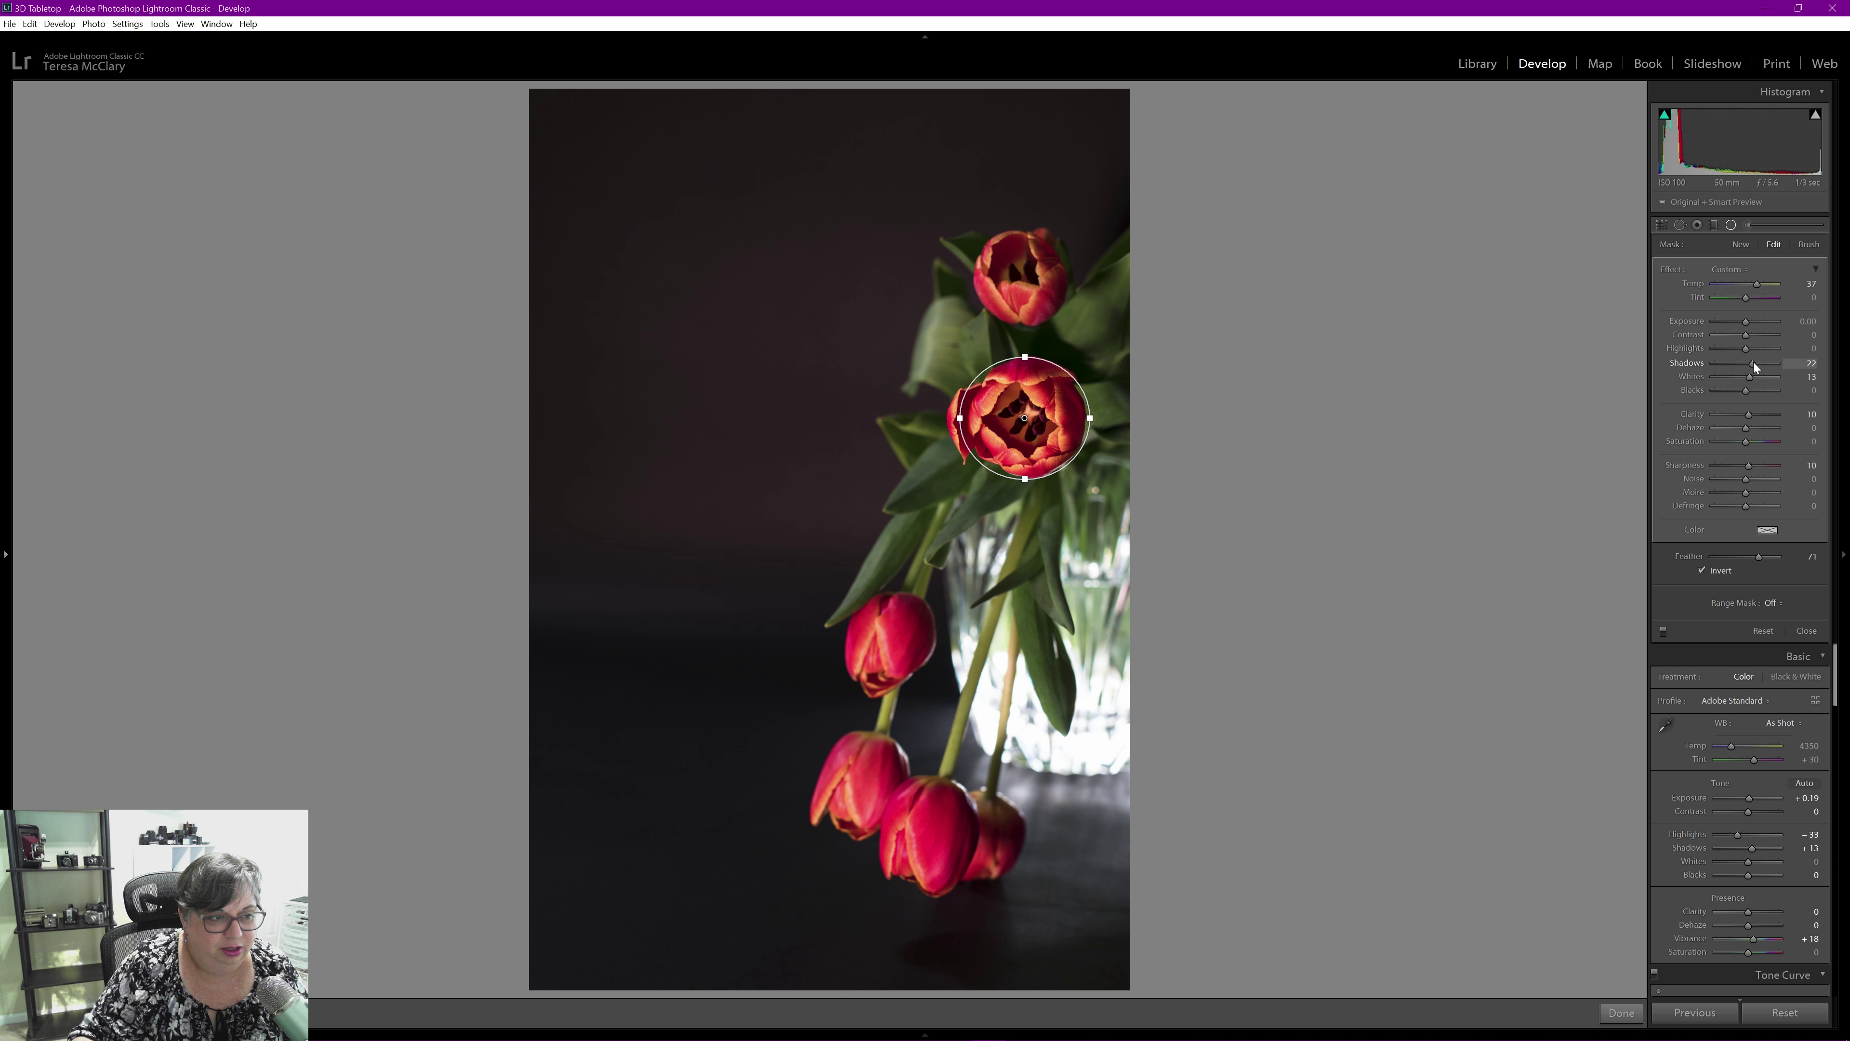
{"action": "mouse_move", "coordinate": [1759, 362]}
{"action": "left_mouse_down"}
{"action": "mouse_move", "coordinate": [1801, 365]}
{"action": "mouse_move", "coordinate": [1762, 363]}
{"action": "left_mouse_up"}
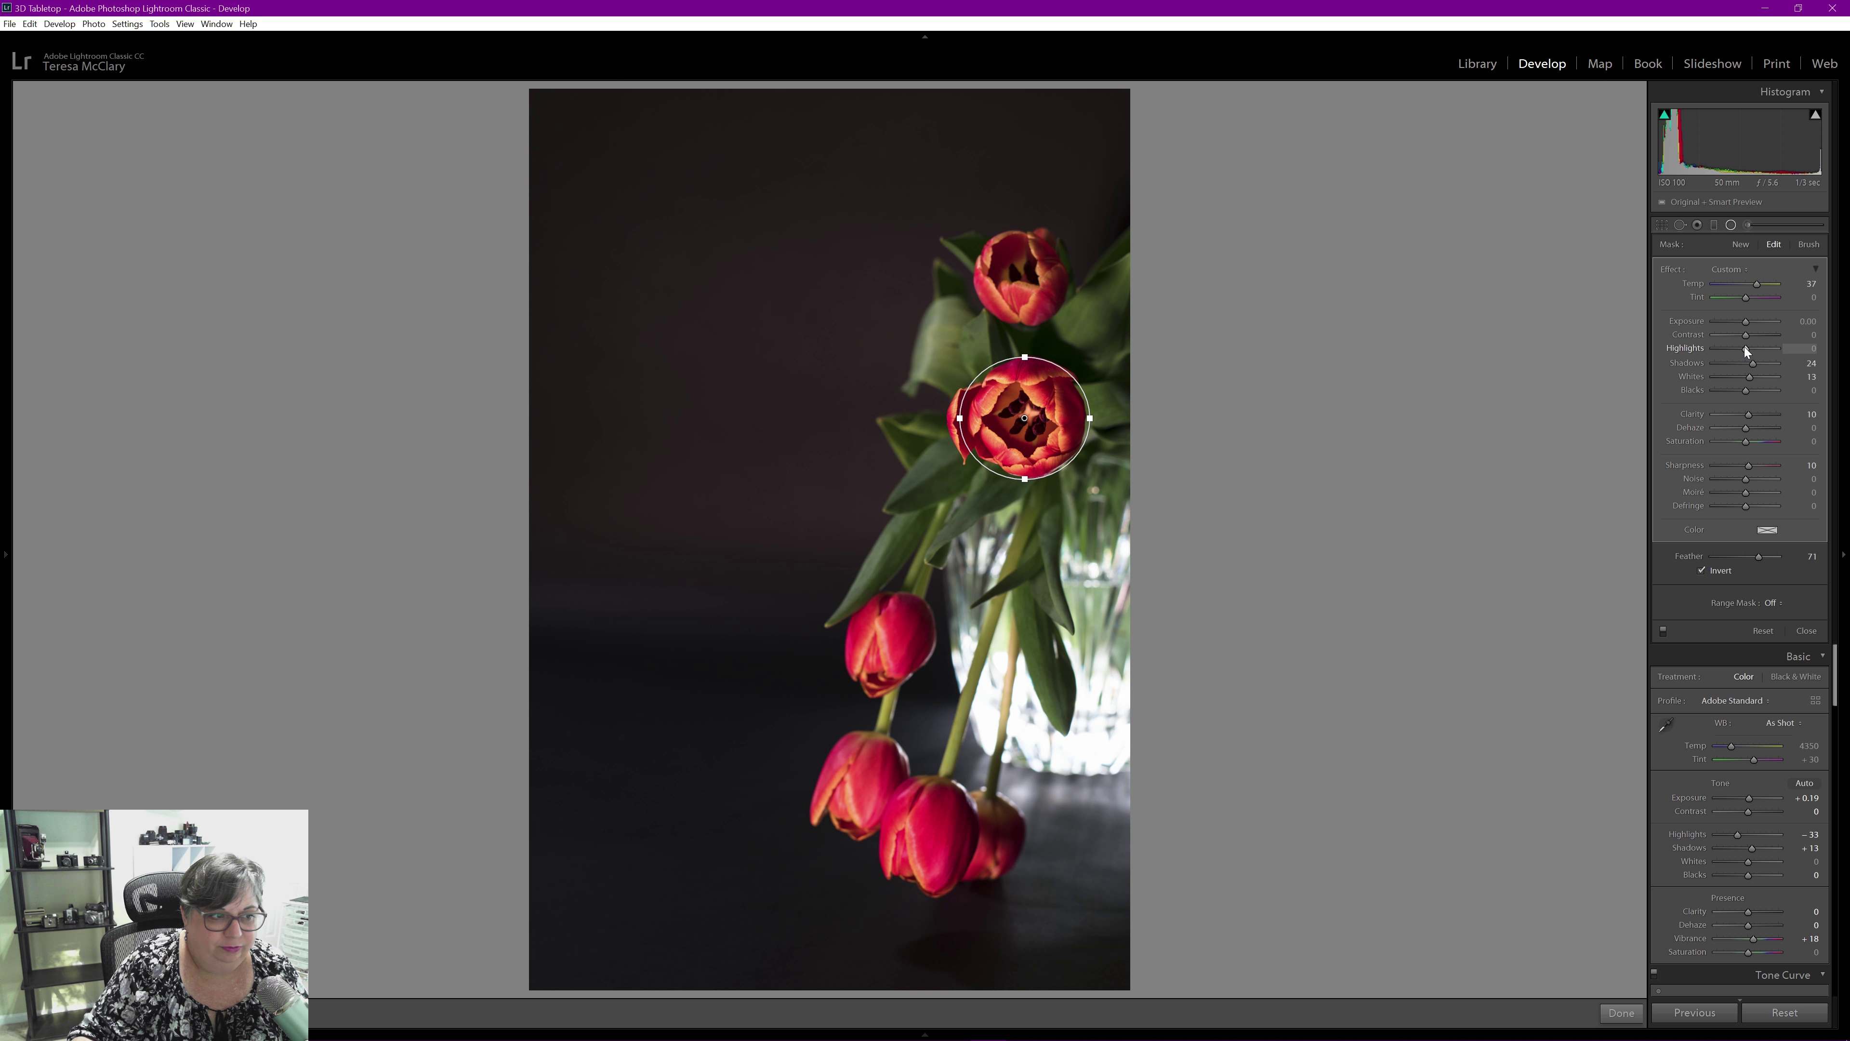
{"action": "left_click_drag", "start_coordinate": [1759, 349], "coordinate": [1752, 349]}
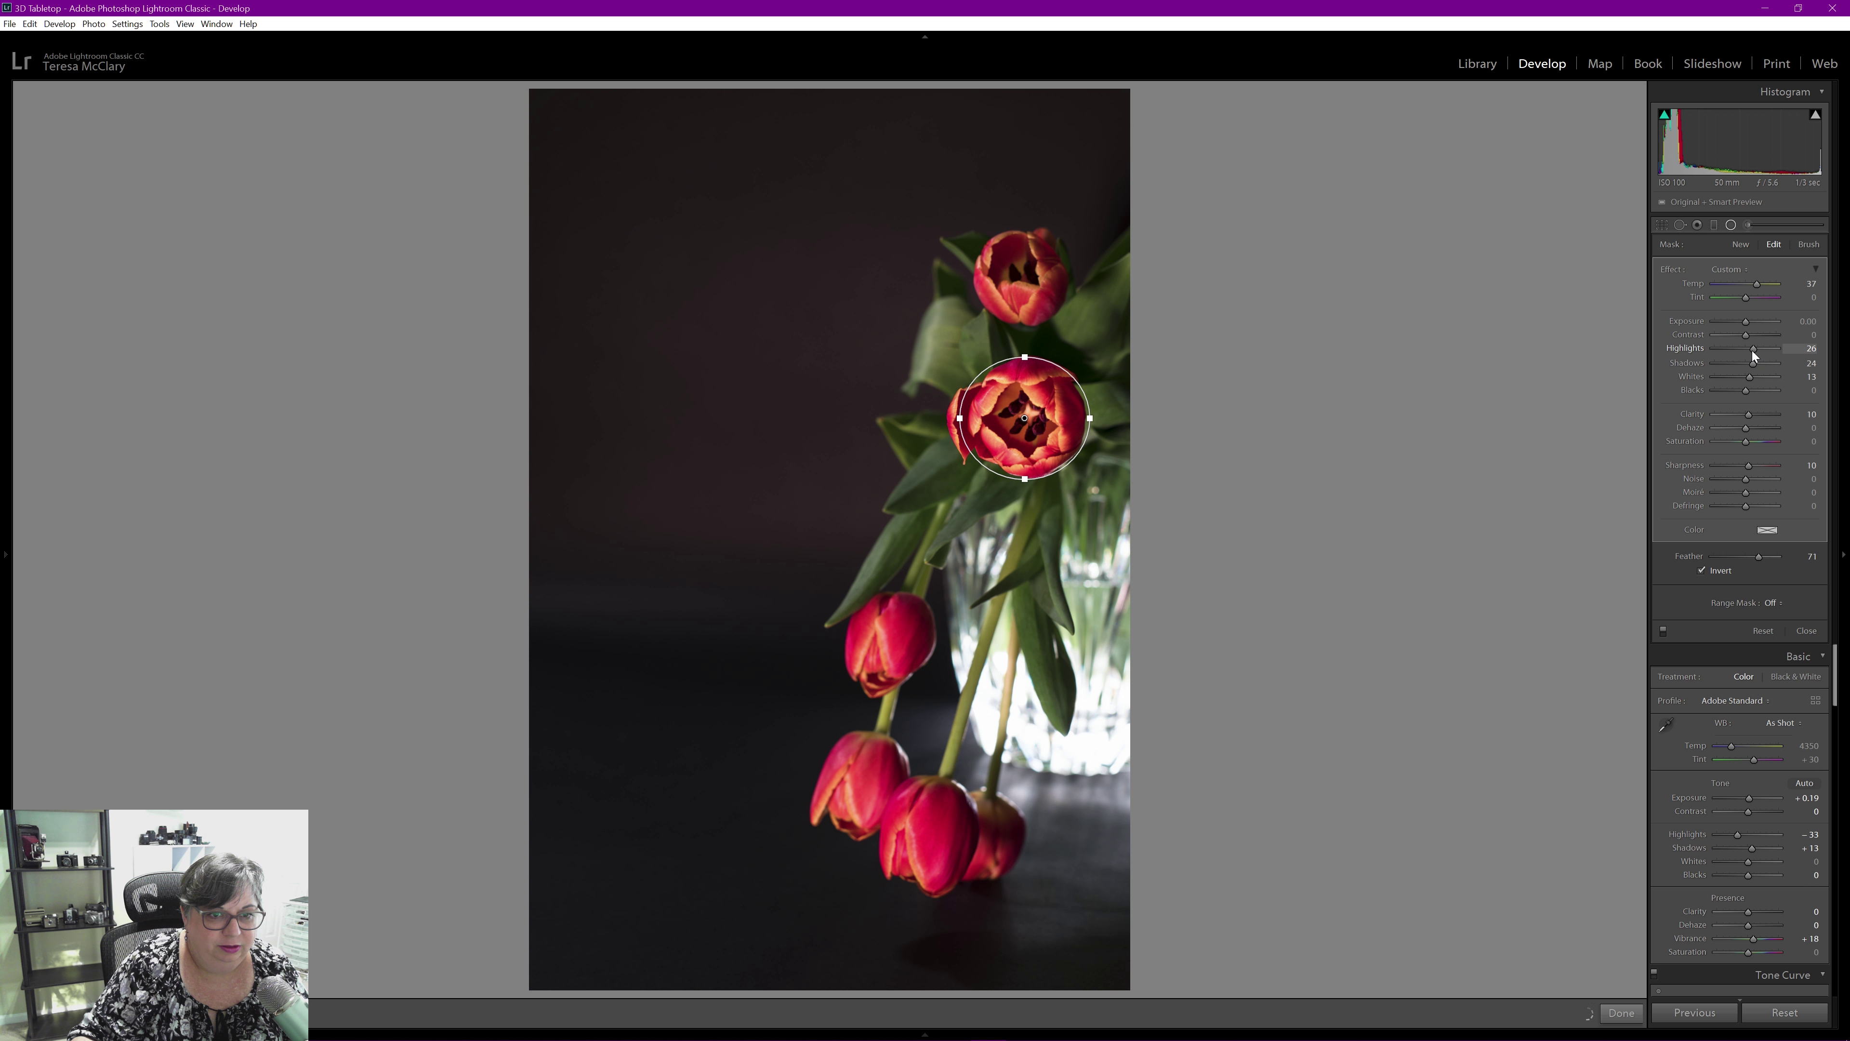
{"action": "left_click", "coordinate": [1806, 348]}
{"action": "type", "text": "0"}
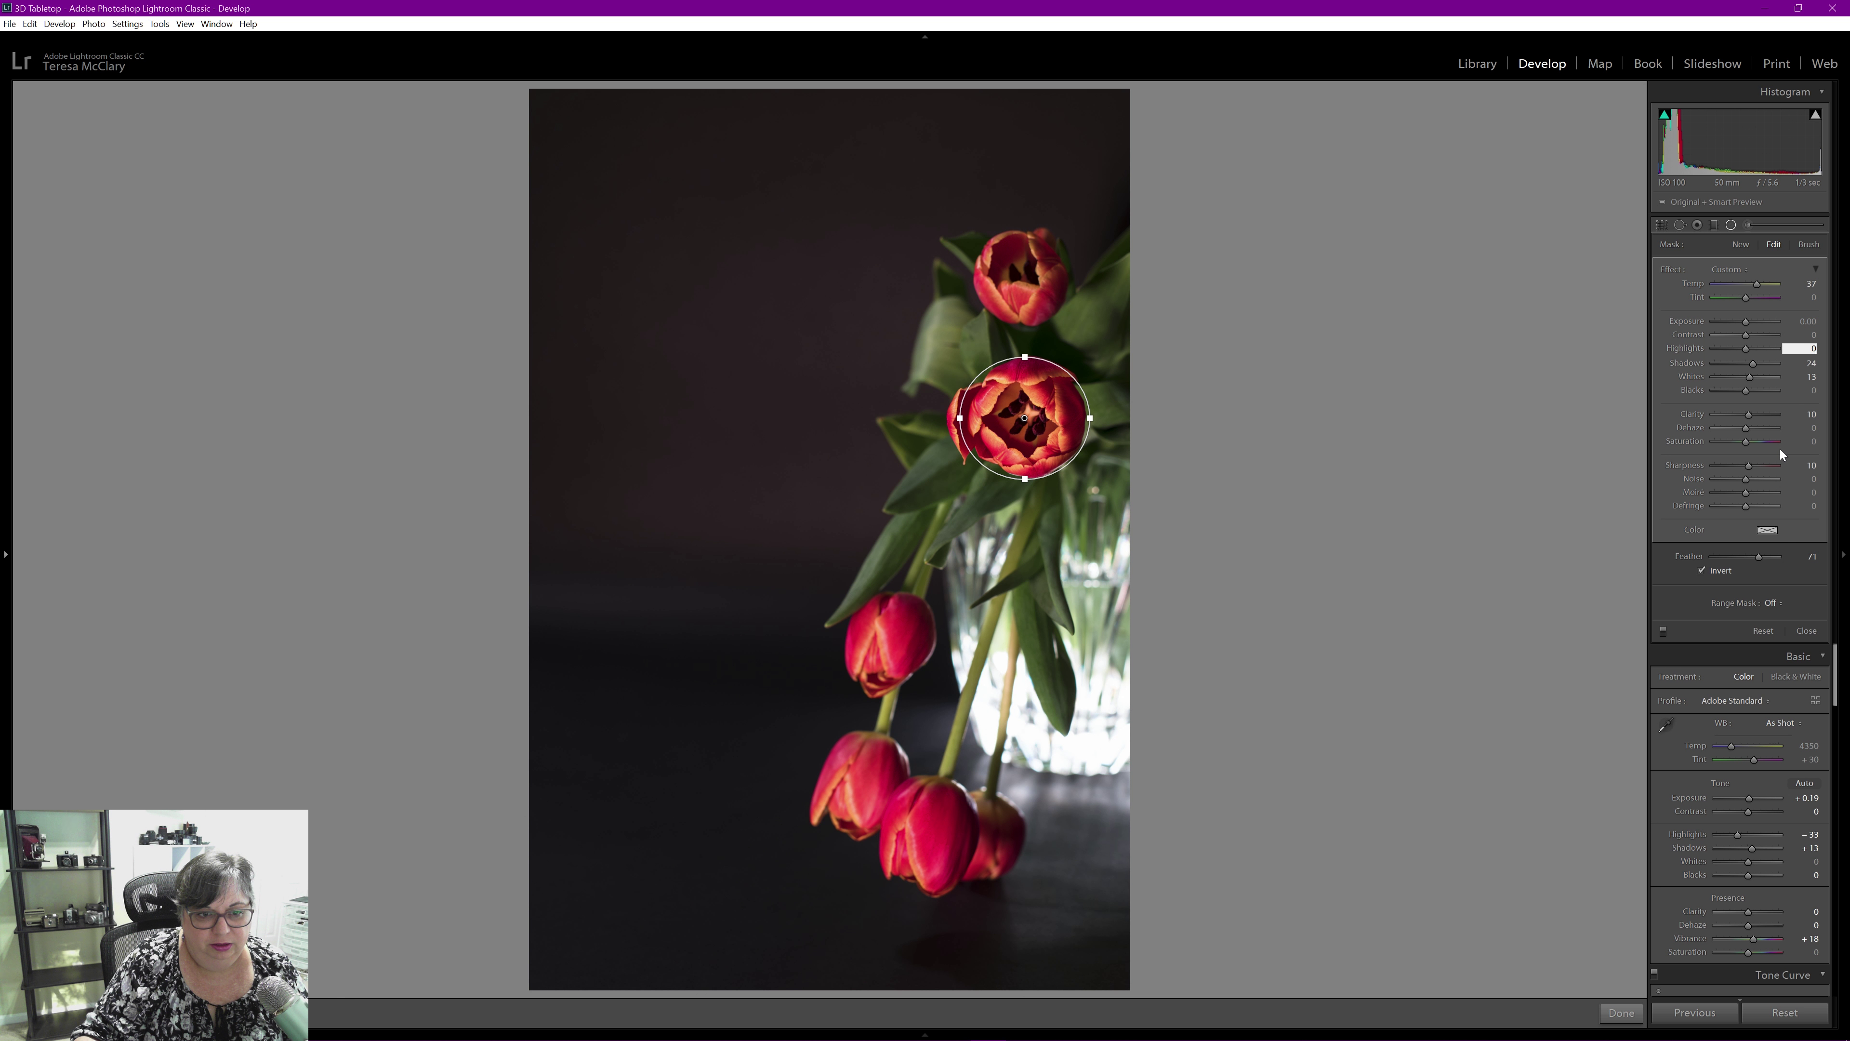
{"action": "left_click", "coordinate": [1806, 631]}
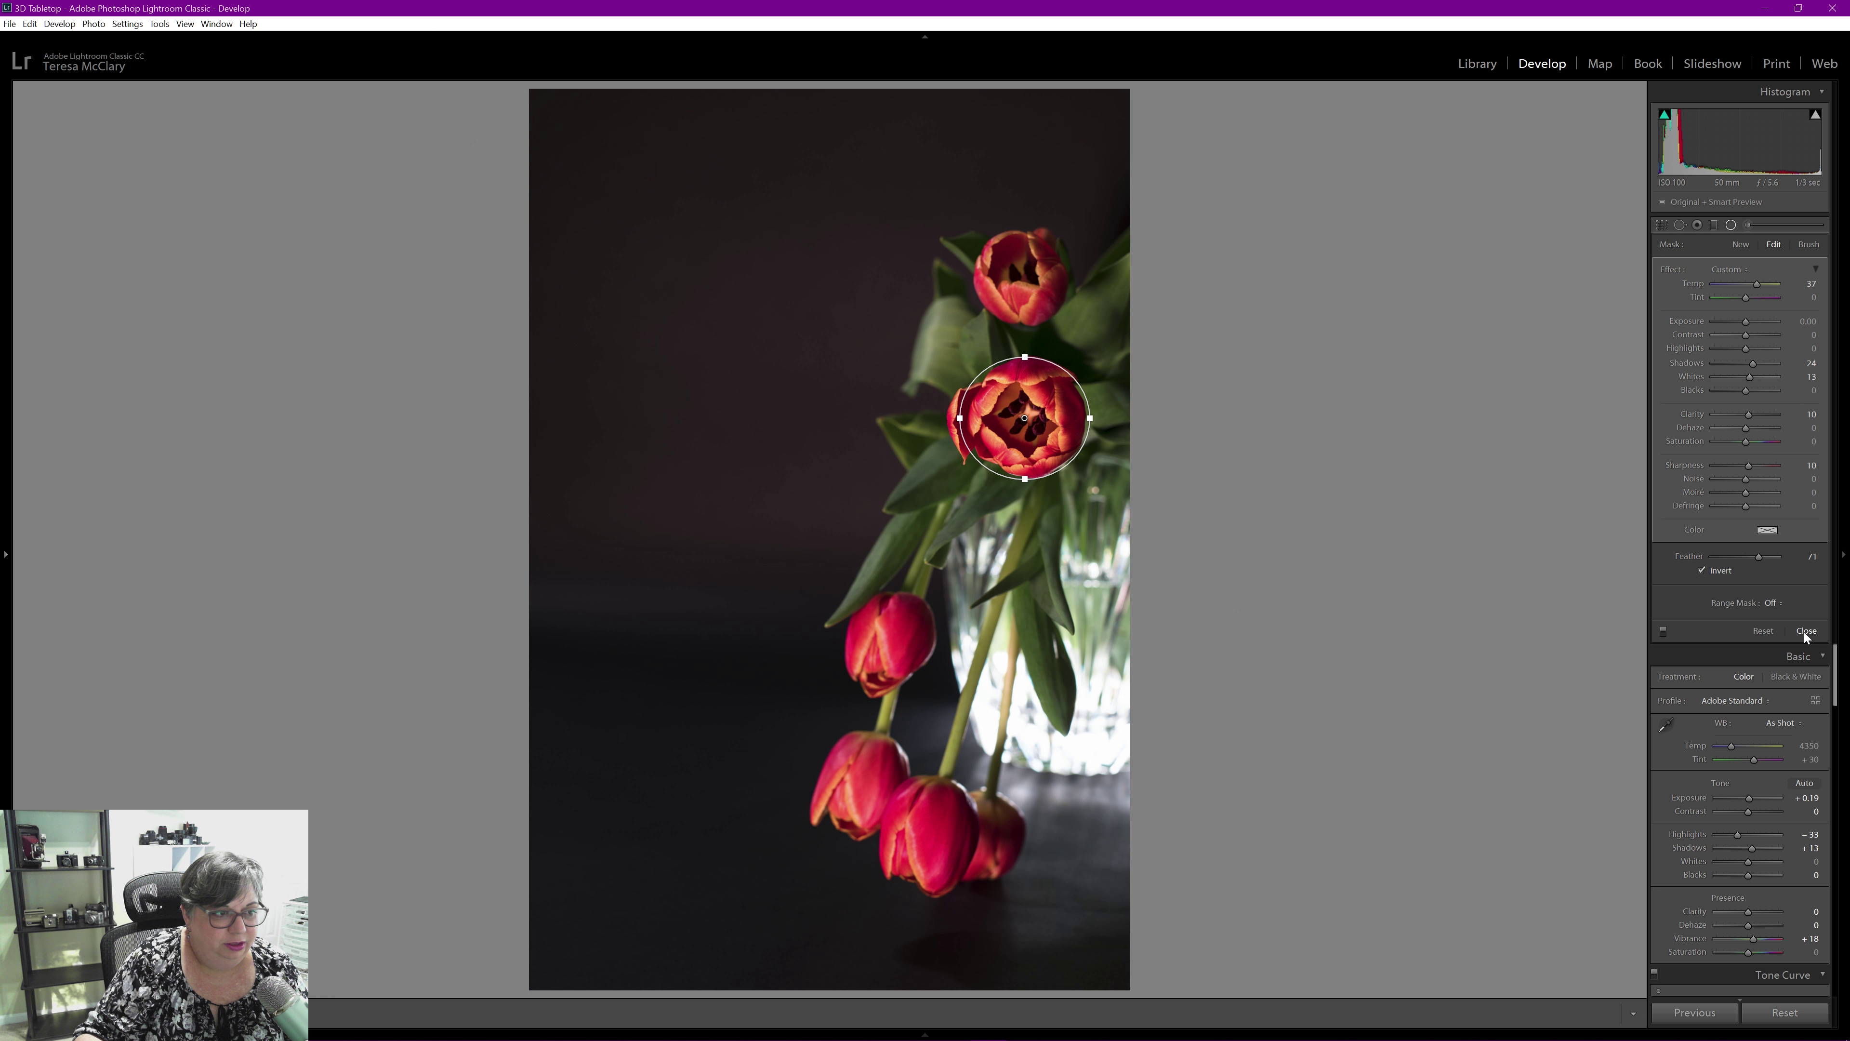
- Close the radial filter, enable Profile Corrections and Remove Chromatic Aberration, and inspect the vase
{"action": "left_click", "coordinate": [1805, 631]}
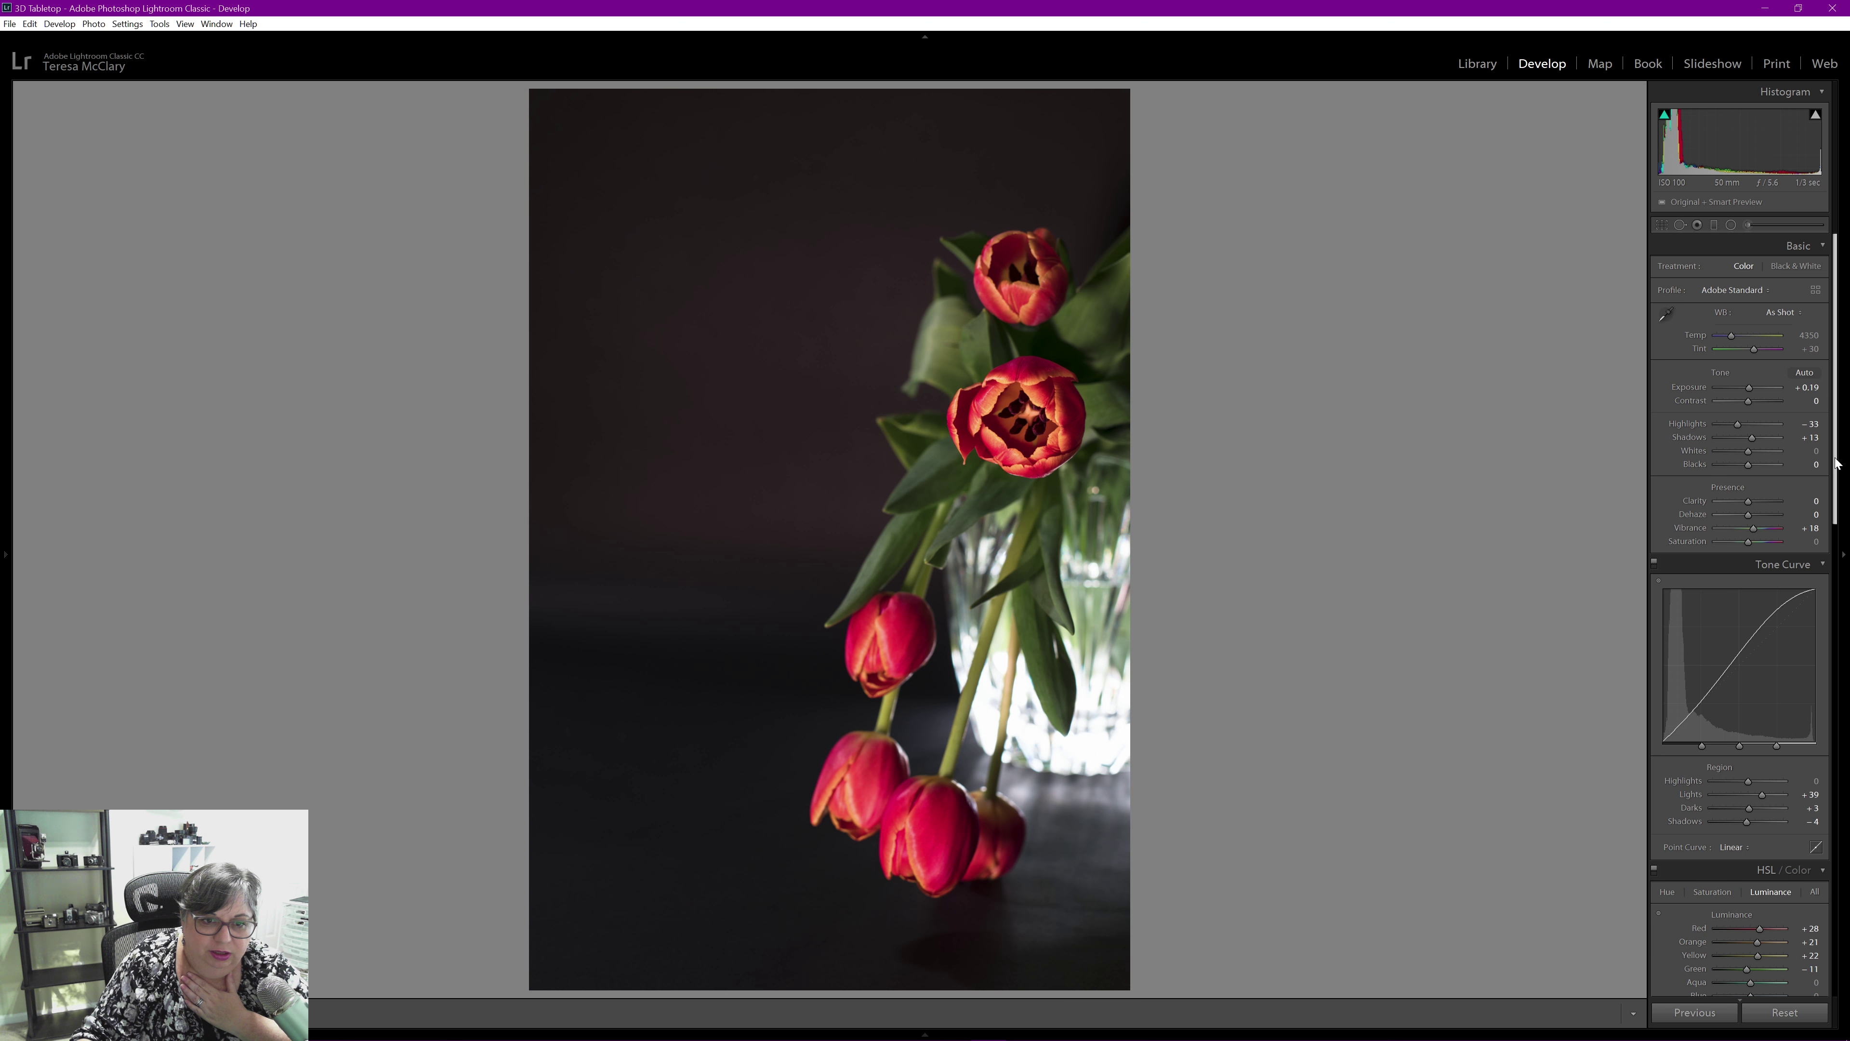
{"action": "left_click_drag", "start_coordinate": [1836, 470], "coordinate": [1821, 848]}
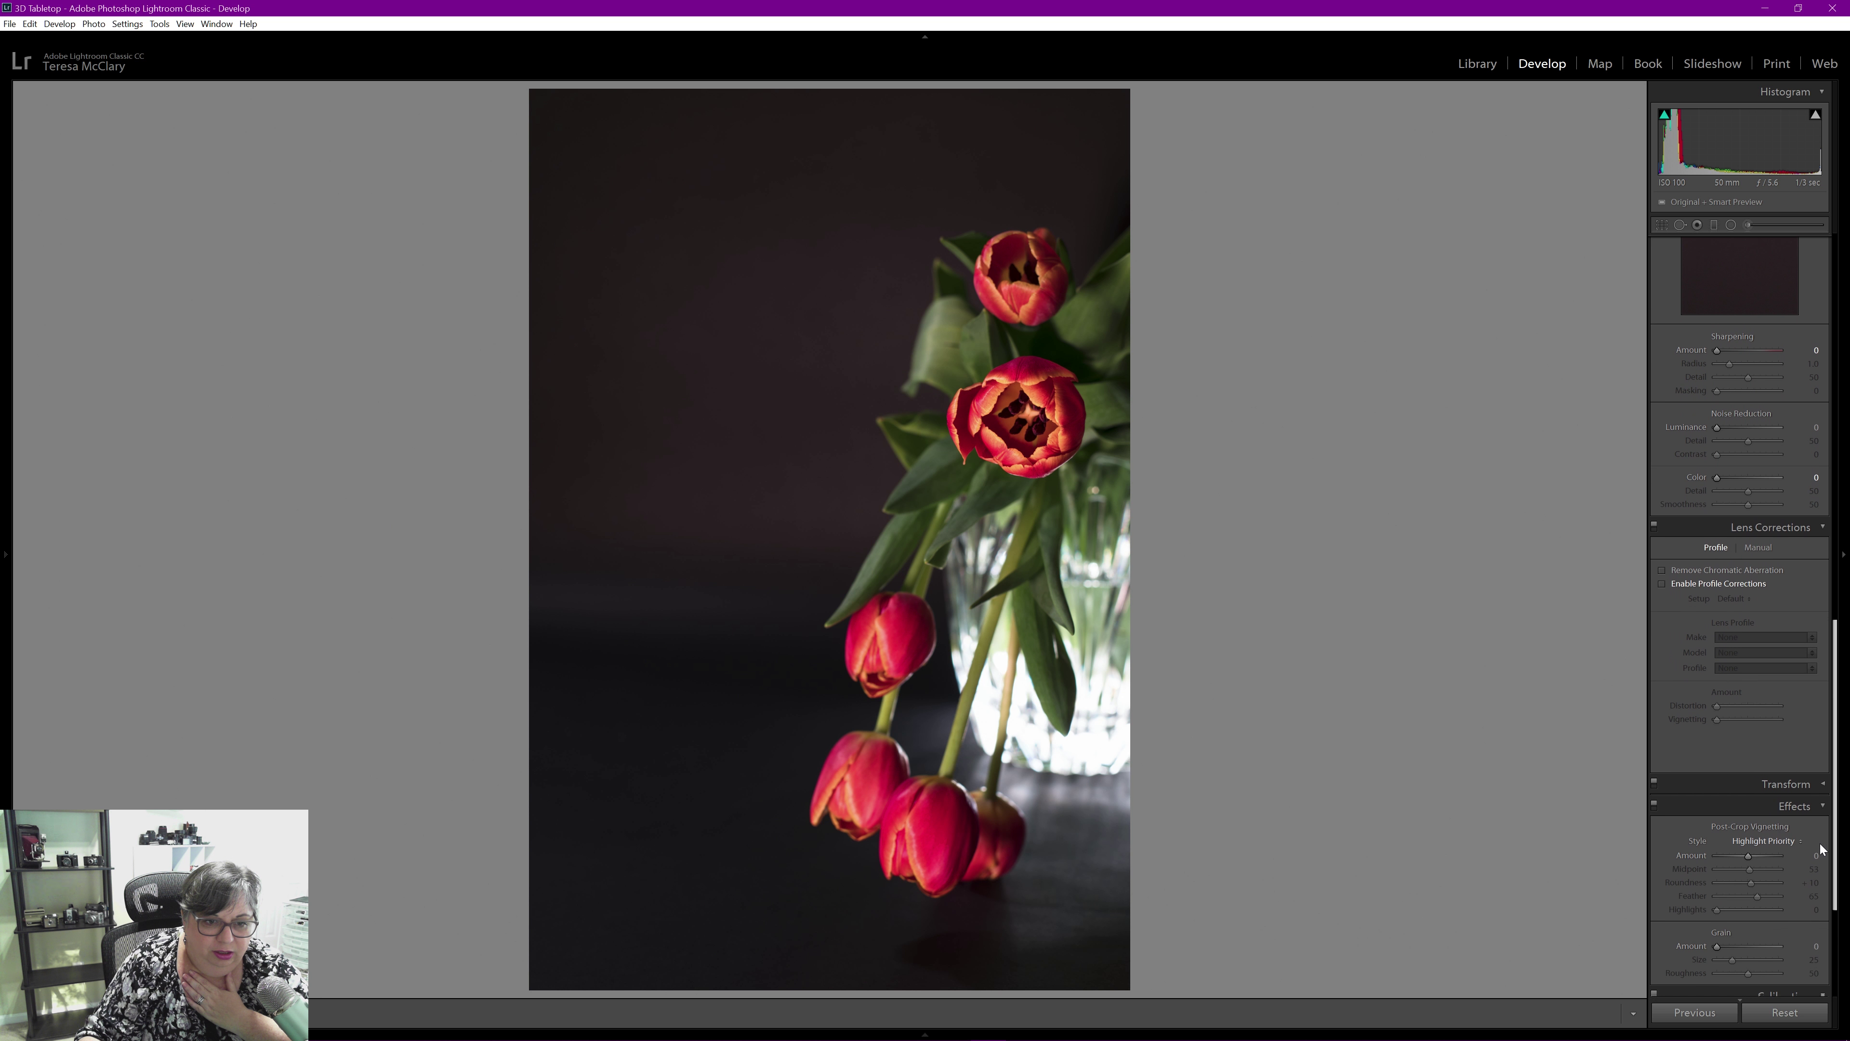
{"action": "left_click", "coordinate": [1660, 583]}
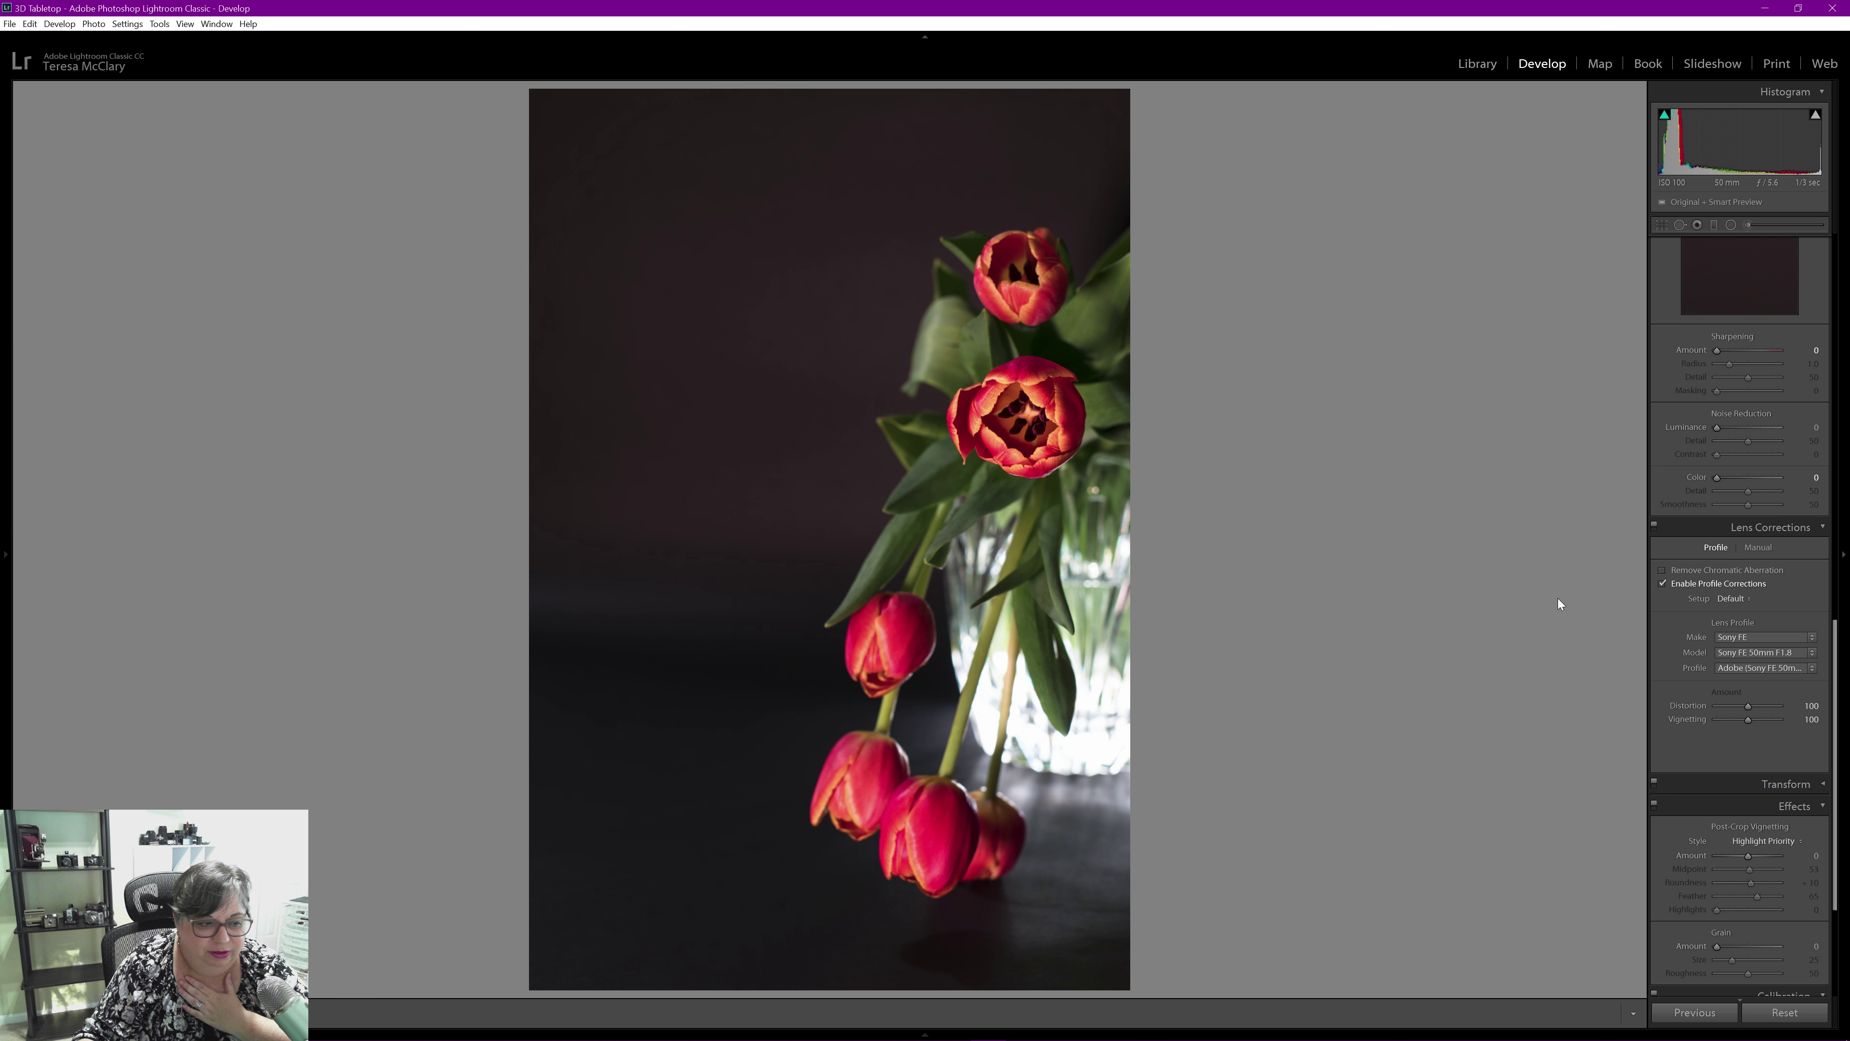
{"action": "left_click", "coordinate": [1662, 570]}
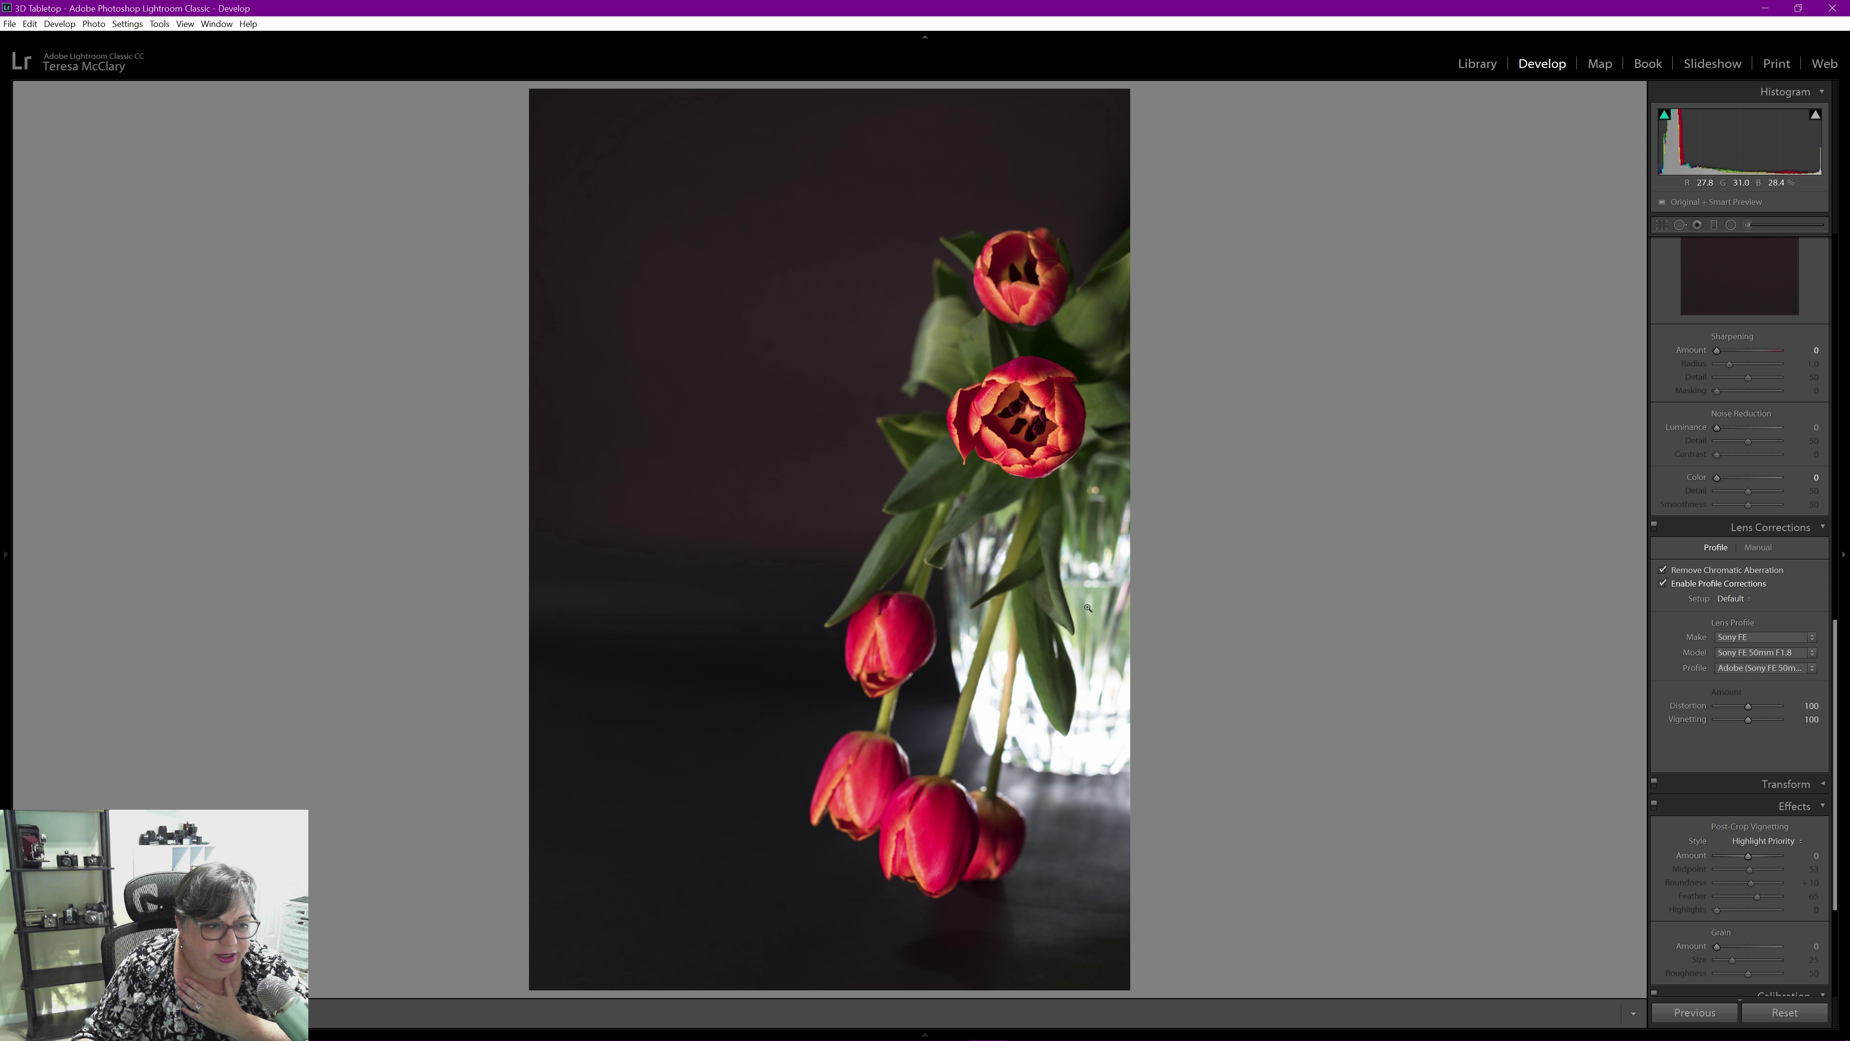
{"action": "left_click", "coordinate": [1053, 596]}
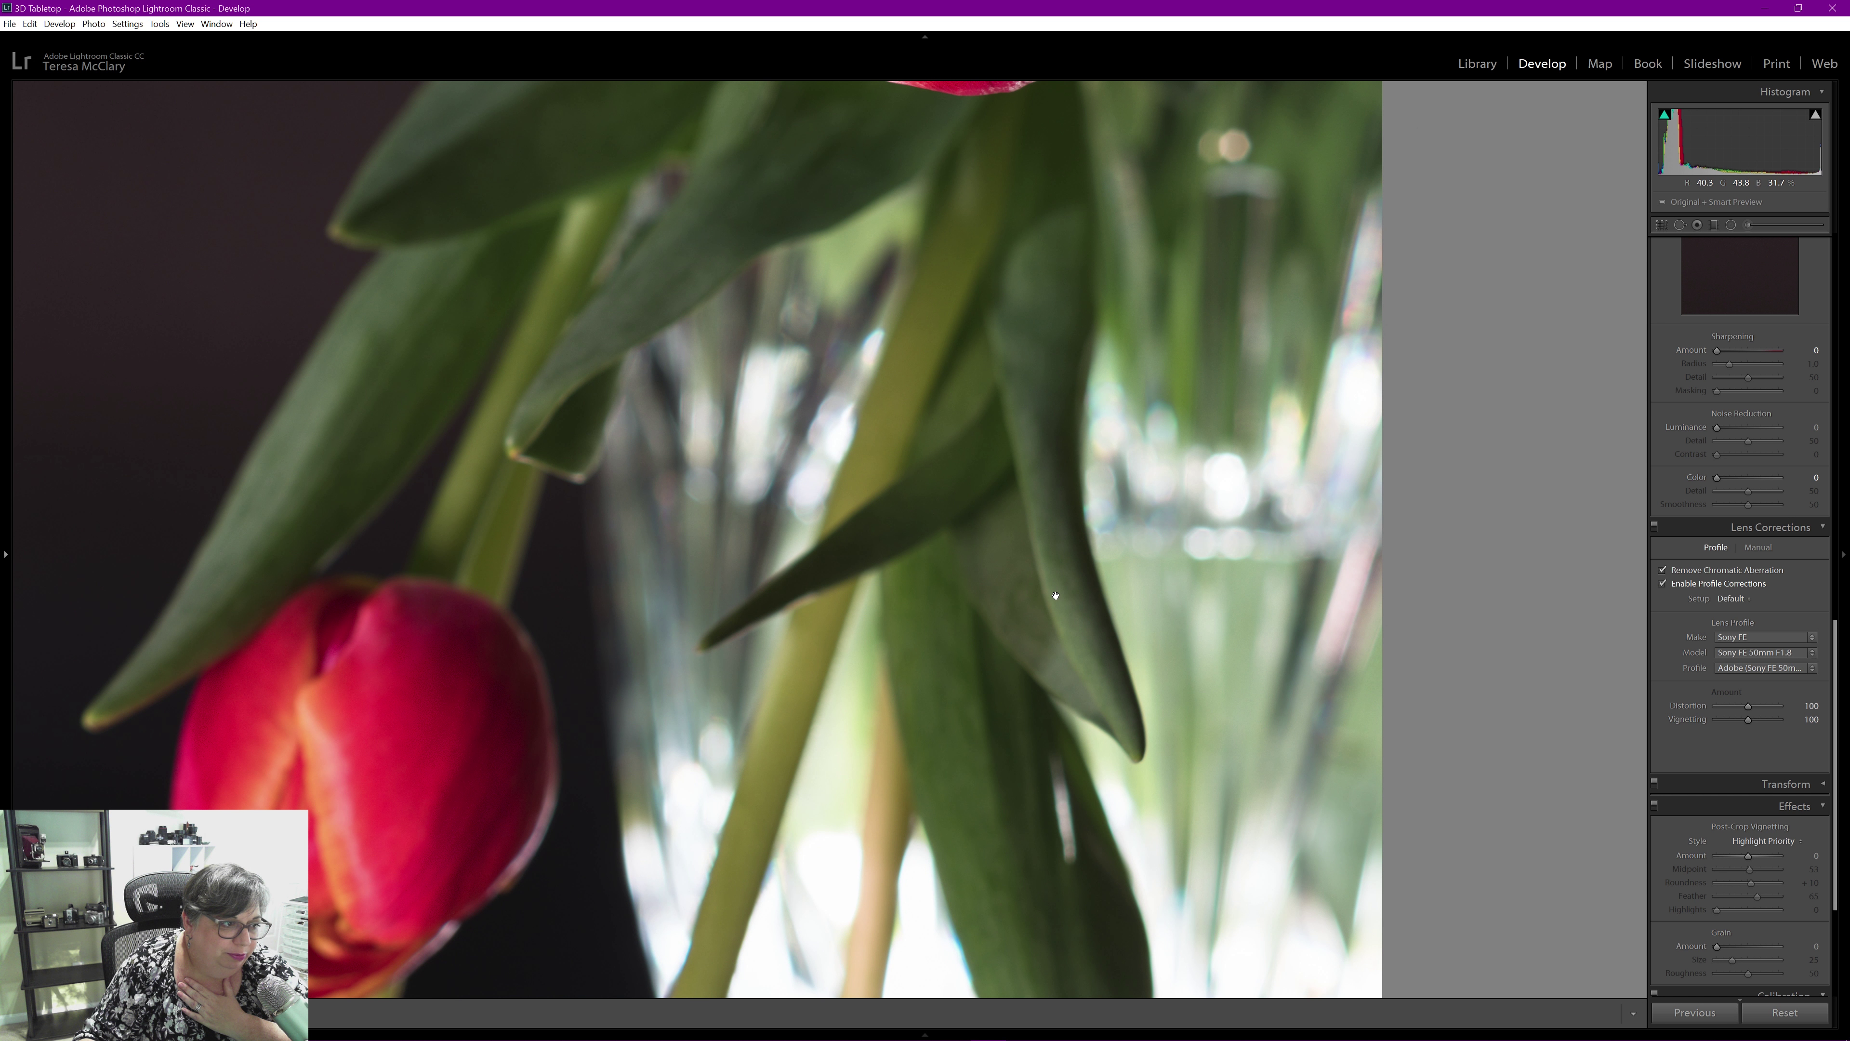
{"action": "left_click", "coordinate": [1054, 596]}
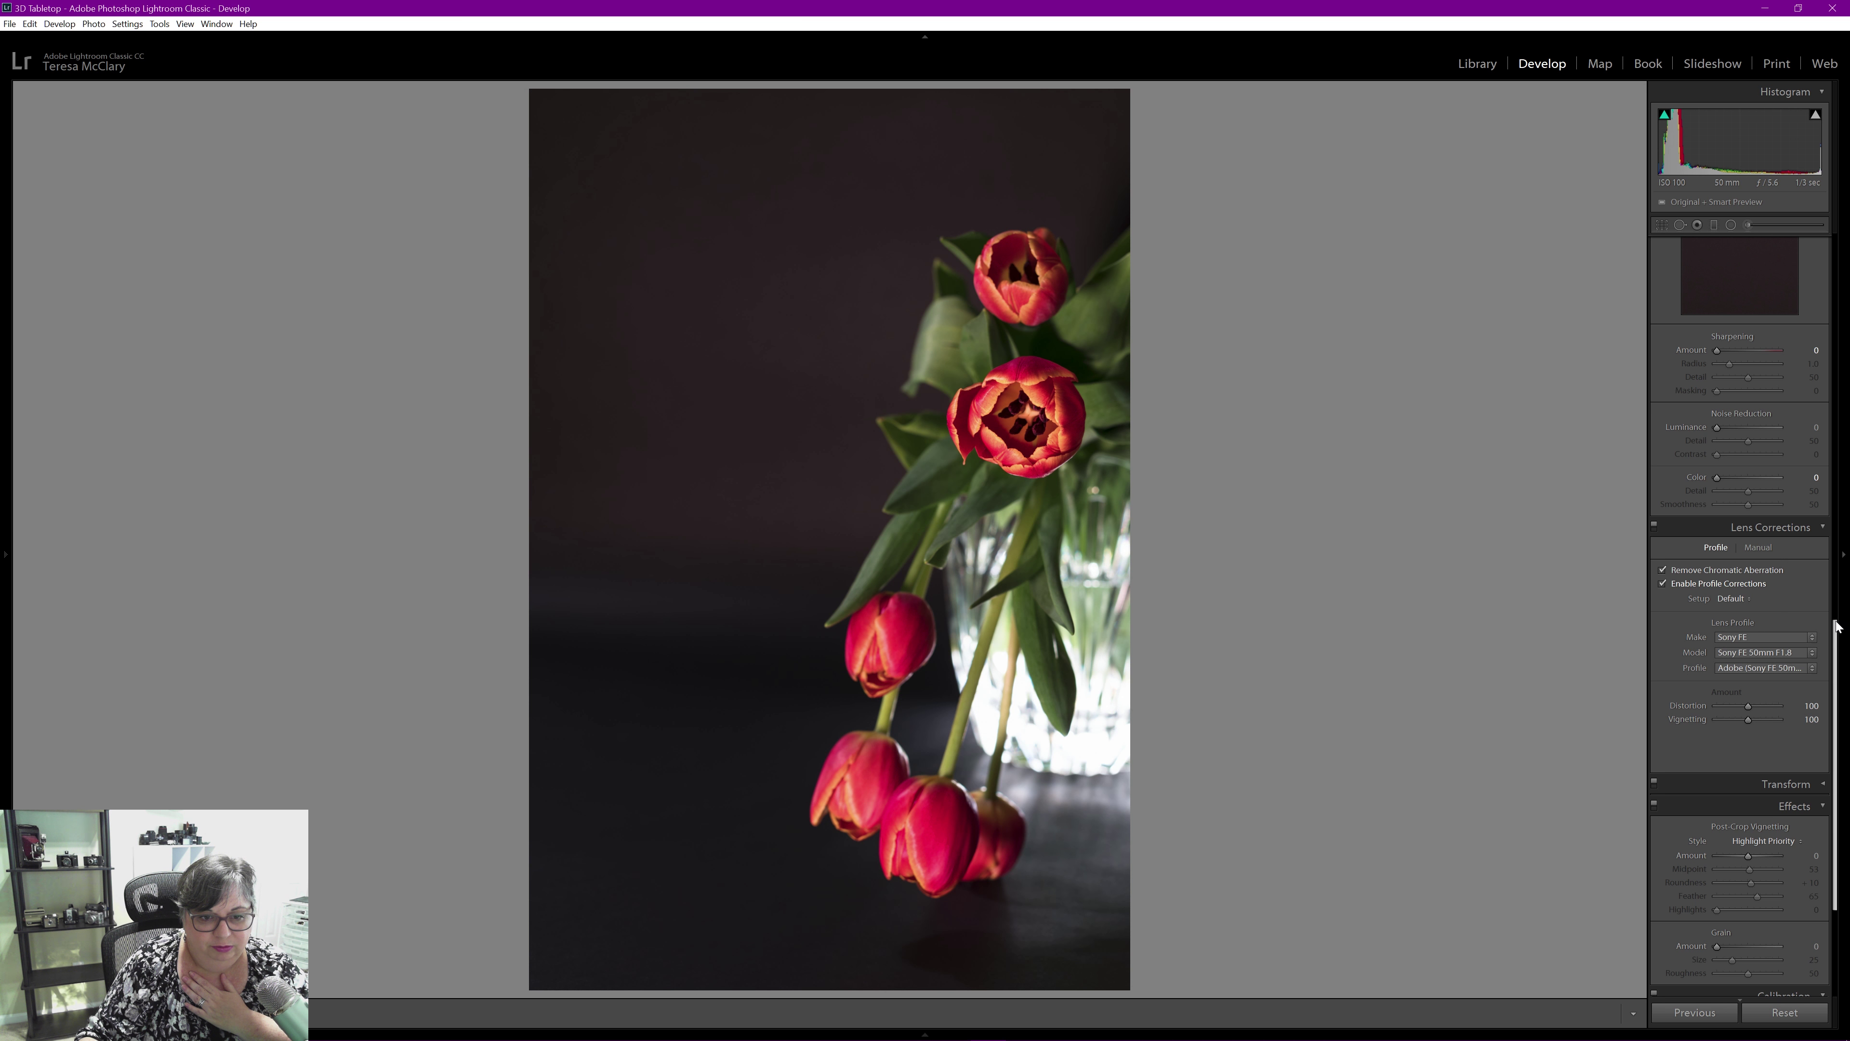
{"action": "left_click_drag", "start_coordinate": [1835, 627], "coordinate": [1833, 499]}
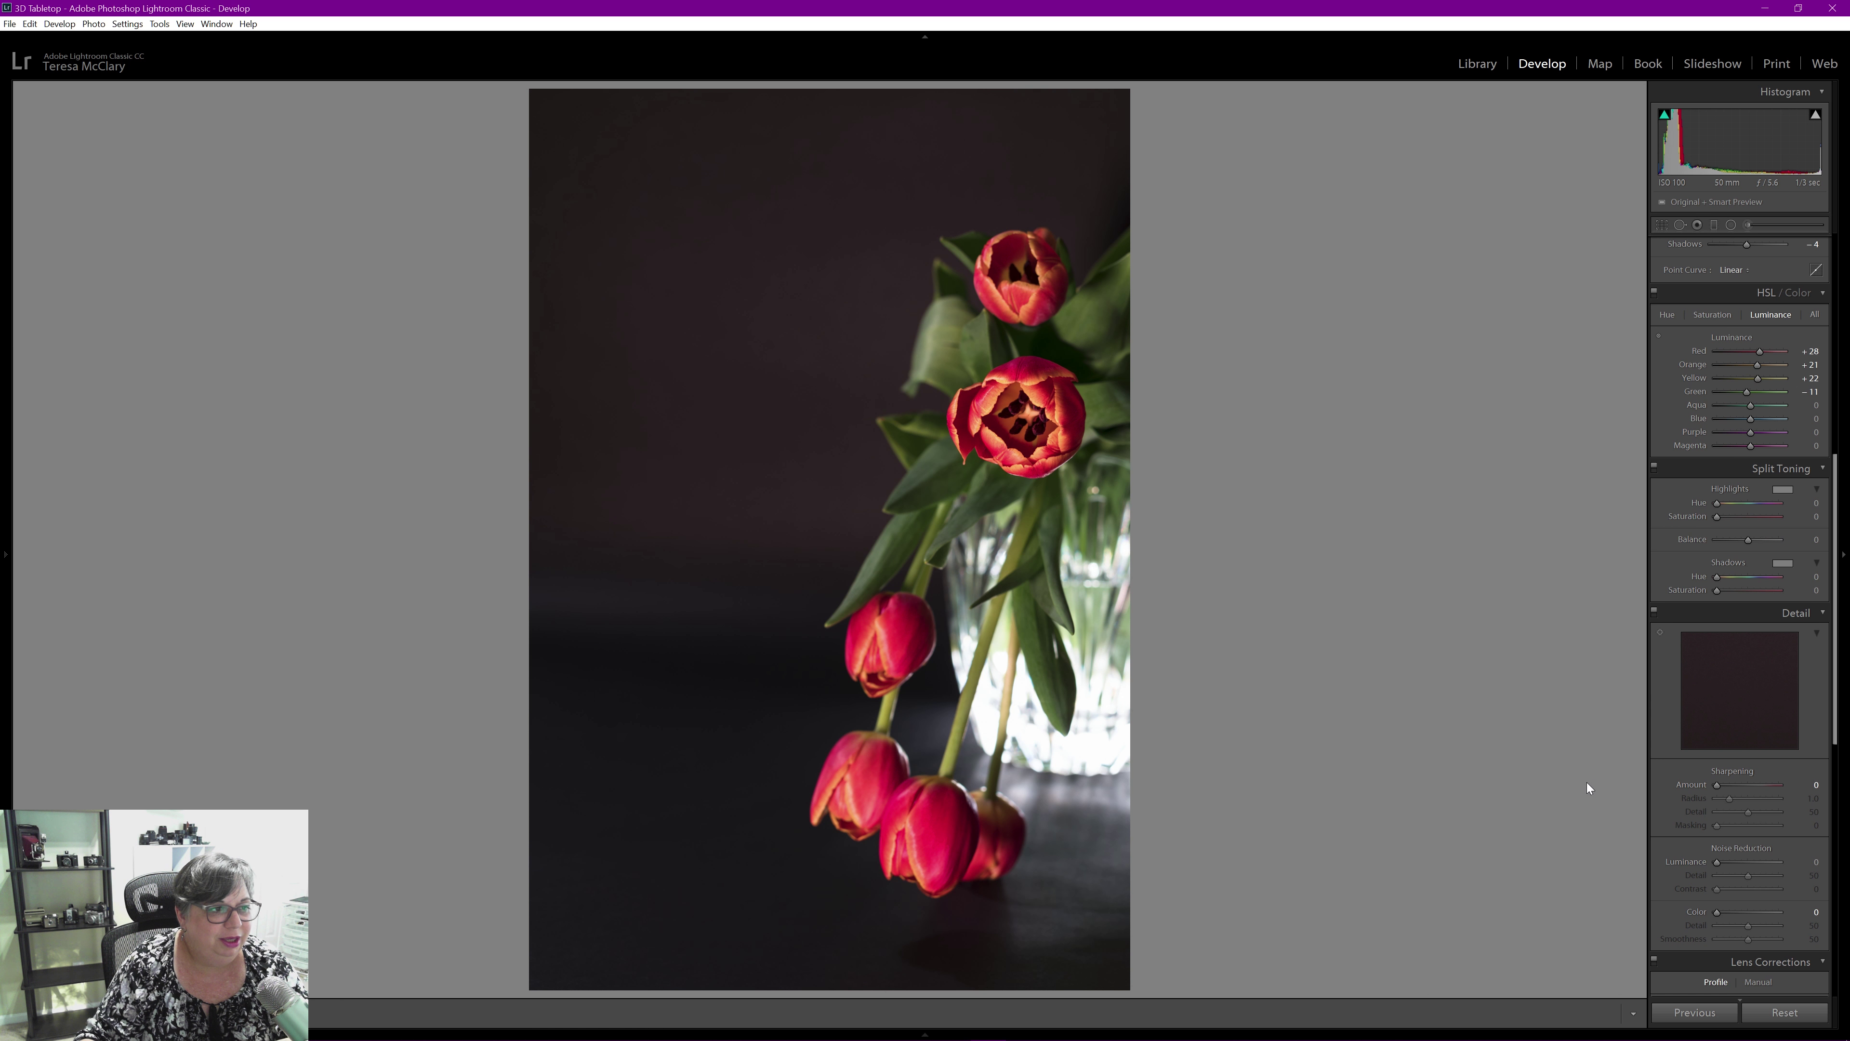